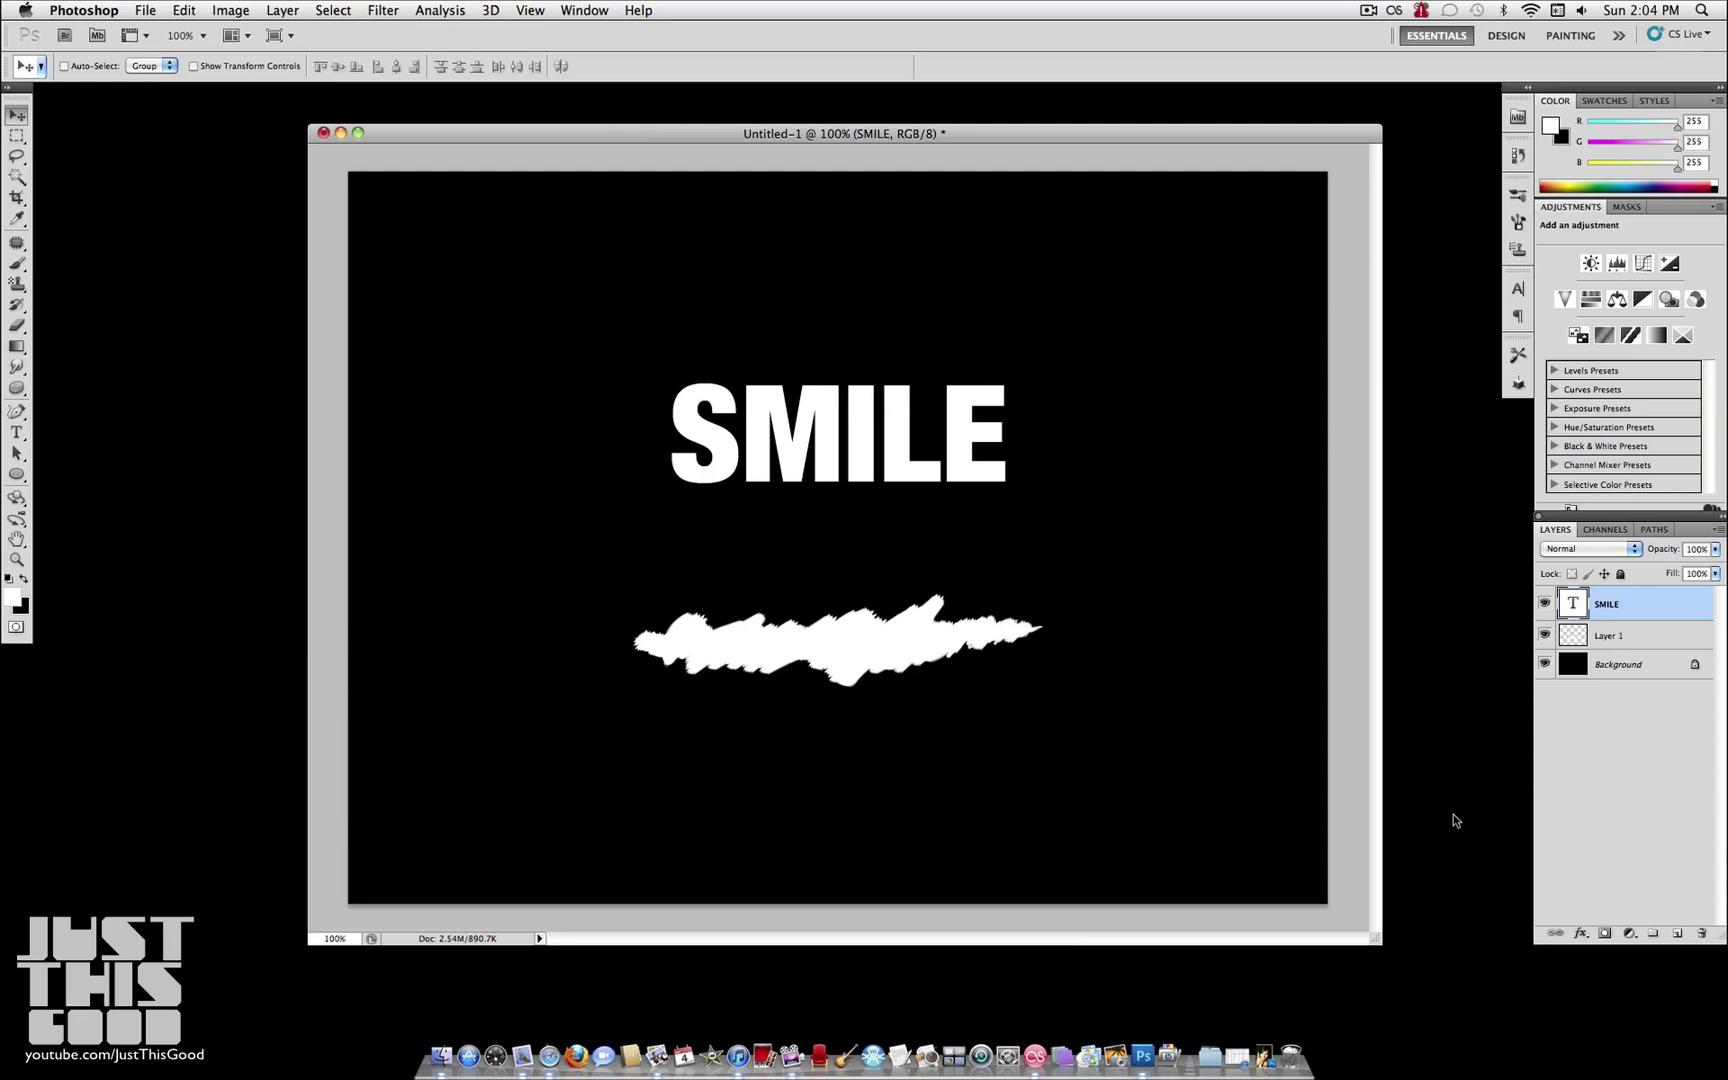
Step: Toggle the brush-stroke and SMILE text layers off and on to identify them, and rename Layer 1 as BrushStroke
left_click(1545, 635)
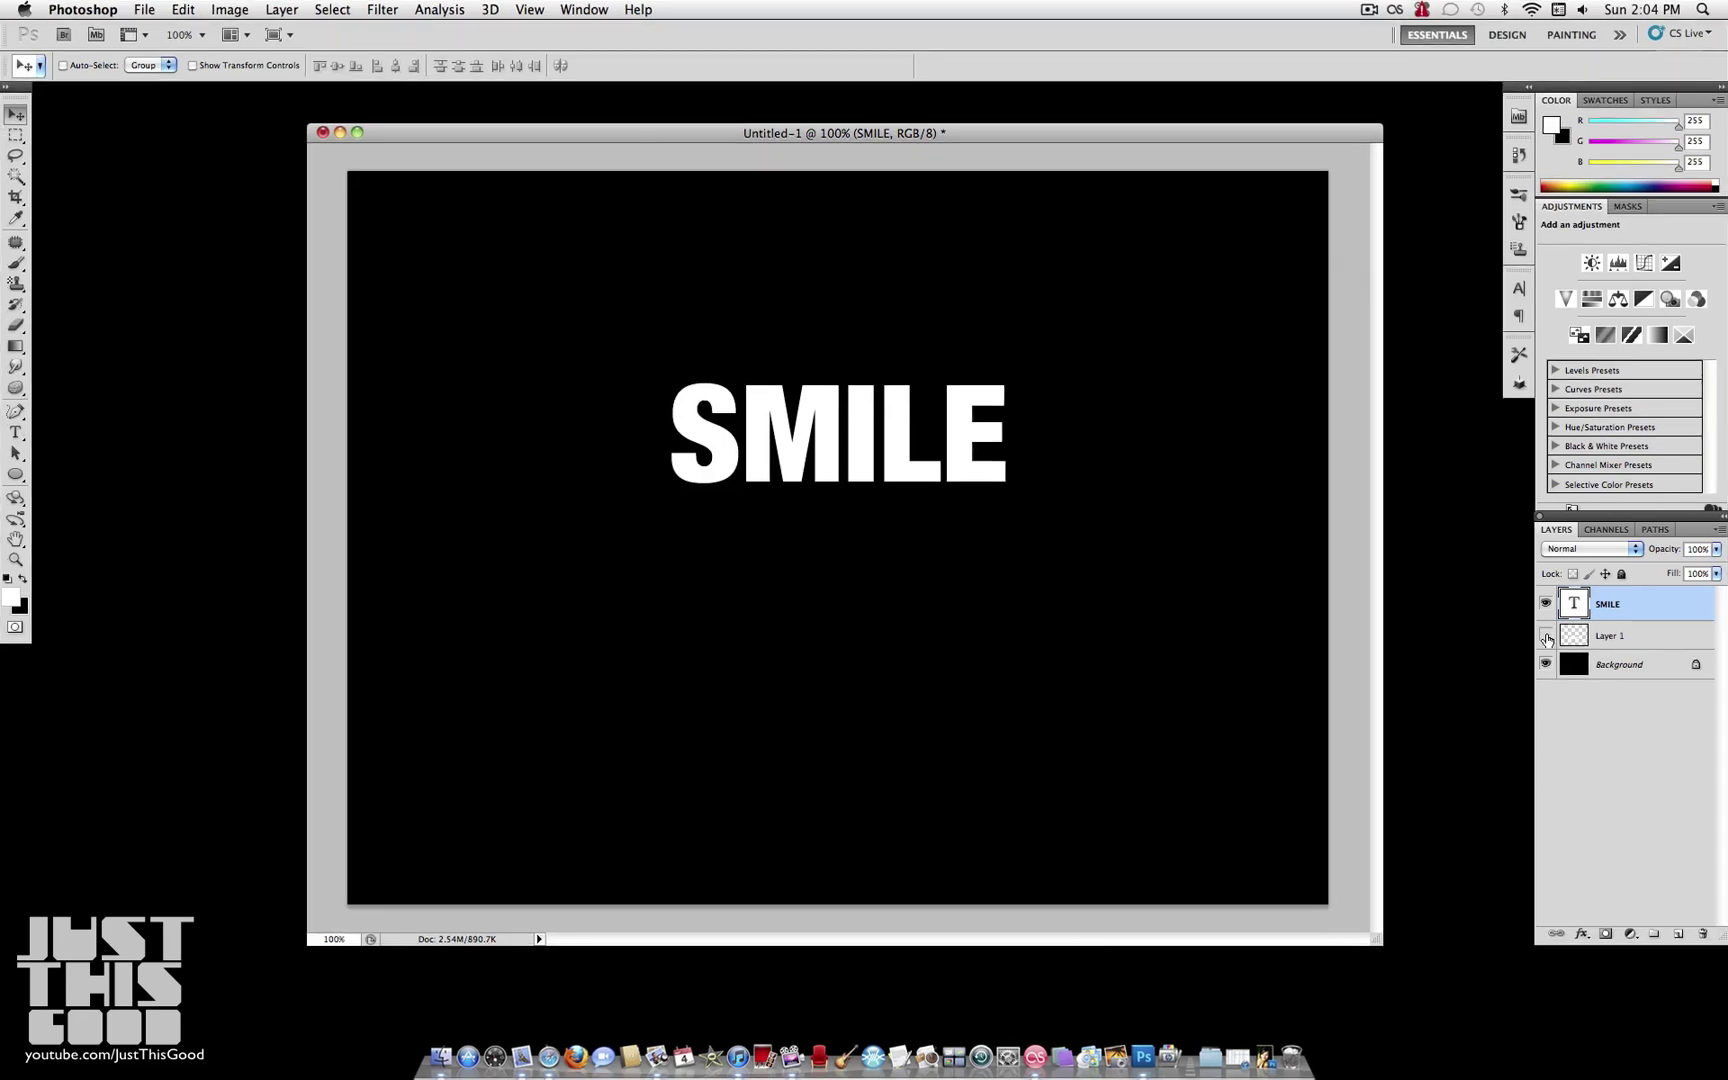
left_click(1546, 636)
left_click(1545, 604)
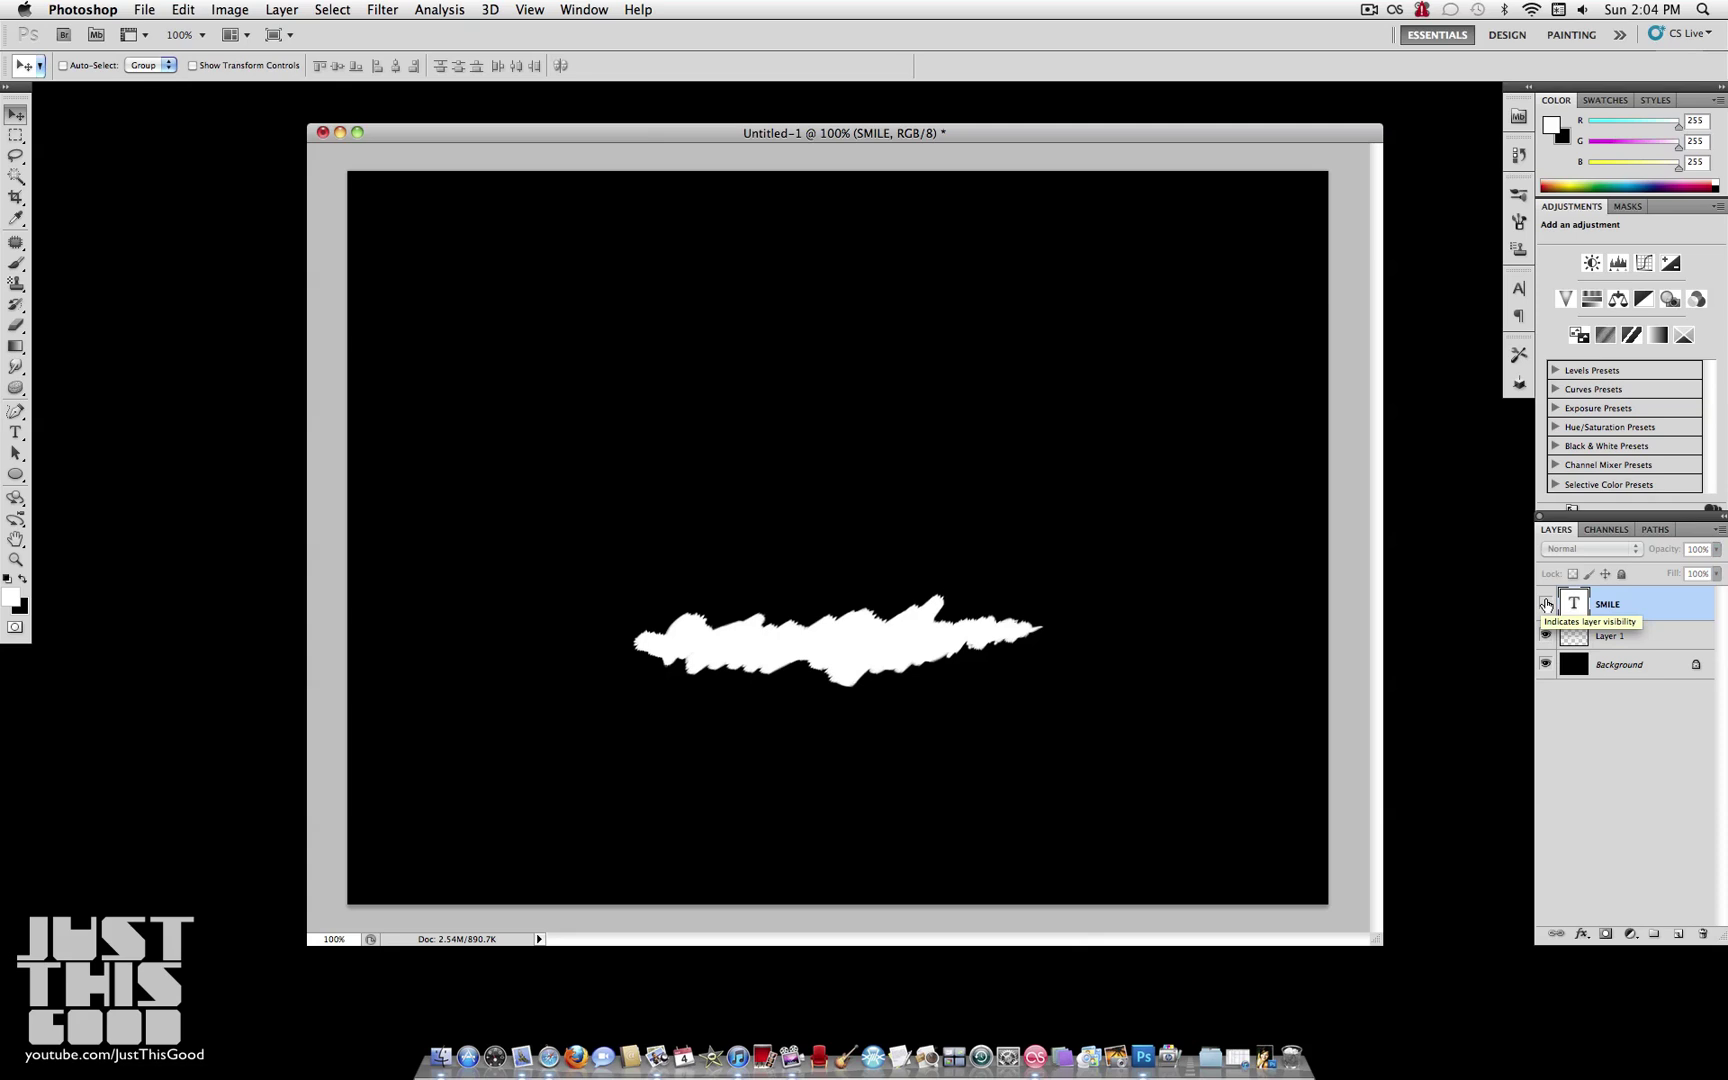
left_click(1545, 604)
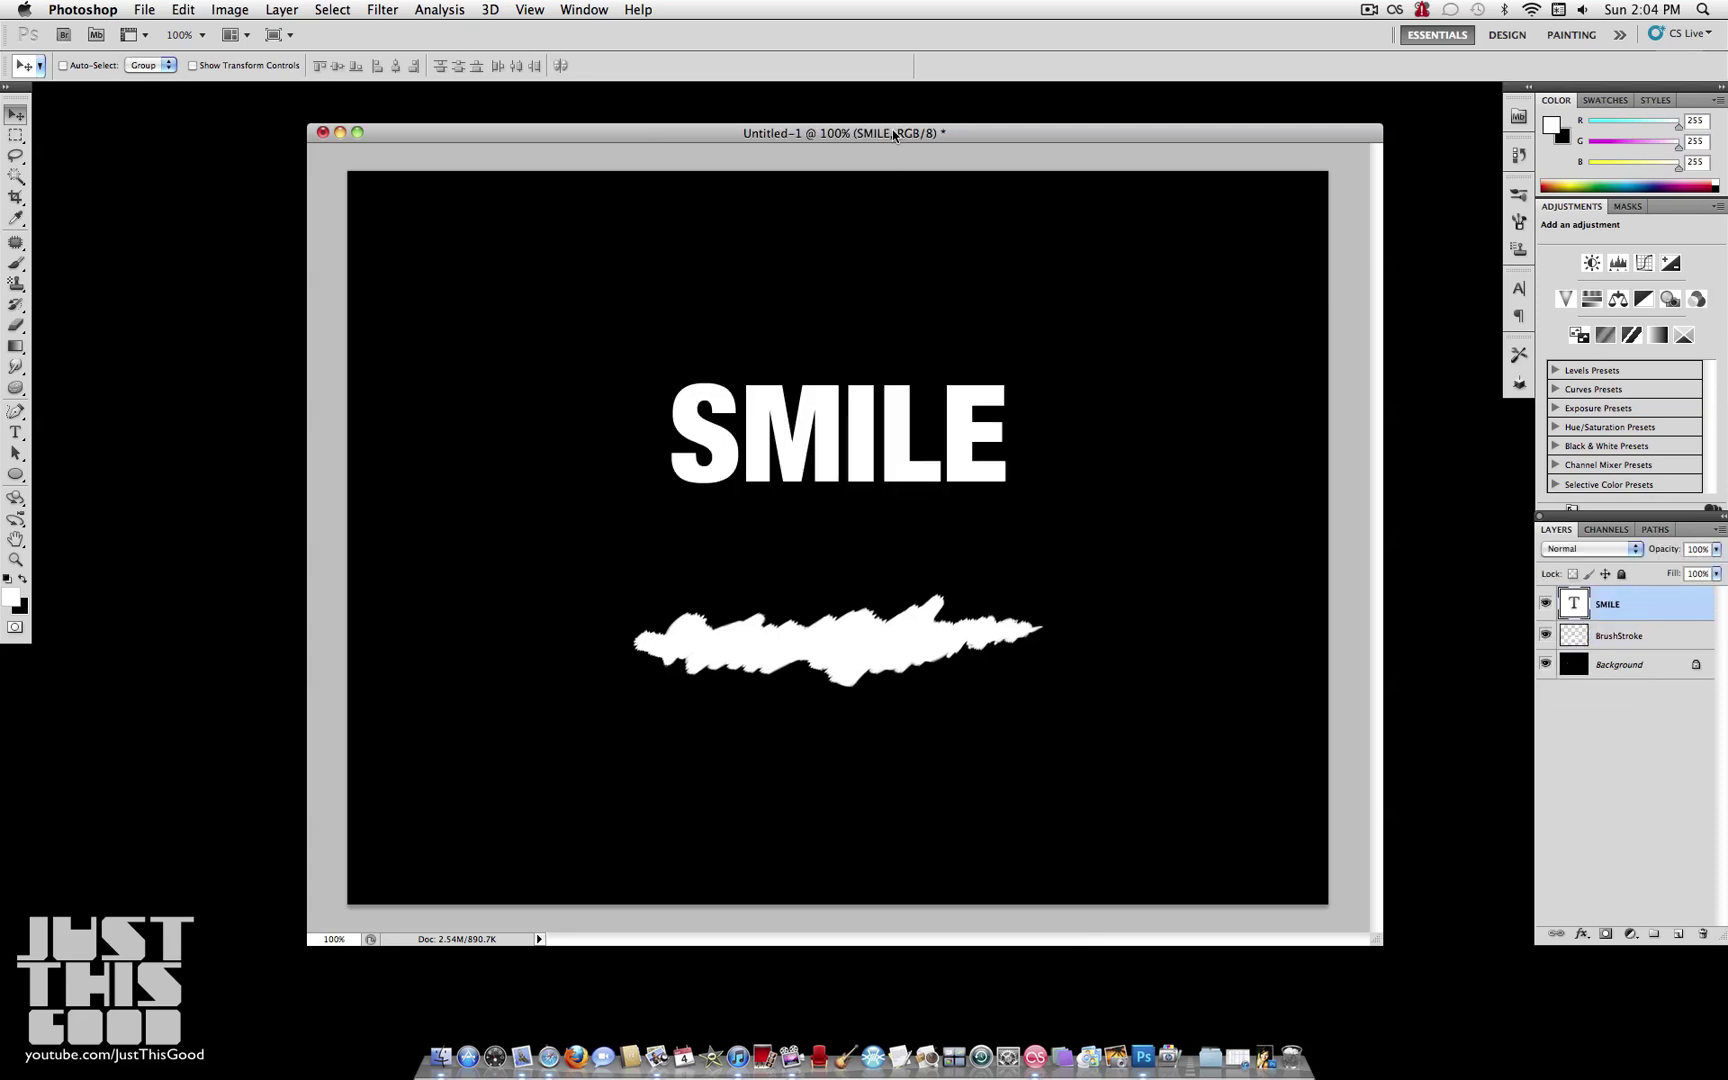
Step: Restore the minimized 1089379_49051539.jpg, copy its Background layer into the Untitled-1 document, and close the photo
left_click_drag(893, 135, 882, 131)
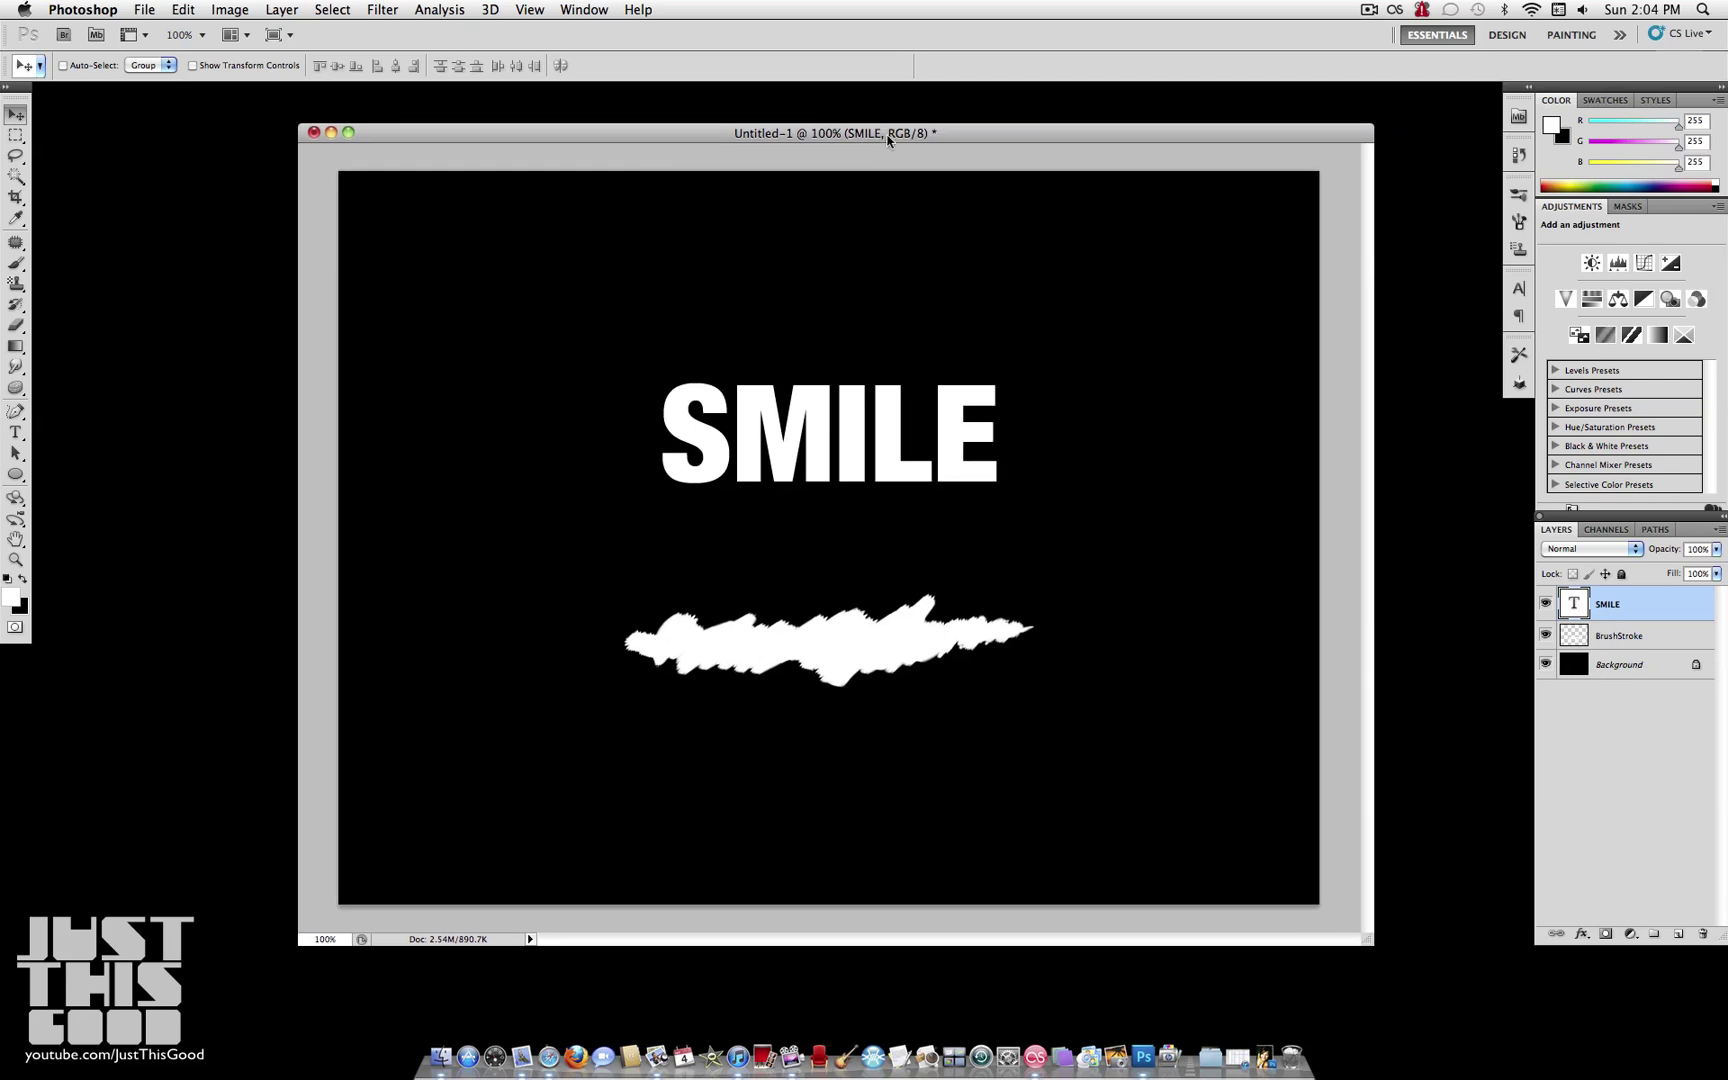
left_click(1265, 1062)
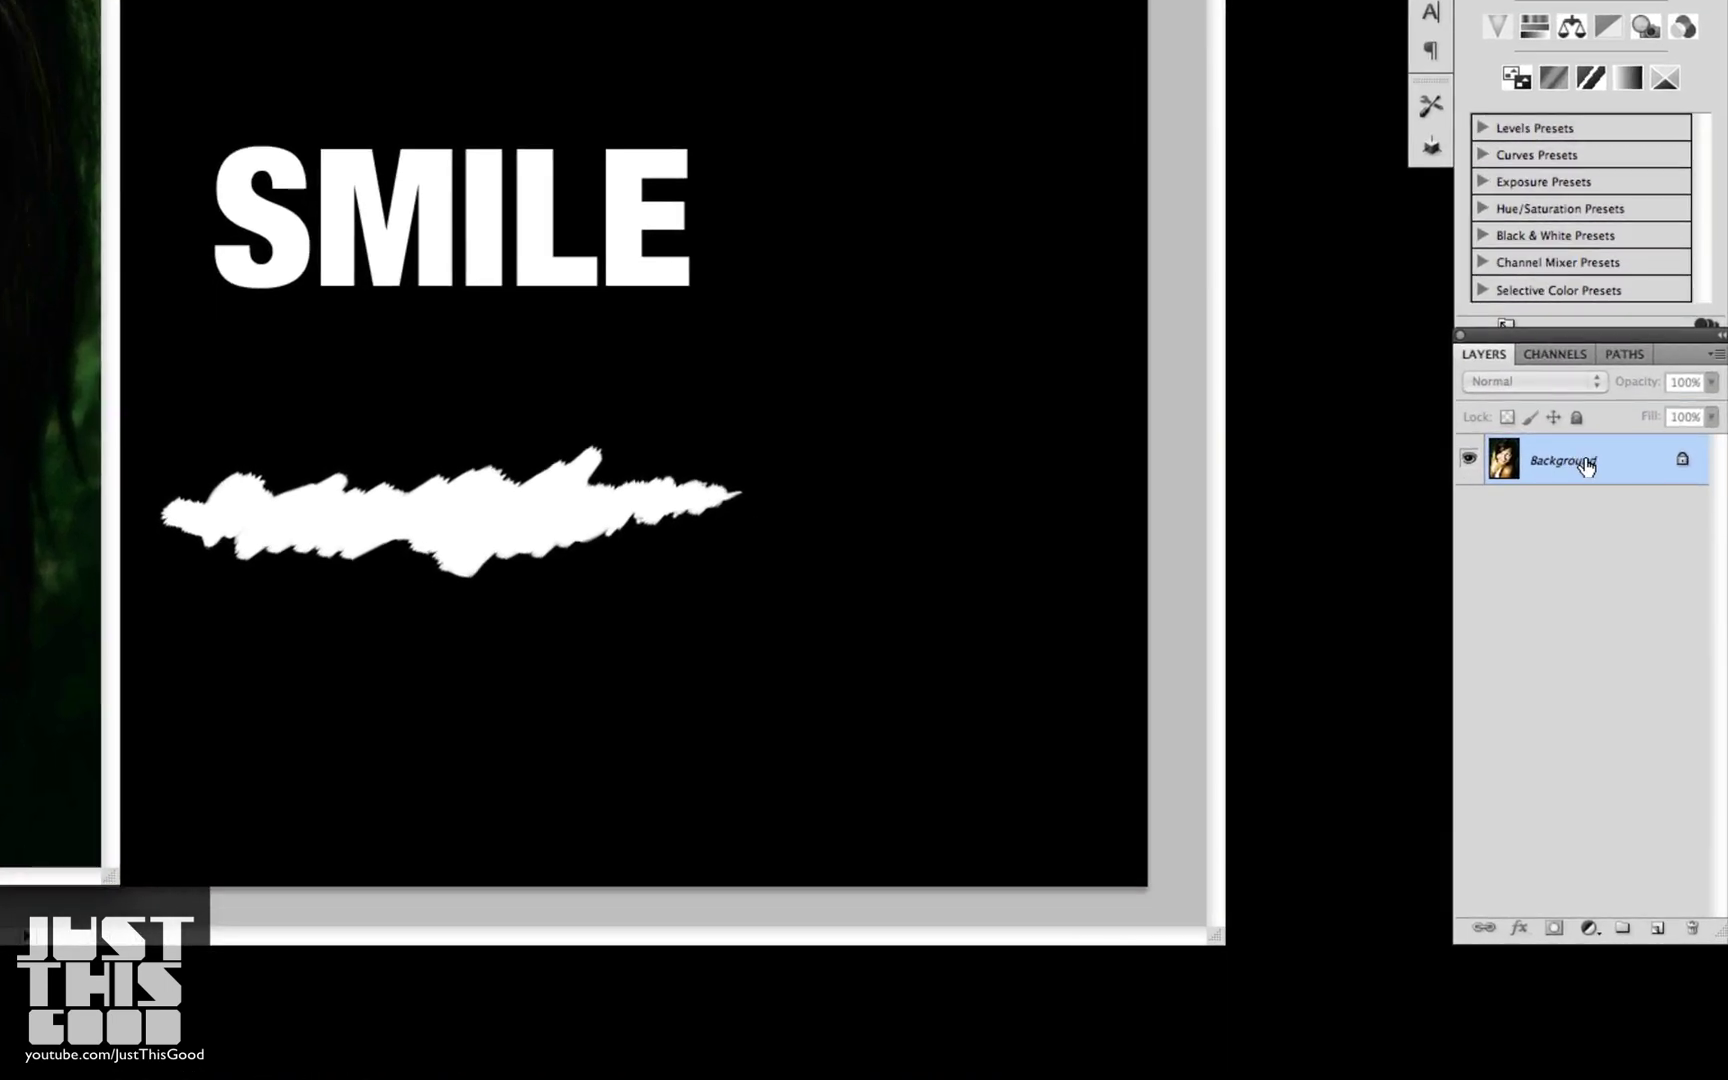
left_click_drag(1628, 606, 1451, 558)
left_click_drag(1435, 431, 634, 325)
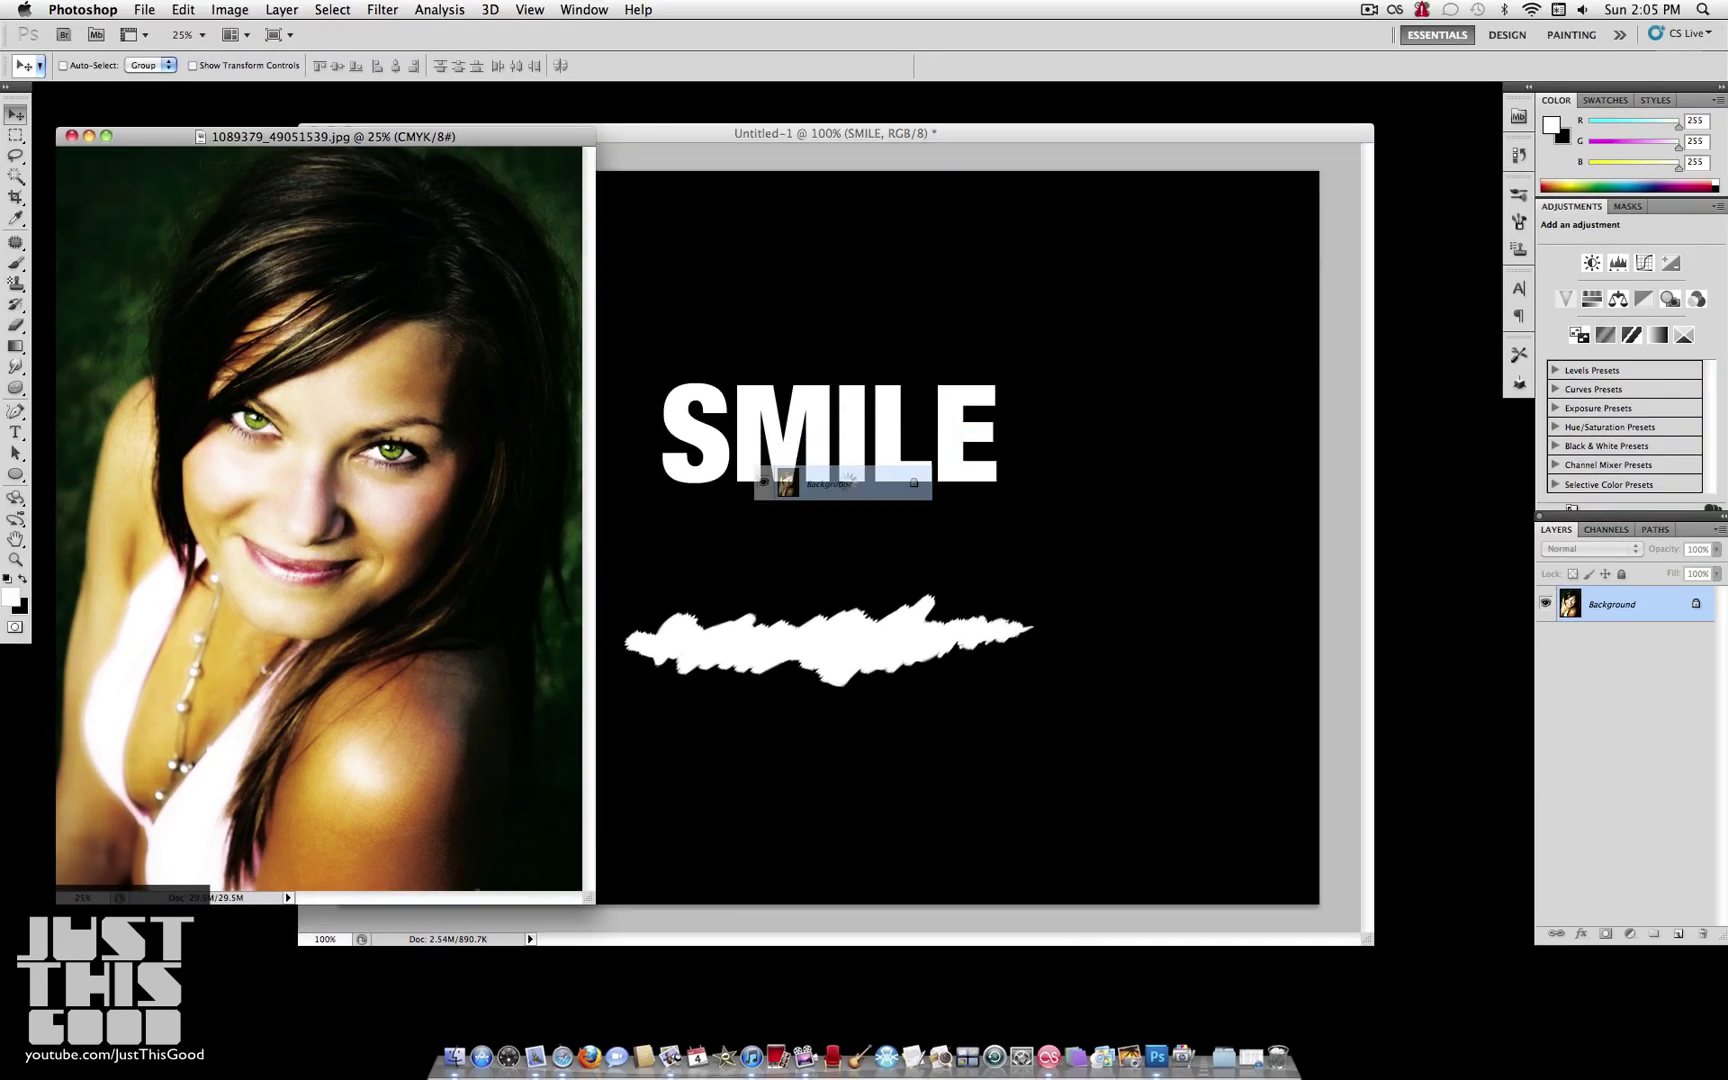
left_click_drag(848, 480, 848, 480)
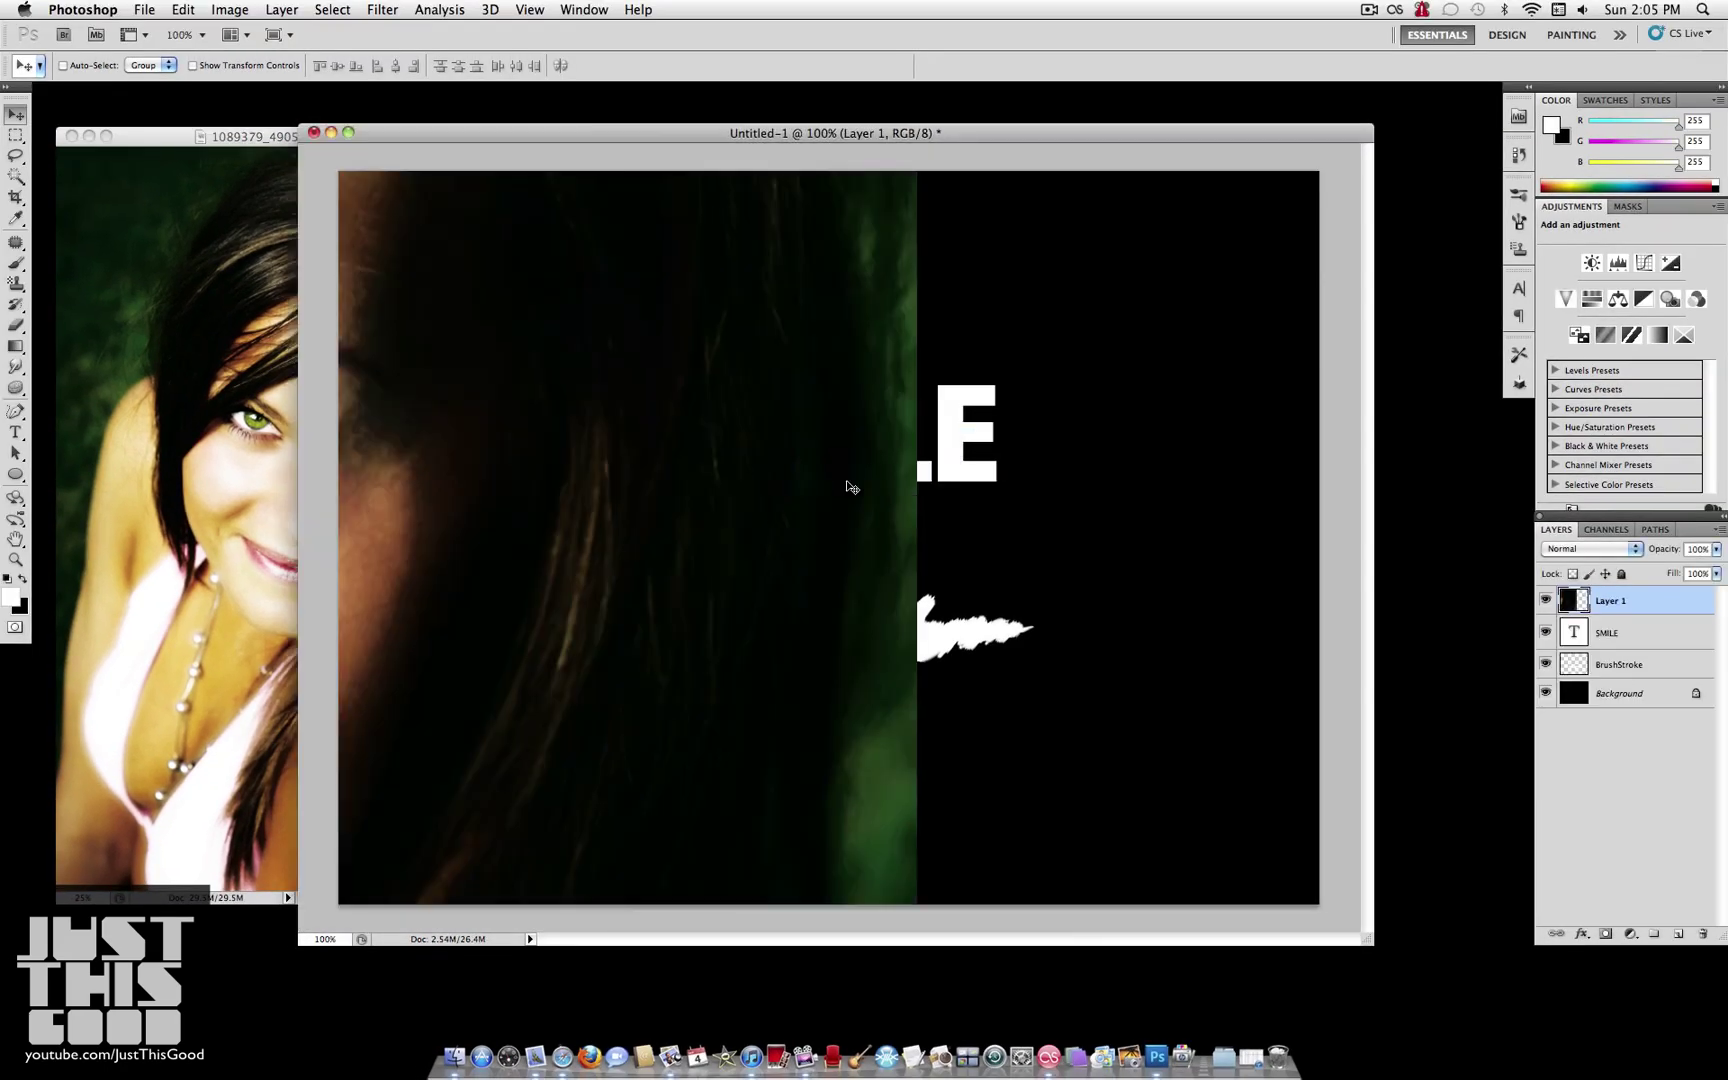
left_click(153, 217)
left_click(72, 136)
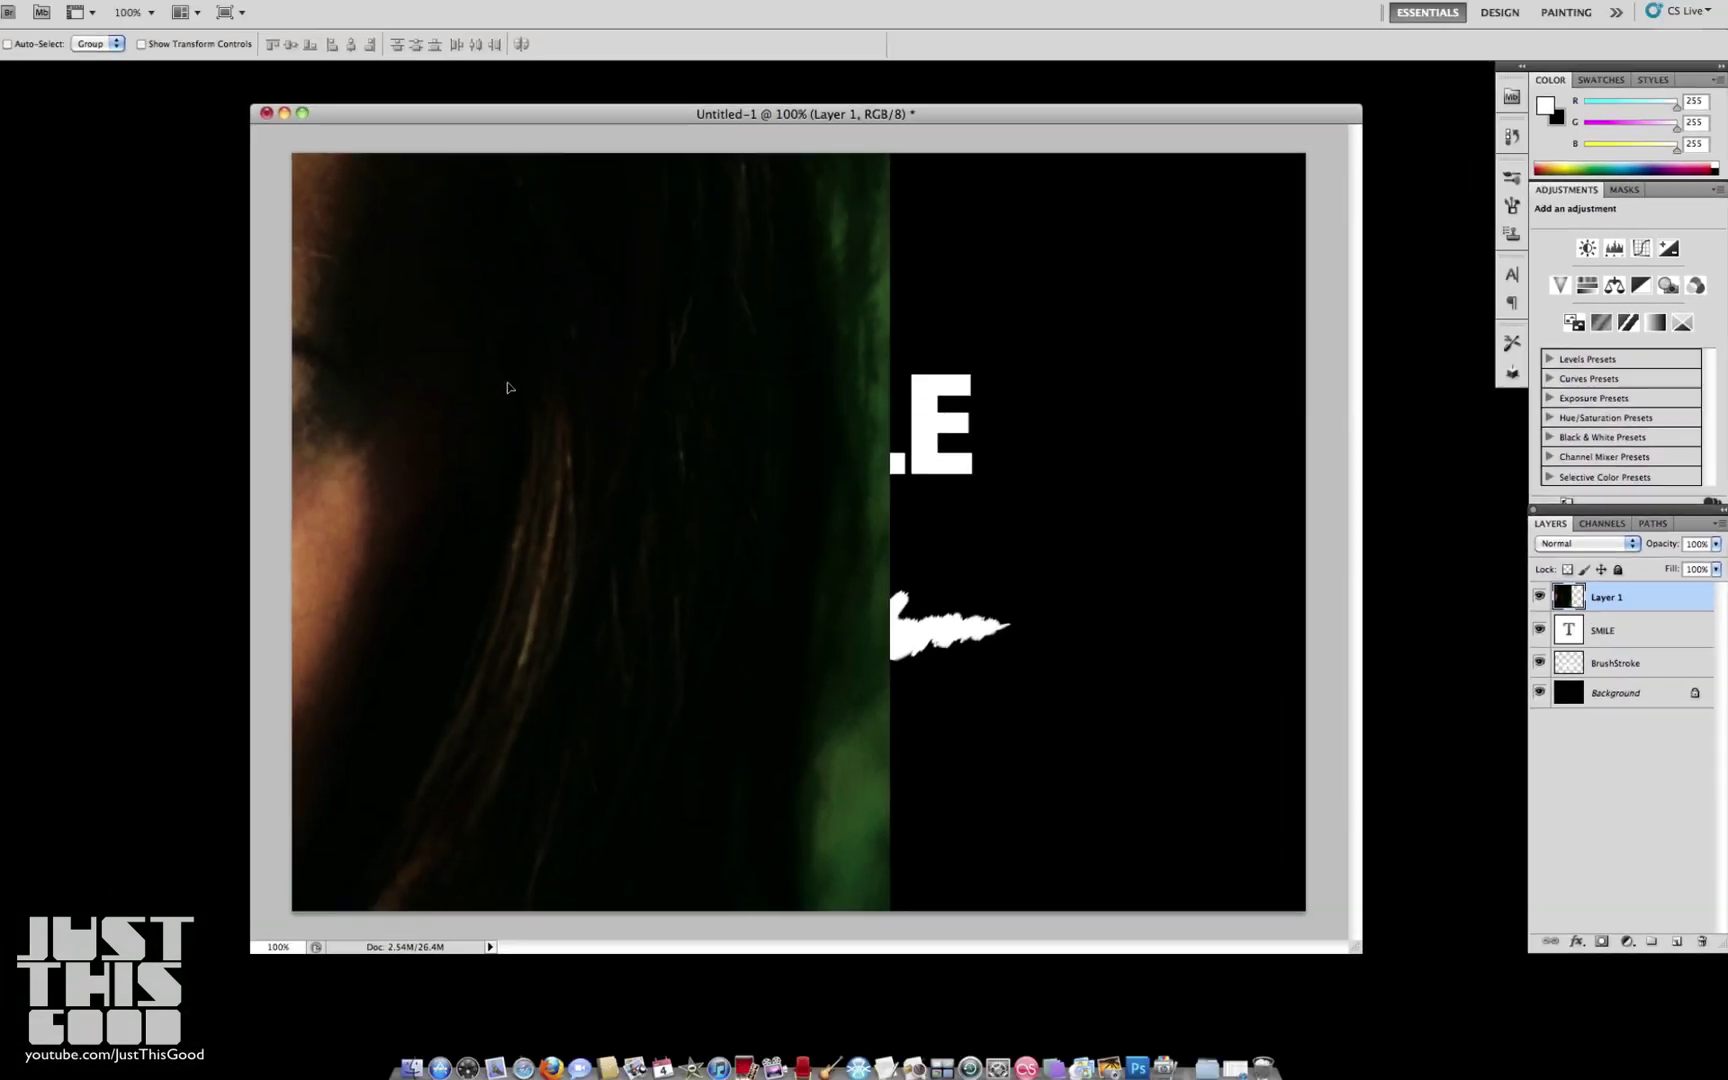
Step: Move the oversized photo layer down and right until its upper-left corner lies inside the canvas
left_click_drag(508, 387, 1168, 397)
left_click_drag(677, 523, 1029, 434)
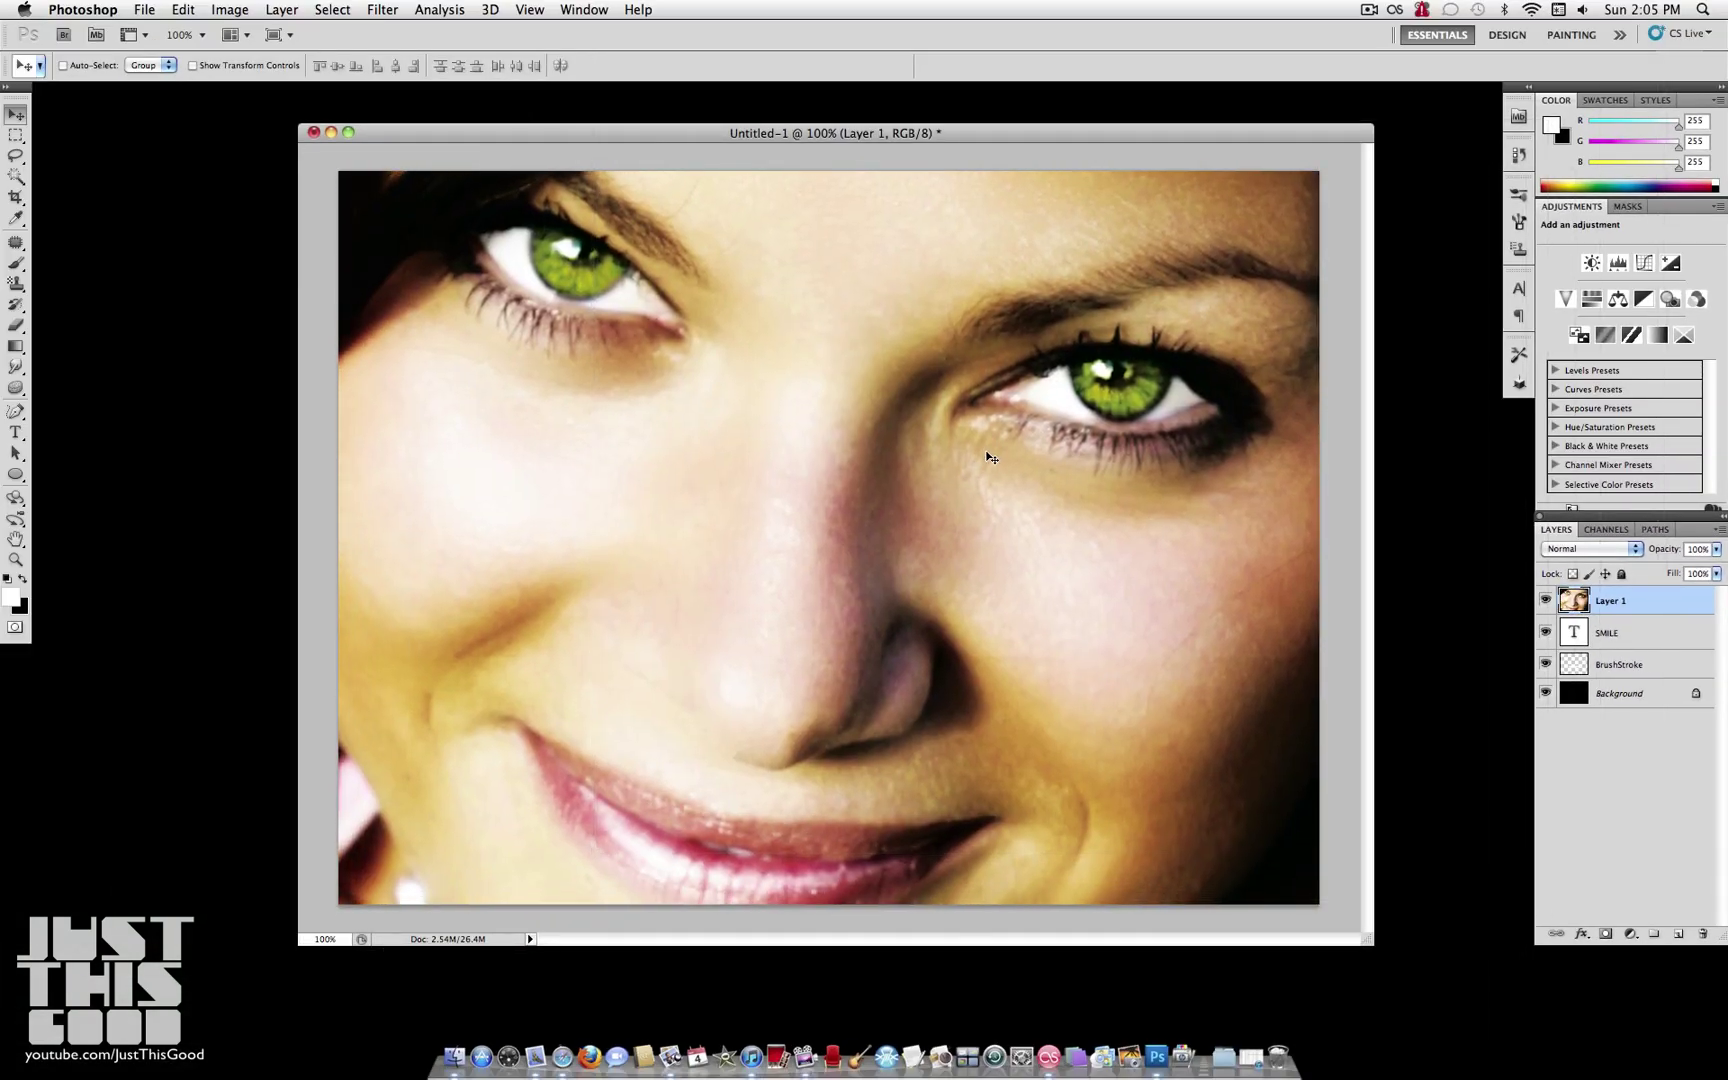
left_click_drag(528, 252, 791, 463)
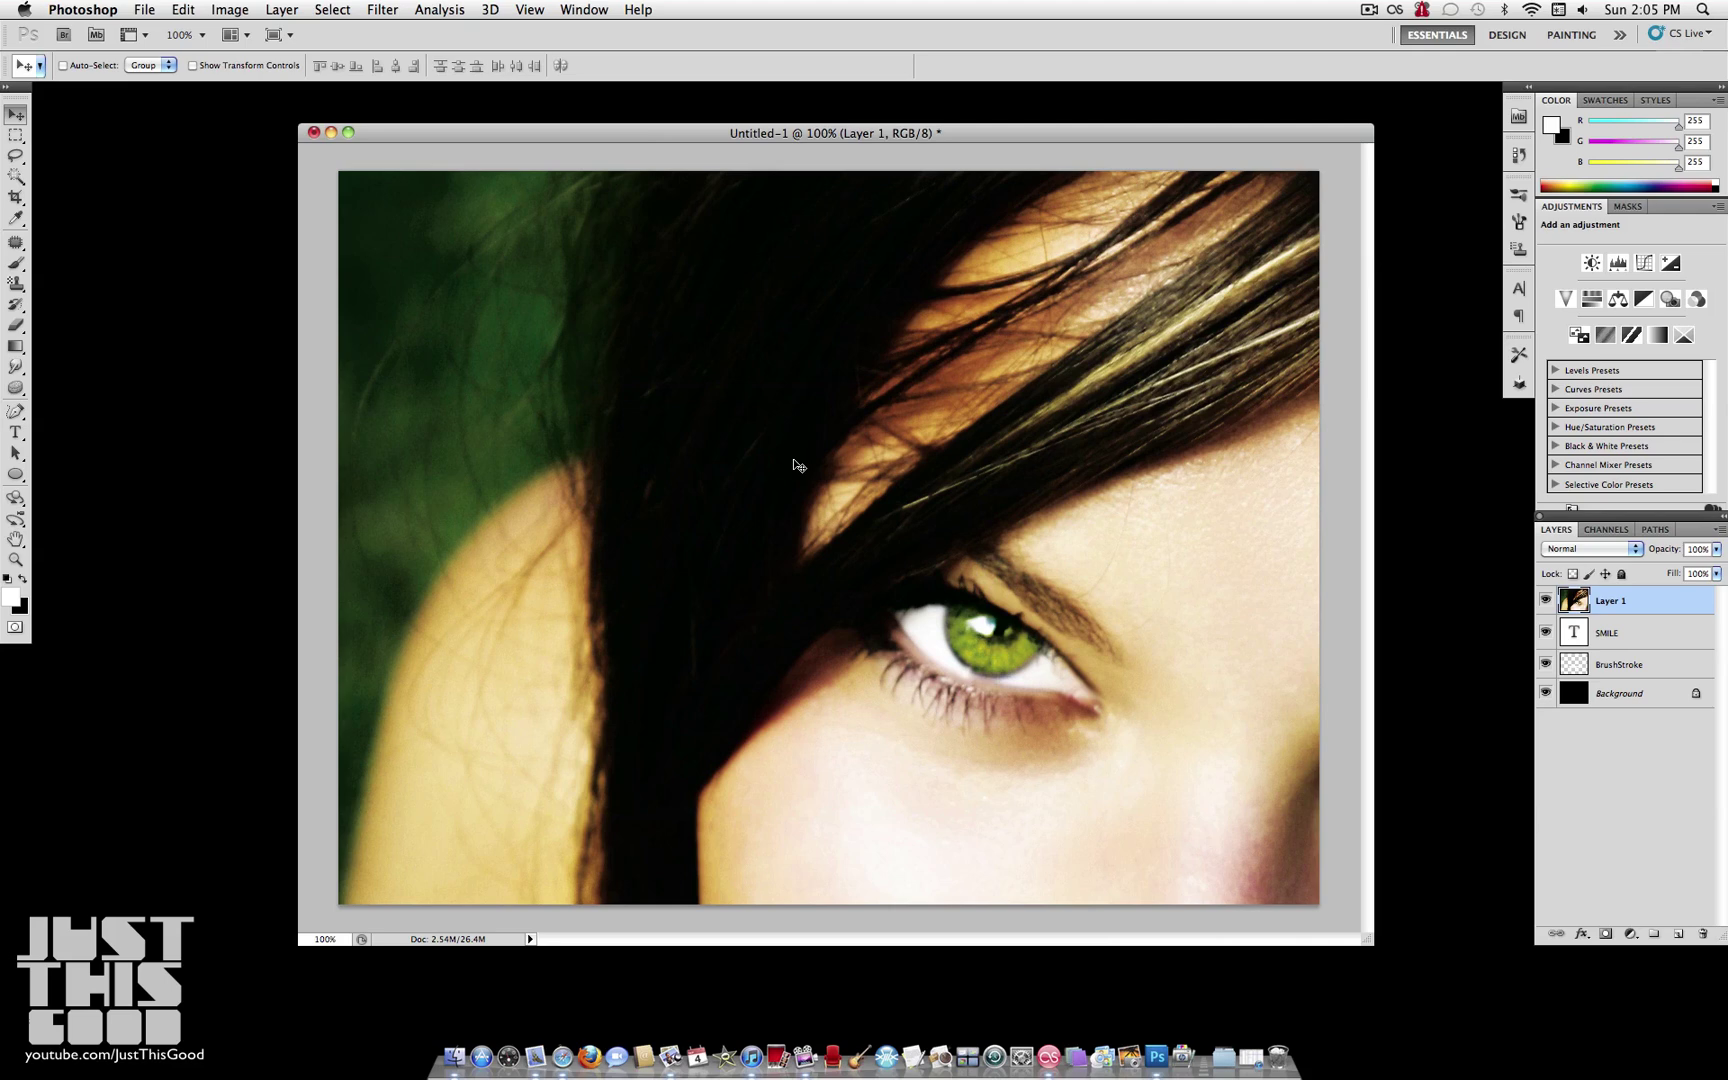
left_click_drag(559, 309, 983, 640)
left_click_drag(698, 282, 541, 711)
Step: Scale the photo layer down proportionally with Free Transform so it fits the canvas height, and center it on the canvas
key("super+t")
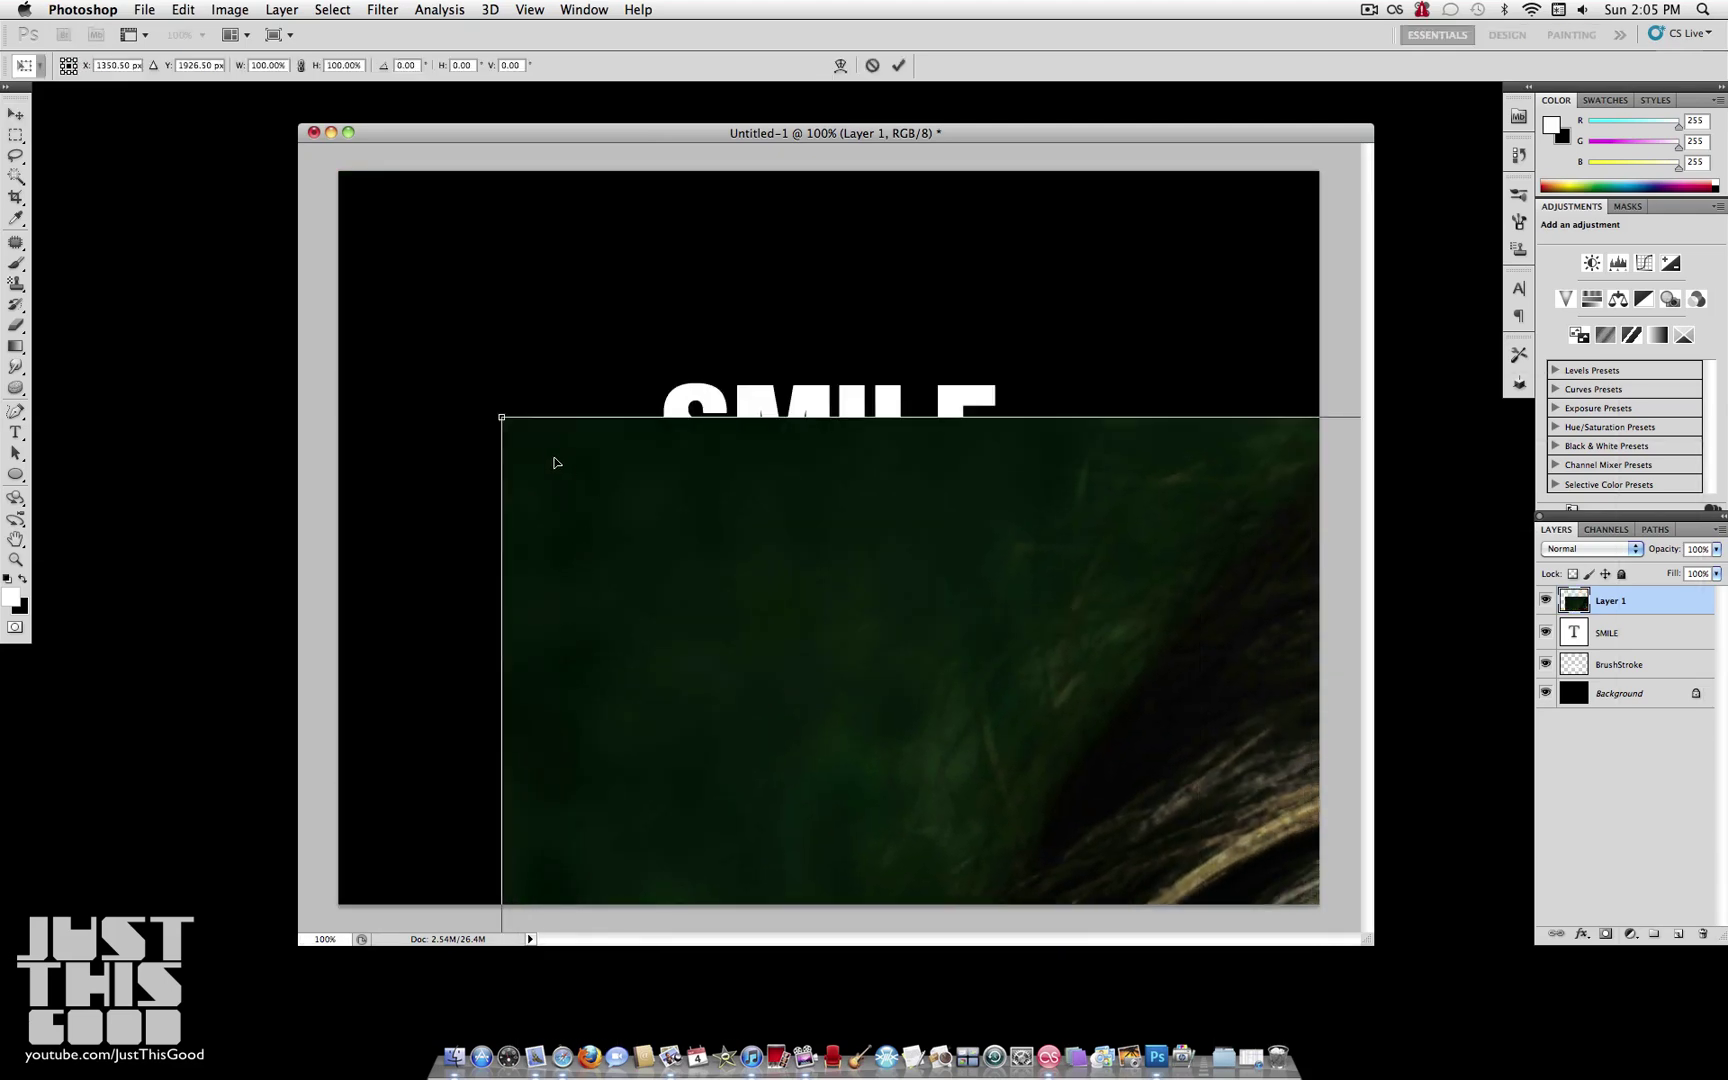
left_click(183, 9)
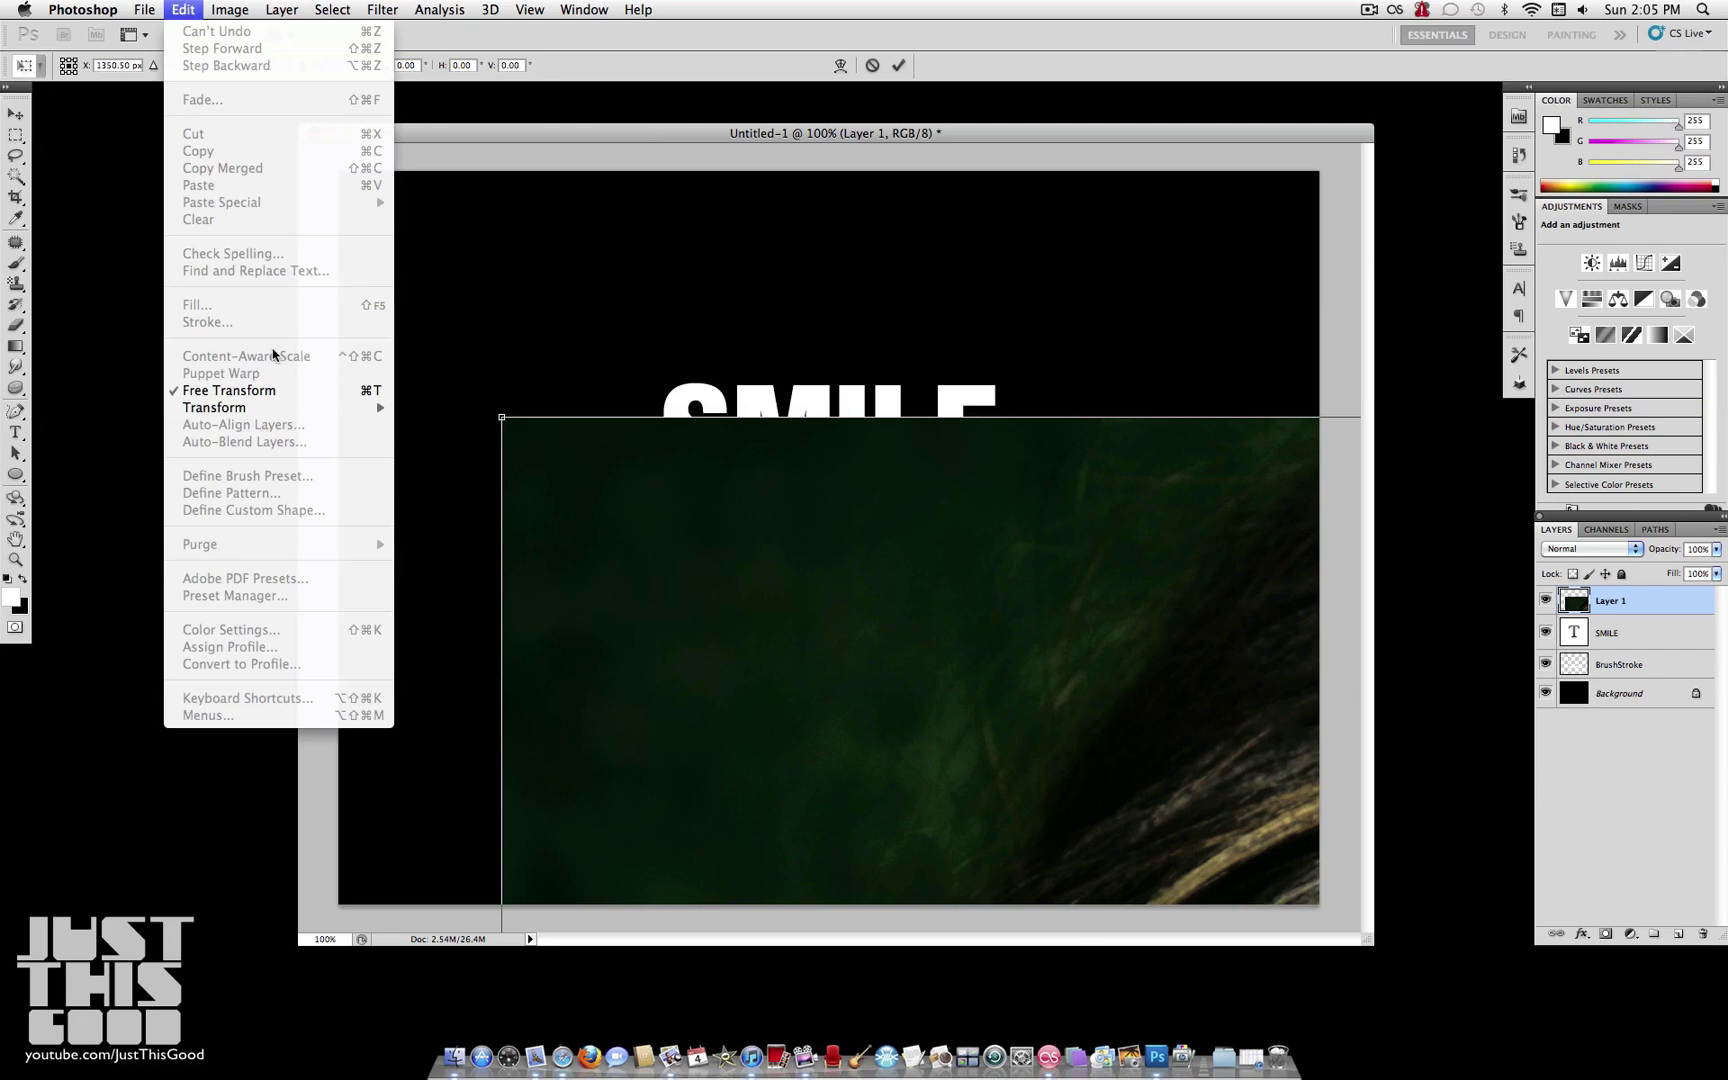
mouse_move(288, 408)
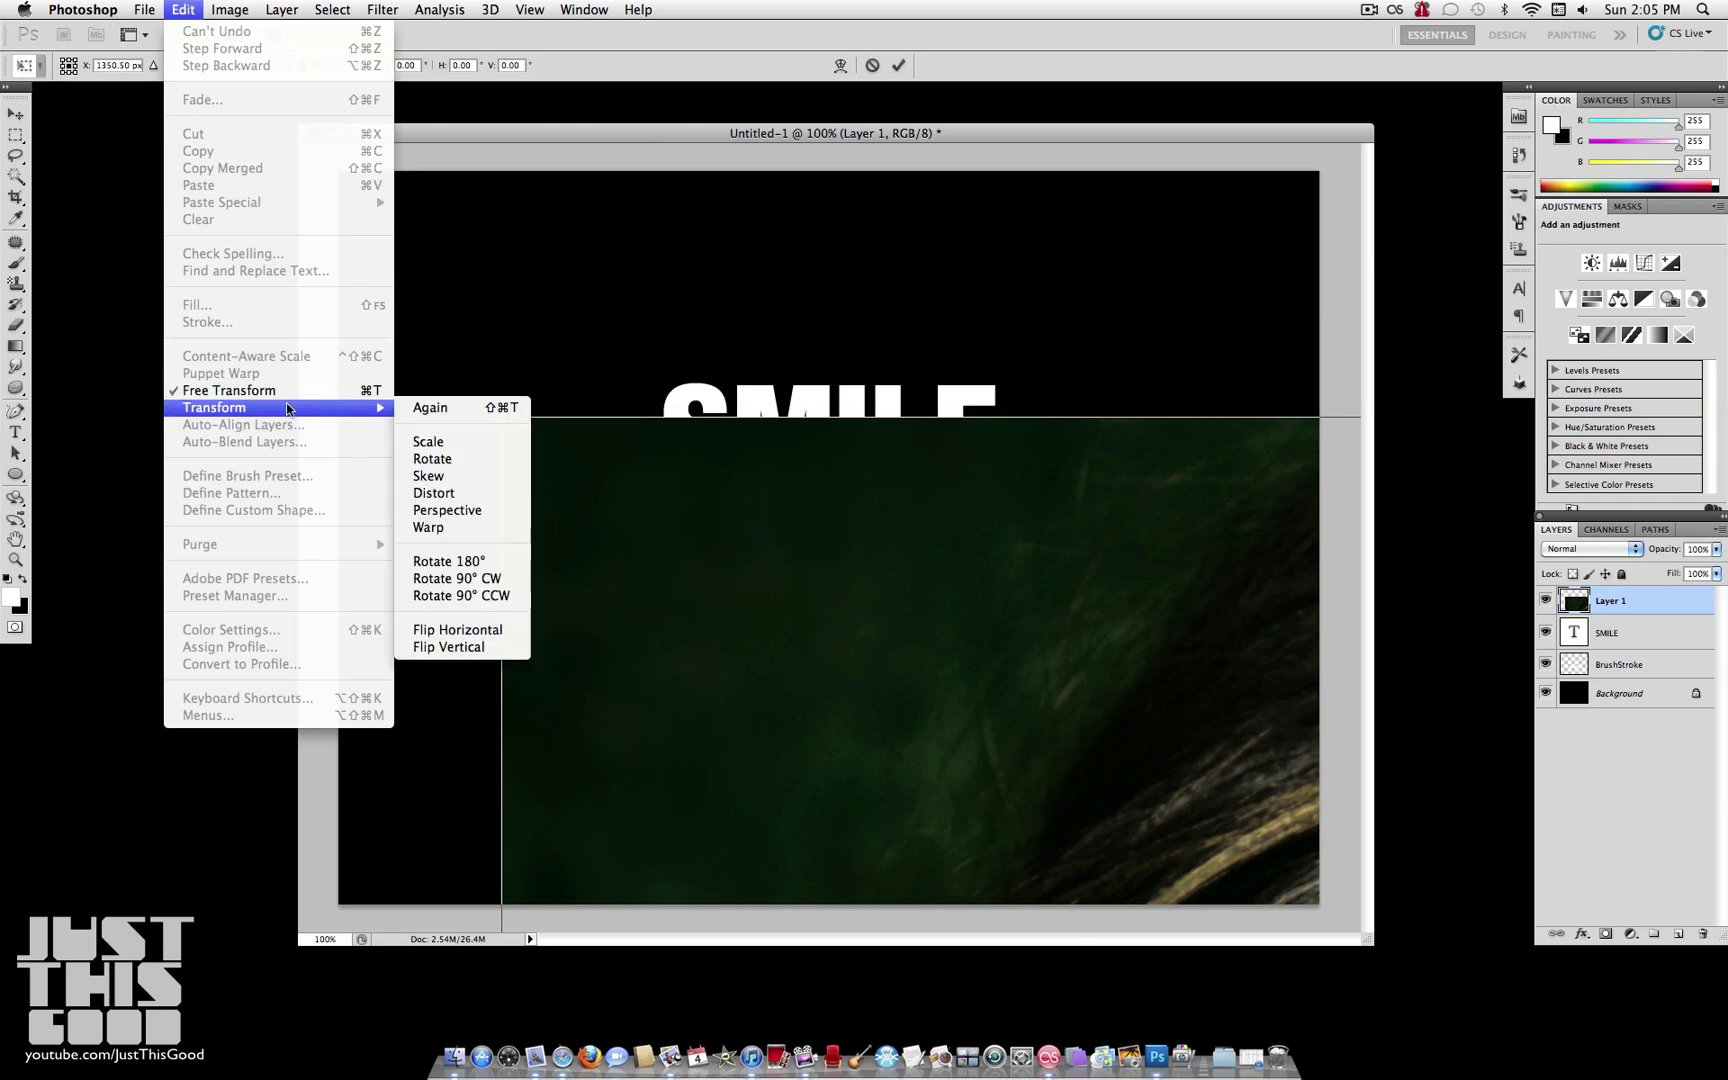
left_click(367, 394)
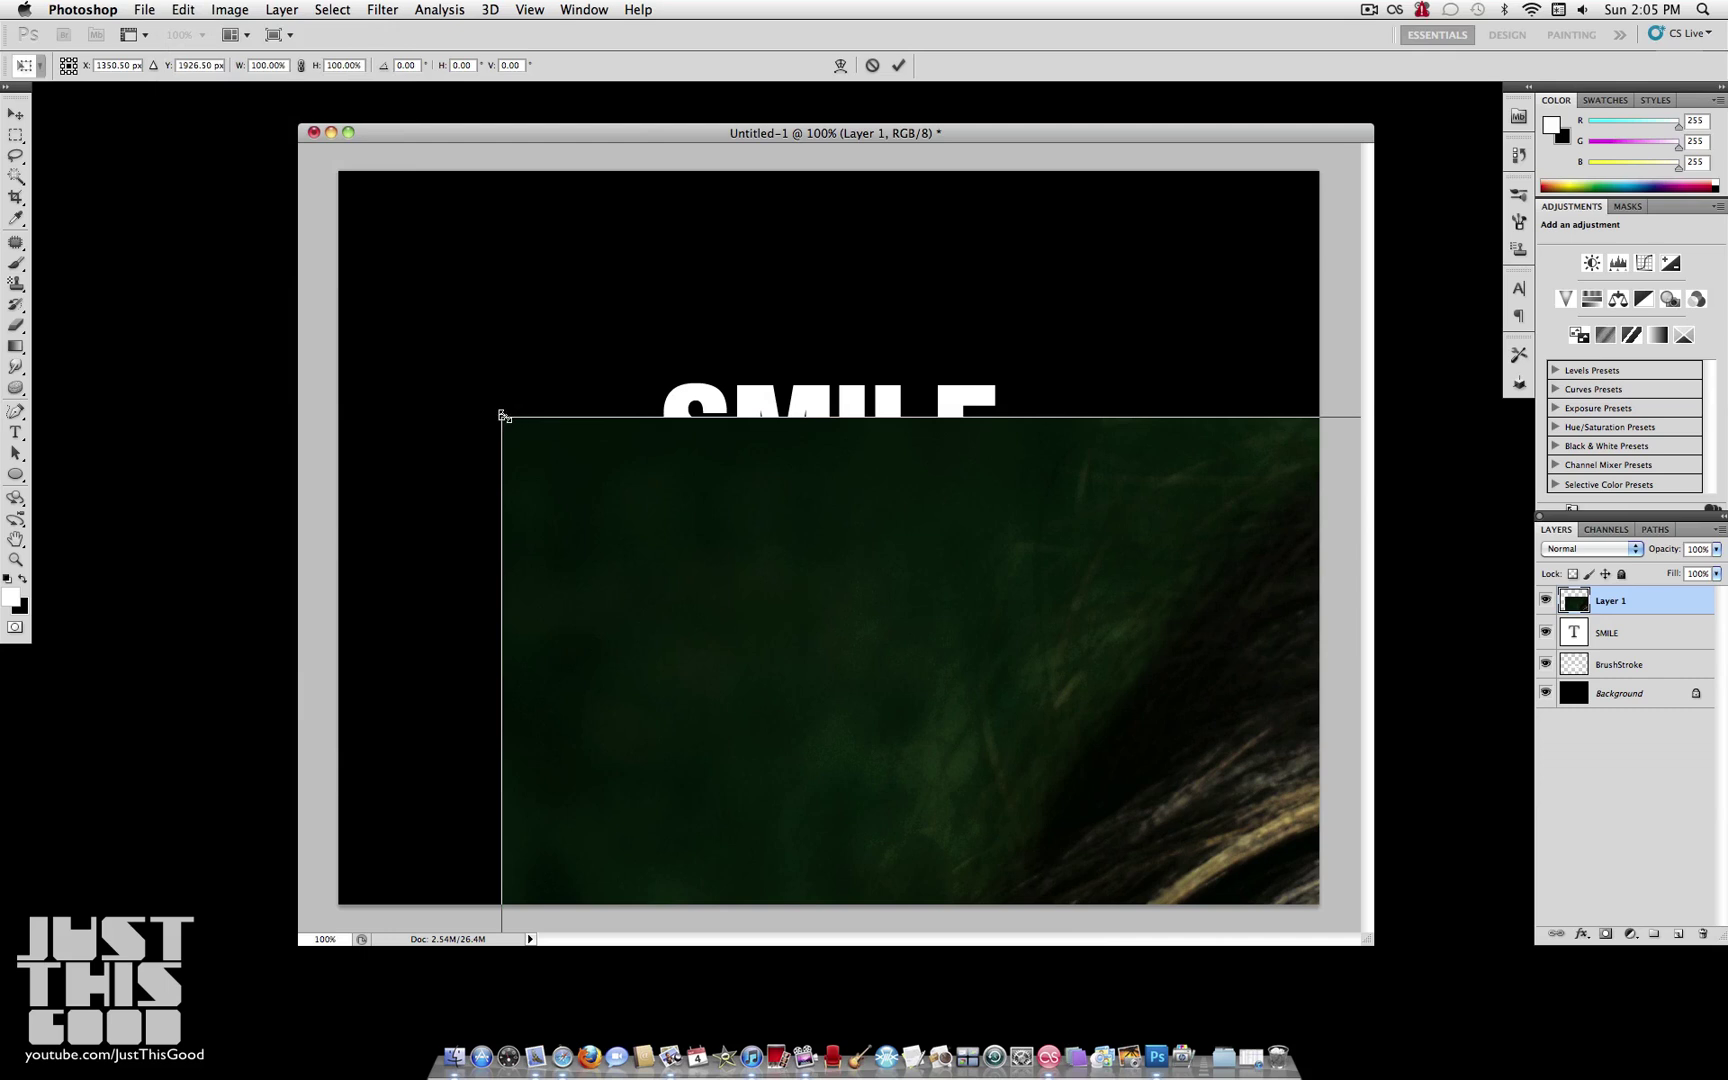
left_click_drag(504, 416, 936, 736)
left_click_drag(1093, 884, 755, 214)
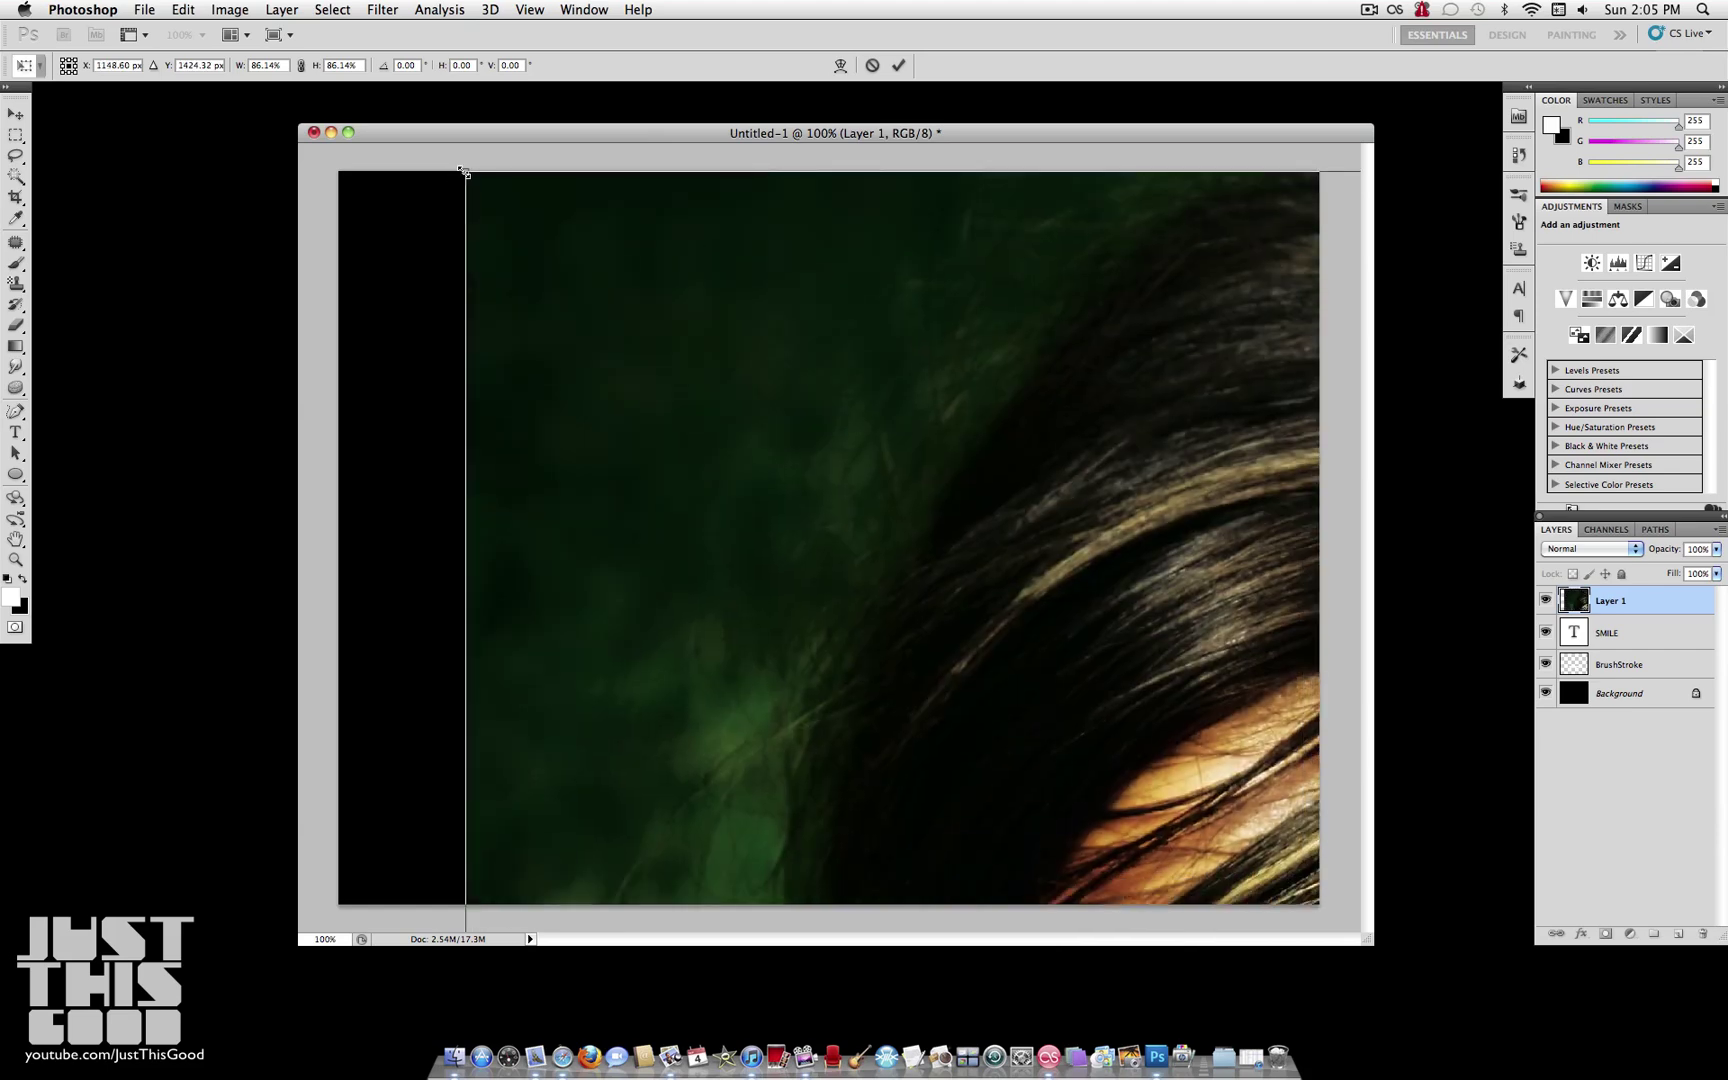
mouse_move(465, 172)
left_mouse_down()
mouse_move(895, 544)
mouse_move(1084, 744)
mouse_move(650, 450)
mouse_move(1063, 718)
mouse_move(559, 220)
mouse_move(606, 343)
mouse_move(507, 224)
mouse_move(590, 330)
left_mouse_up()
key("Return")
left_click_drag(797, 608, 801, 454)
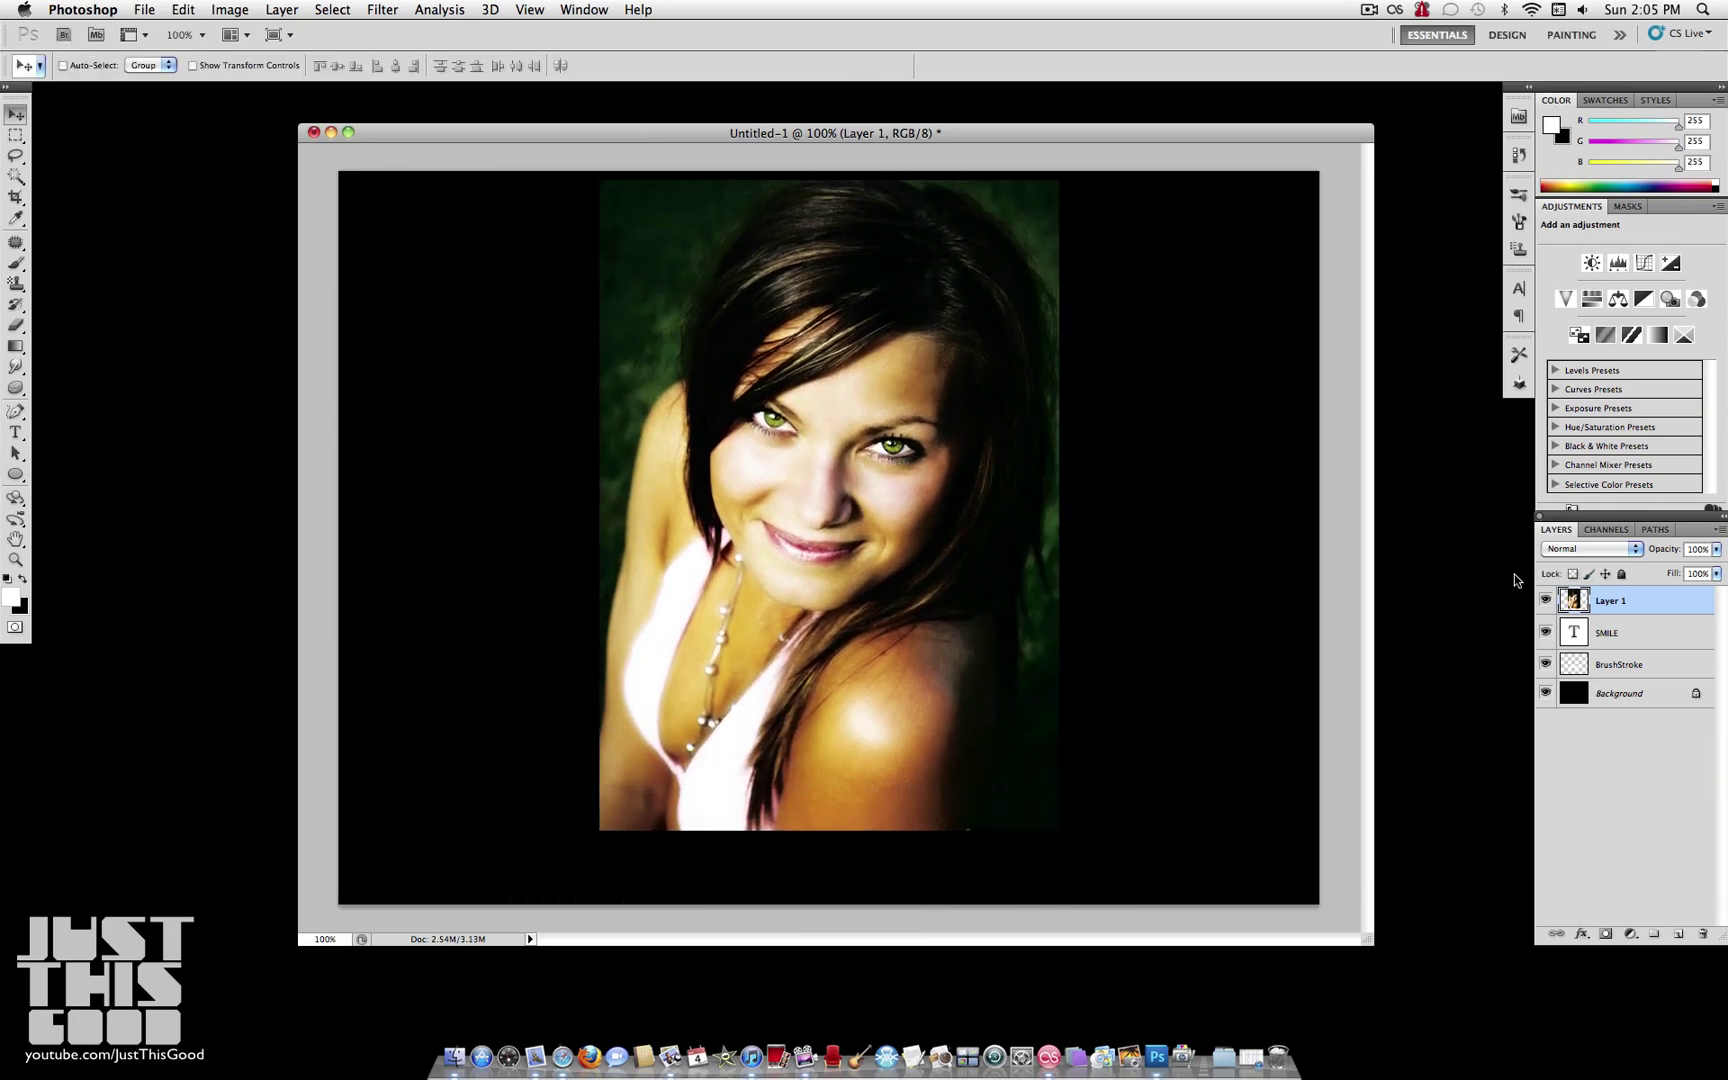
Step: Place the photo so the face covers the SMILE text, and clip it to the text layer with Create Clipping Mask
left_click(1545, 600)
left_click(1545, 600)
left_click_drag(945, 451, 958, 490)
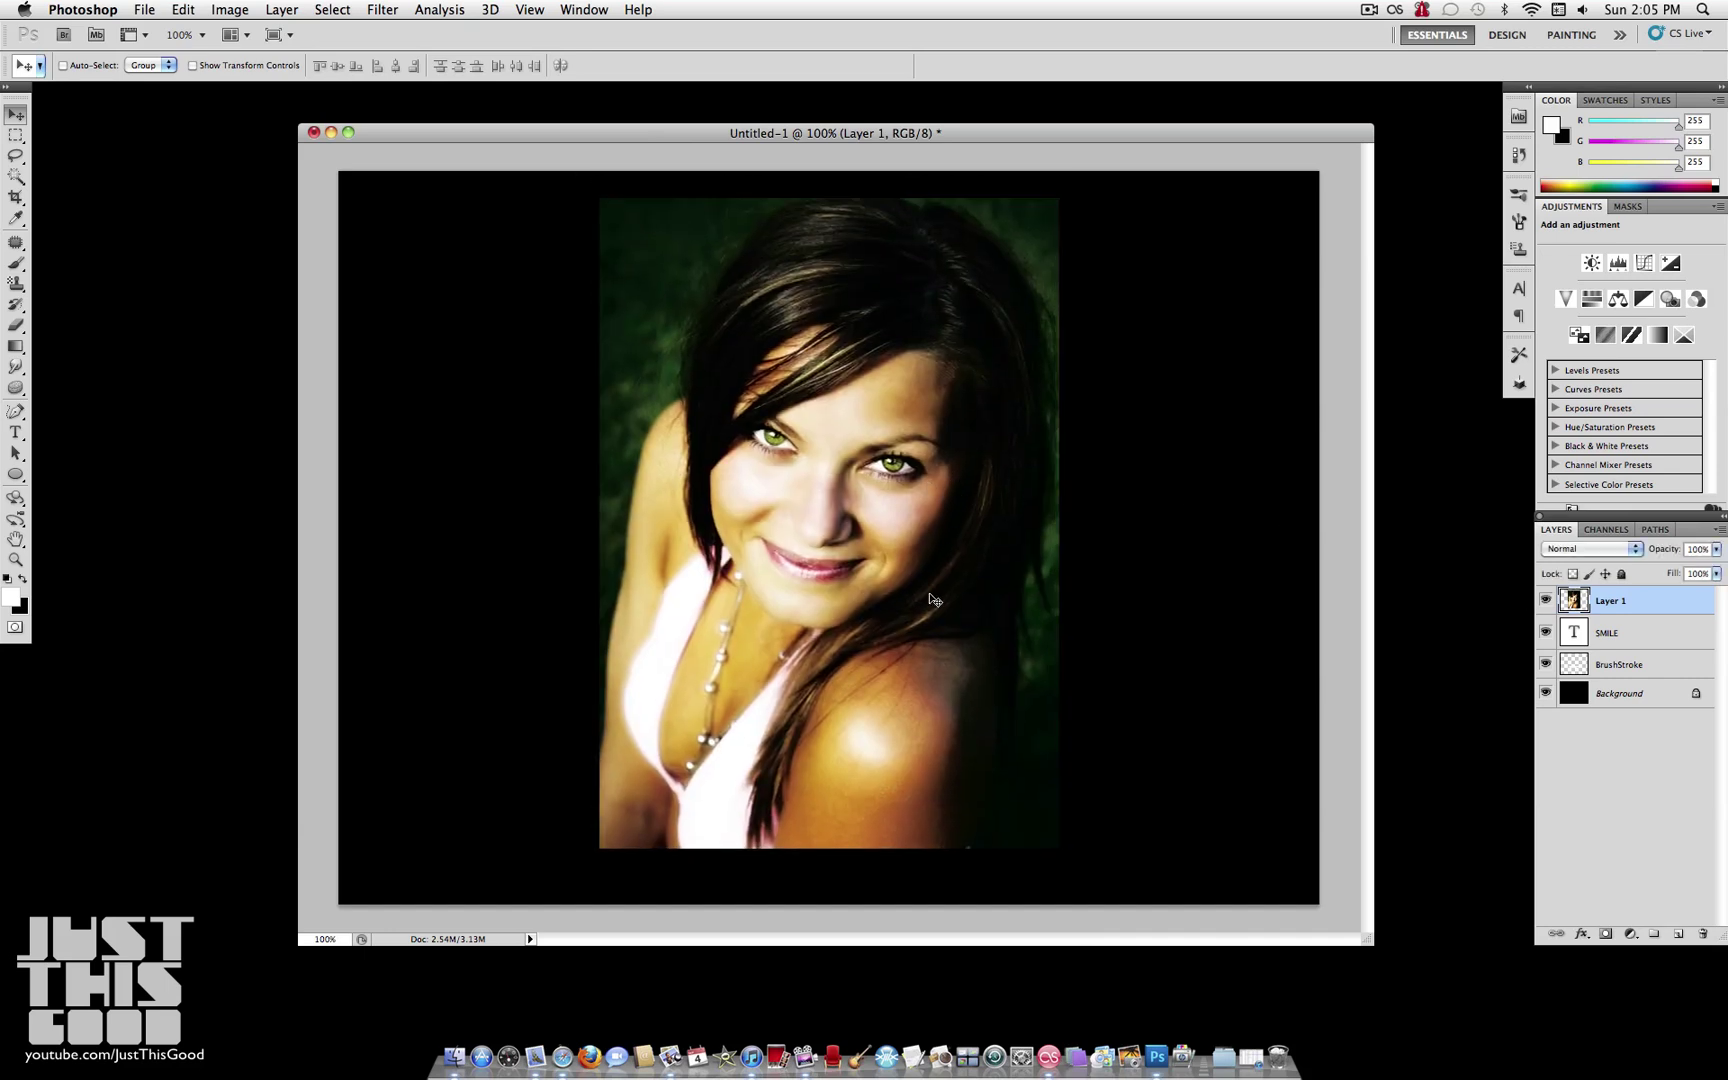
left_click_drag(931, 597, 940, 490)
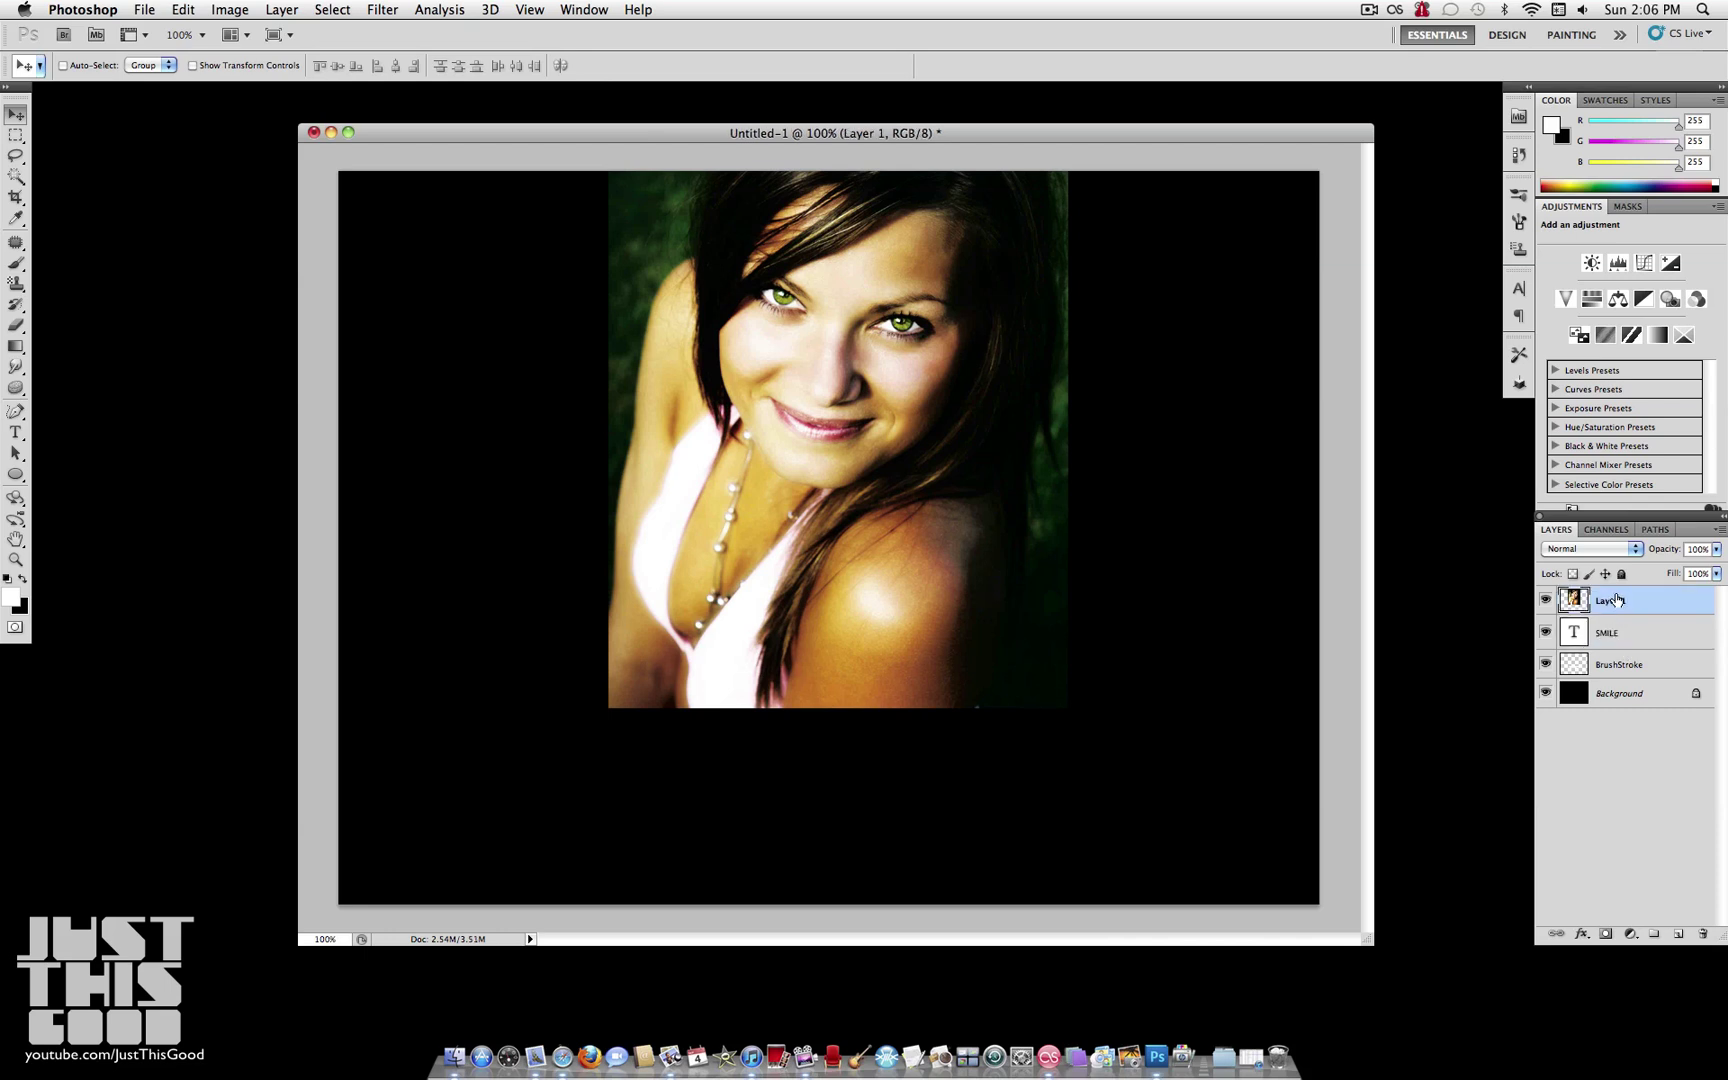
left_click(281, 9)
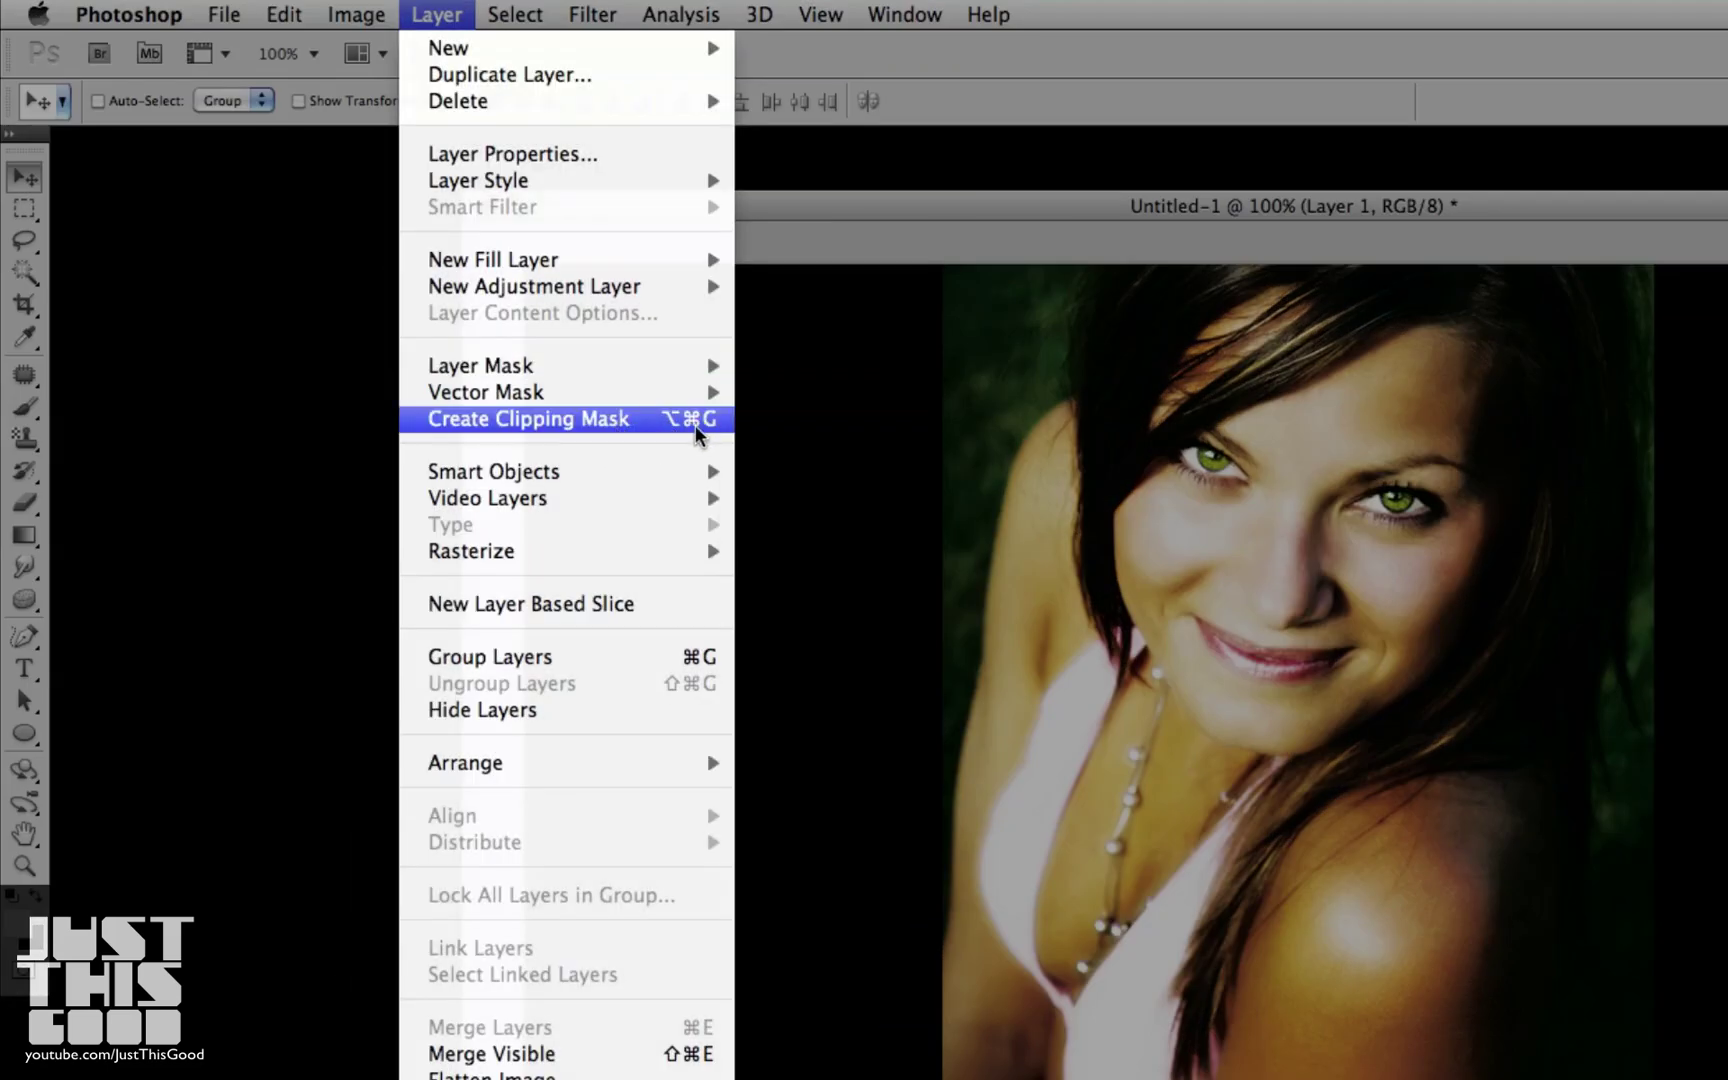
left_click(669, 428)
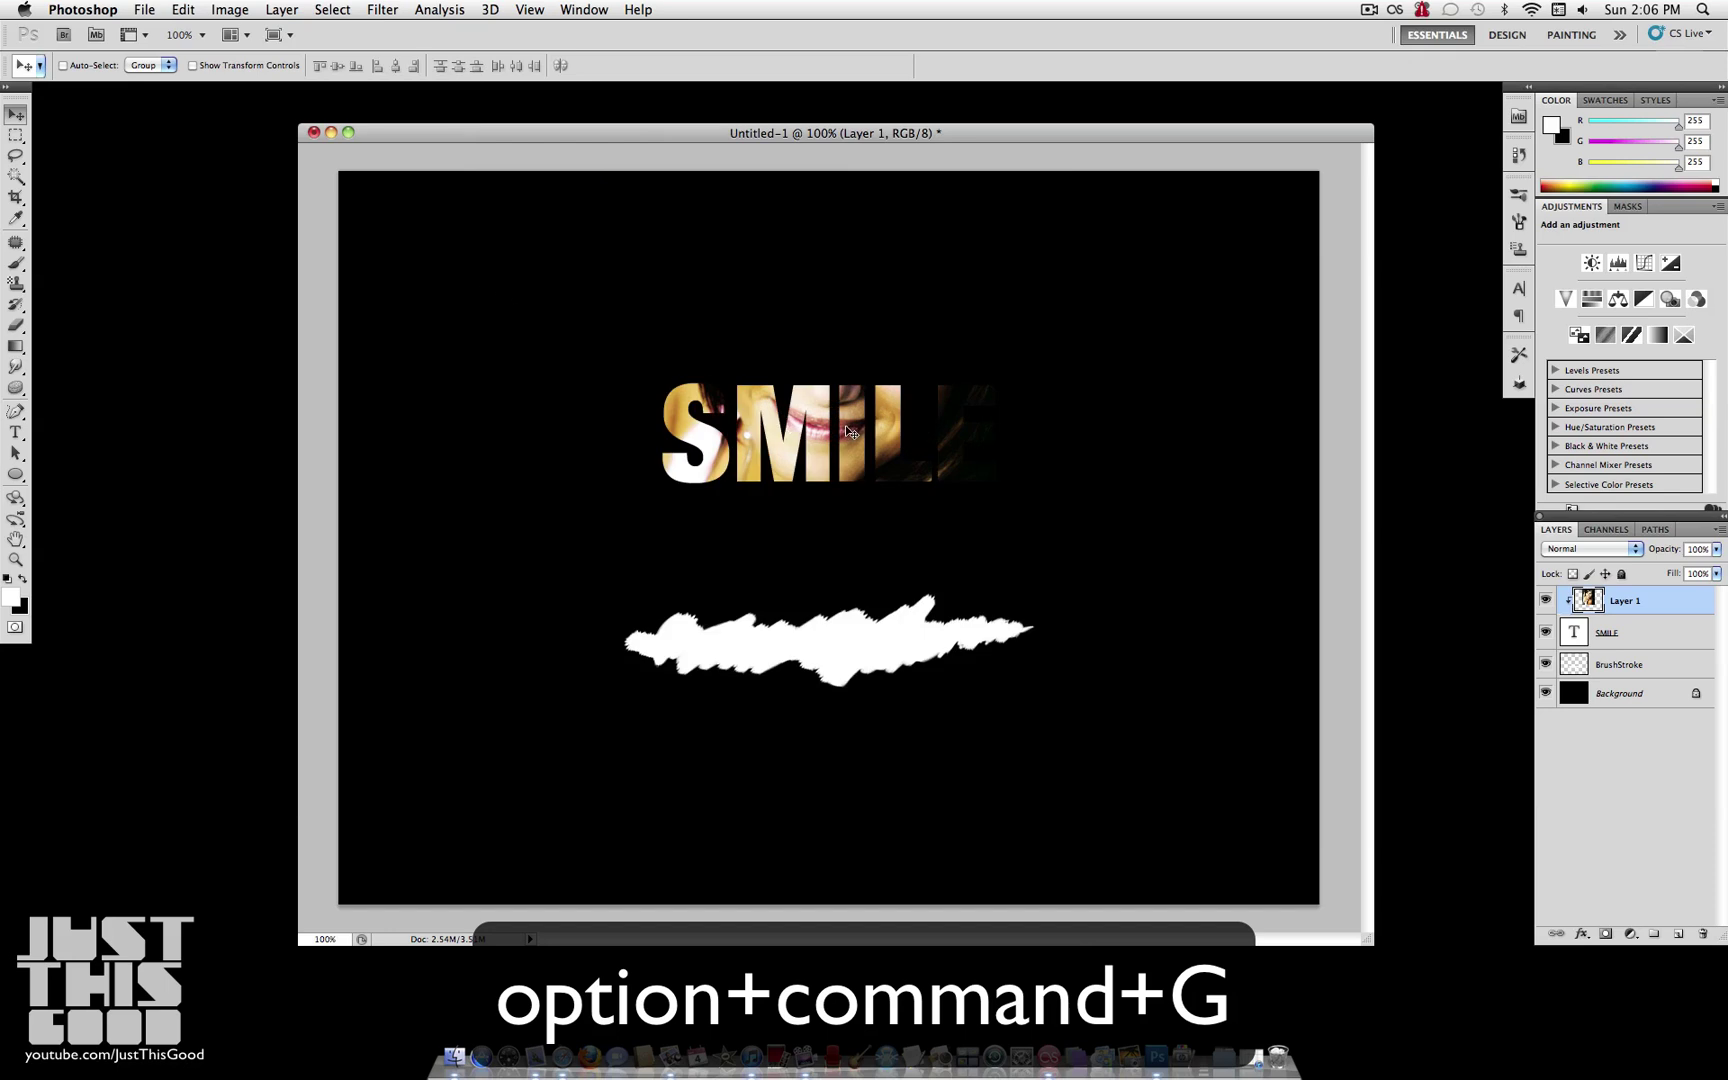
Step: Reposition the clipped photo so the mouth sits inside the SMILE letters, and compare with the photo hidden and shown
mouse_move(847, 432)
left_mouse_down()
mouse_move(851, 400)
mouse_move(909, 454)
mouse_move(897, 427)
mouse_move(738, 412)
mouse_move(984, 420)
mouse_move(1053, 558)
mouse_move(1045, 694)
mouse_move(914, 694)
mouse_move(847, 597)
mouse_move(838, 535)
mouse_move(866, 444)
left_mouse_up()
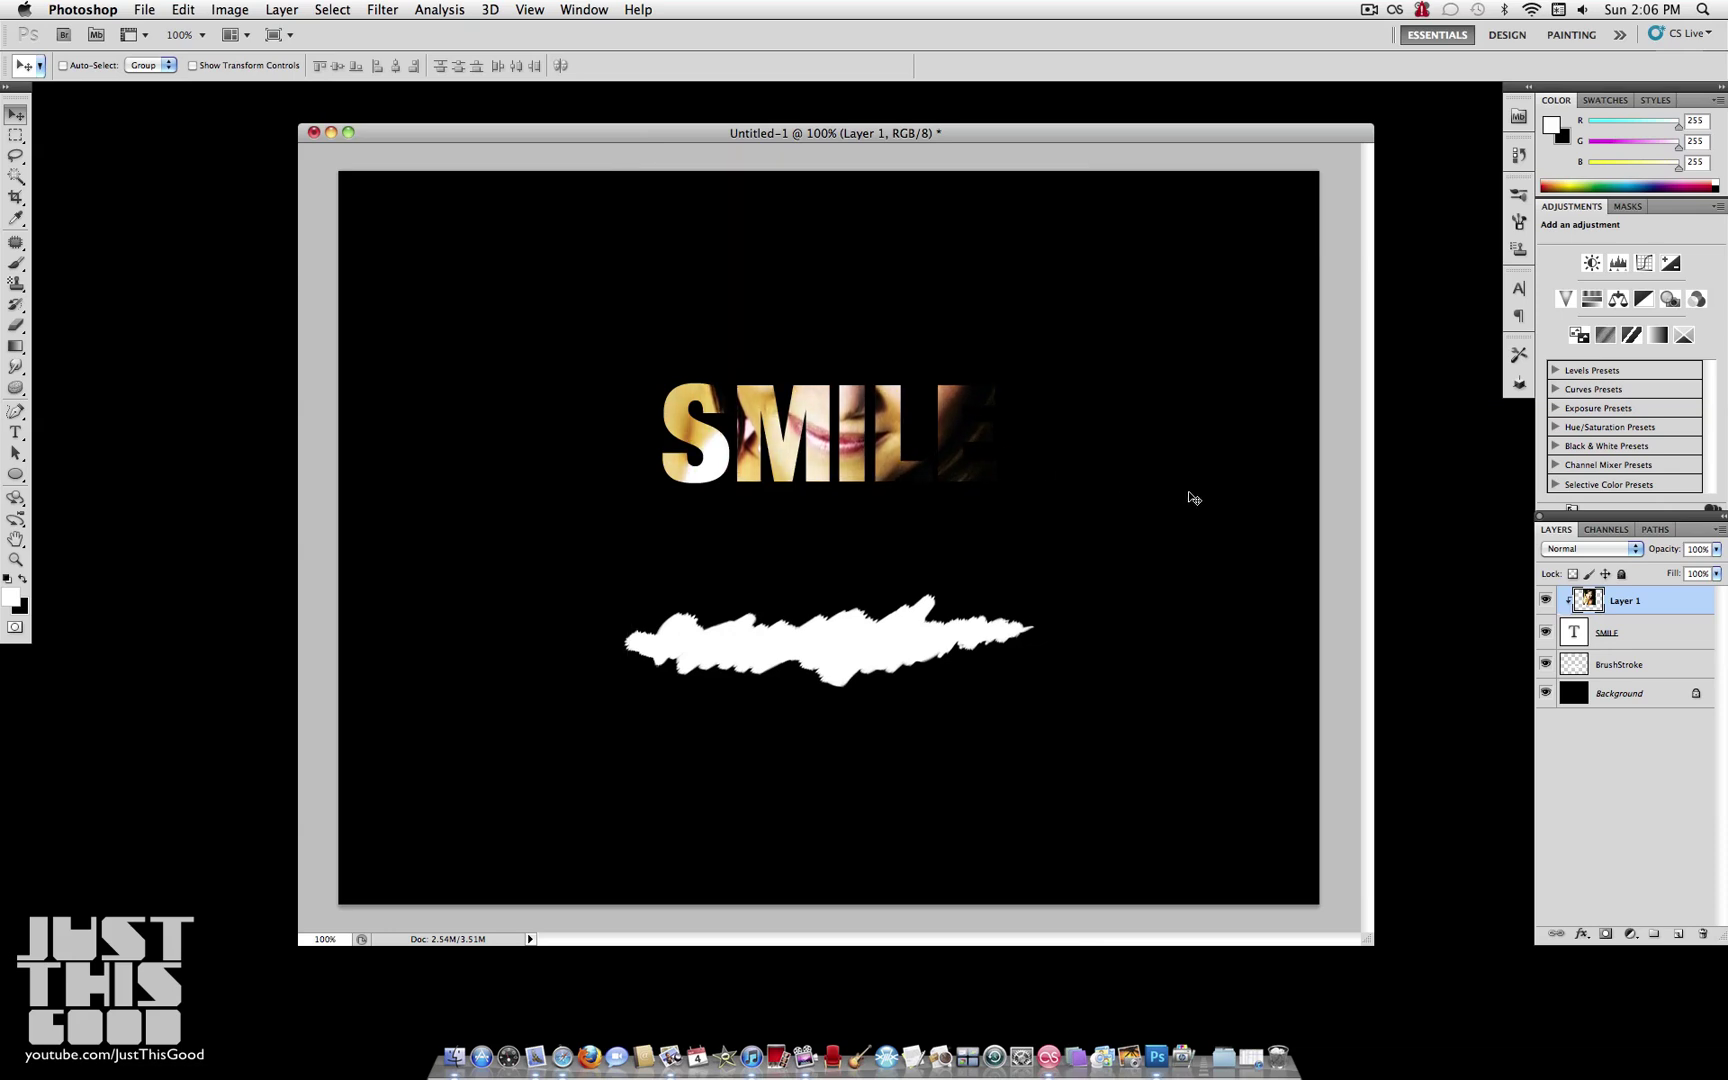
left_click_drag(884, 508, 973, 459)
left_click(1546, 600)
left_click(1546, 600)
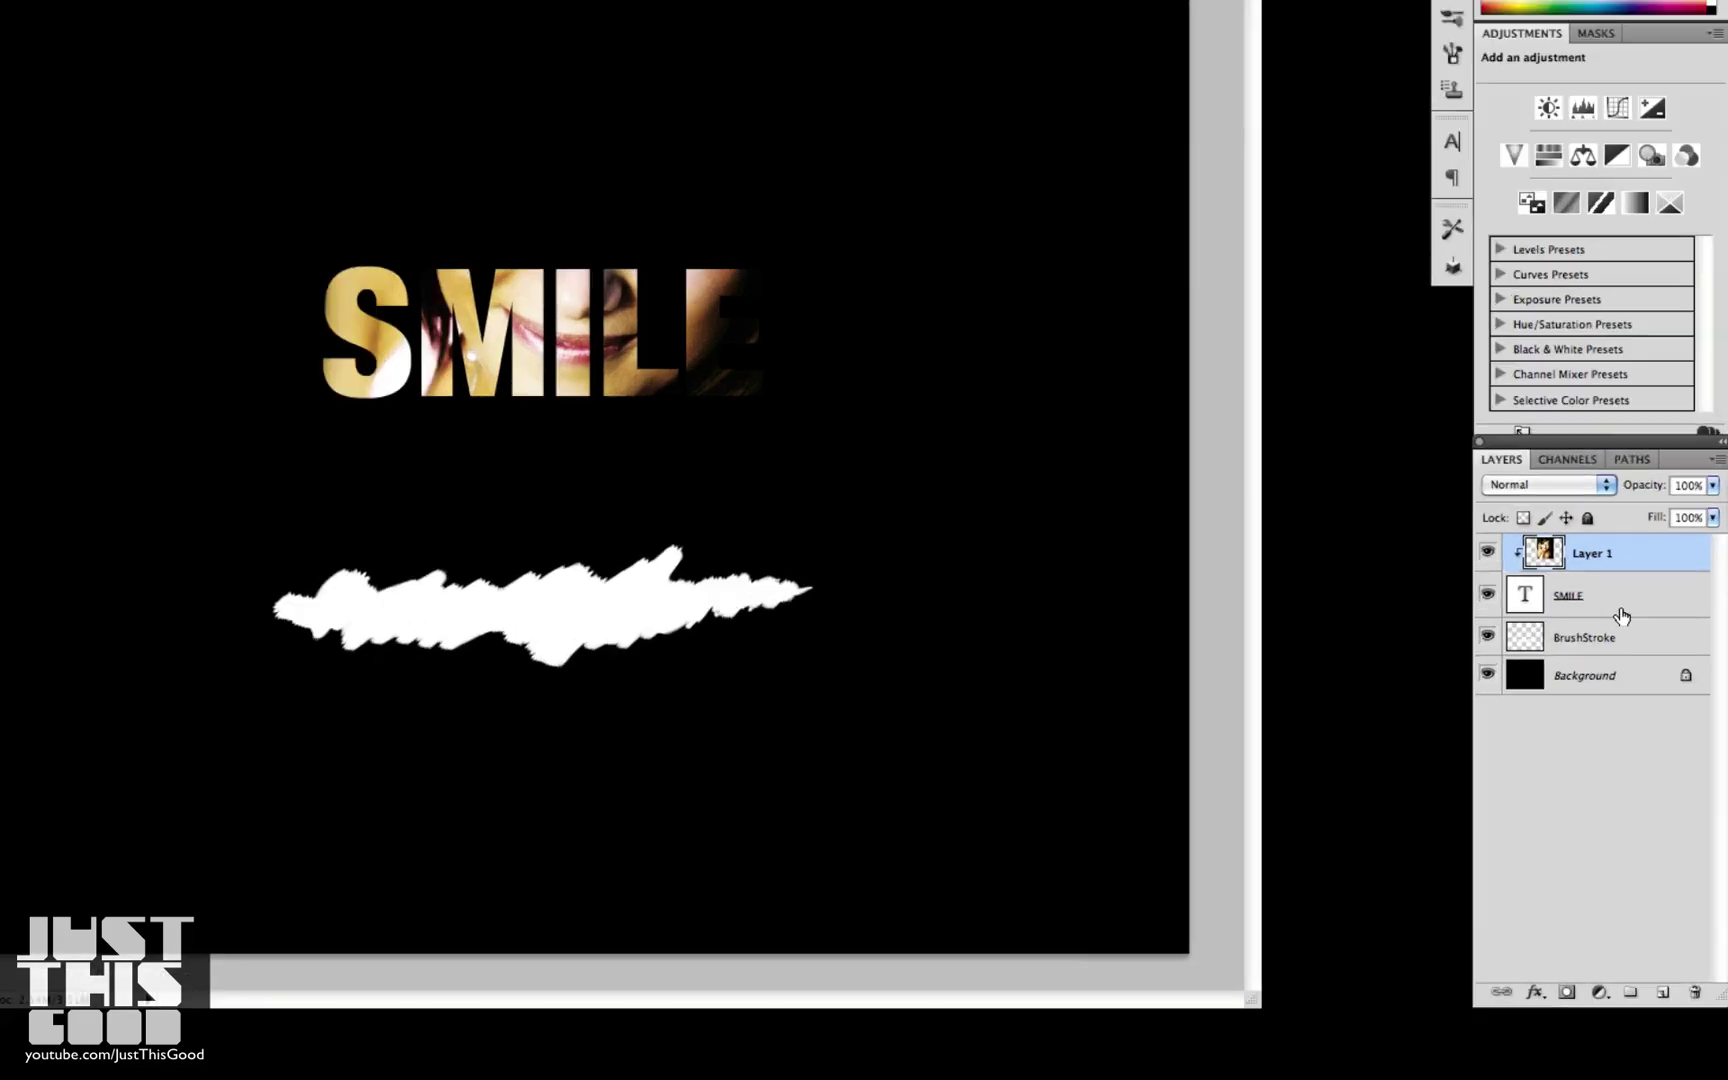
Step: Select the SMILE text layer and shift the text slightly to the right beneath the clipped photo
left_click(1635, 633)
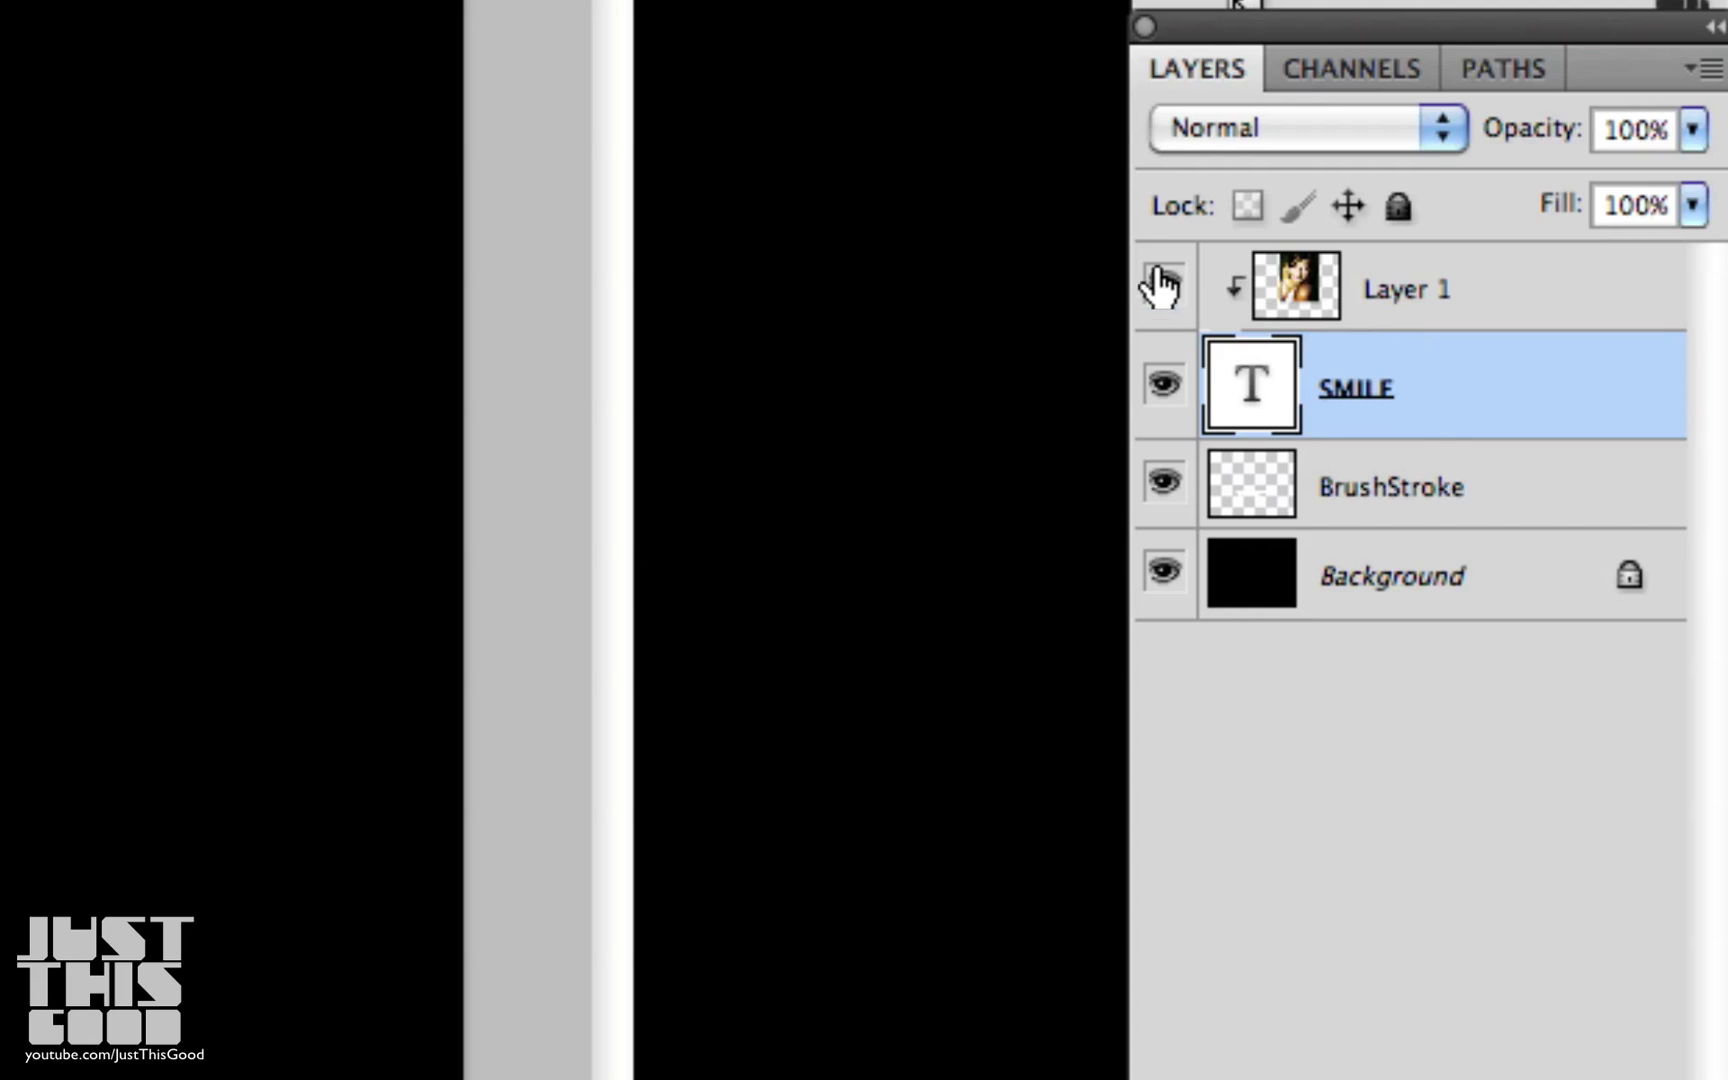
left_click(1490, 288)
left_click(1315, 380)
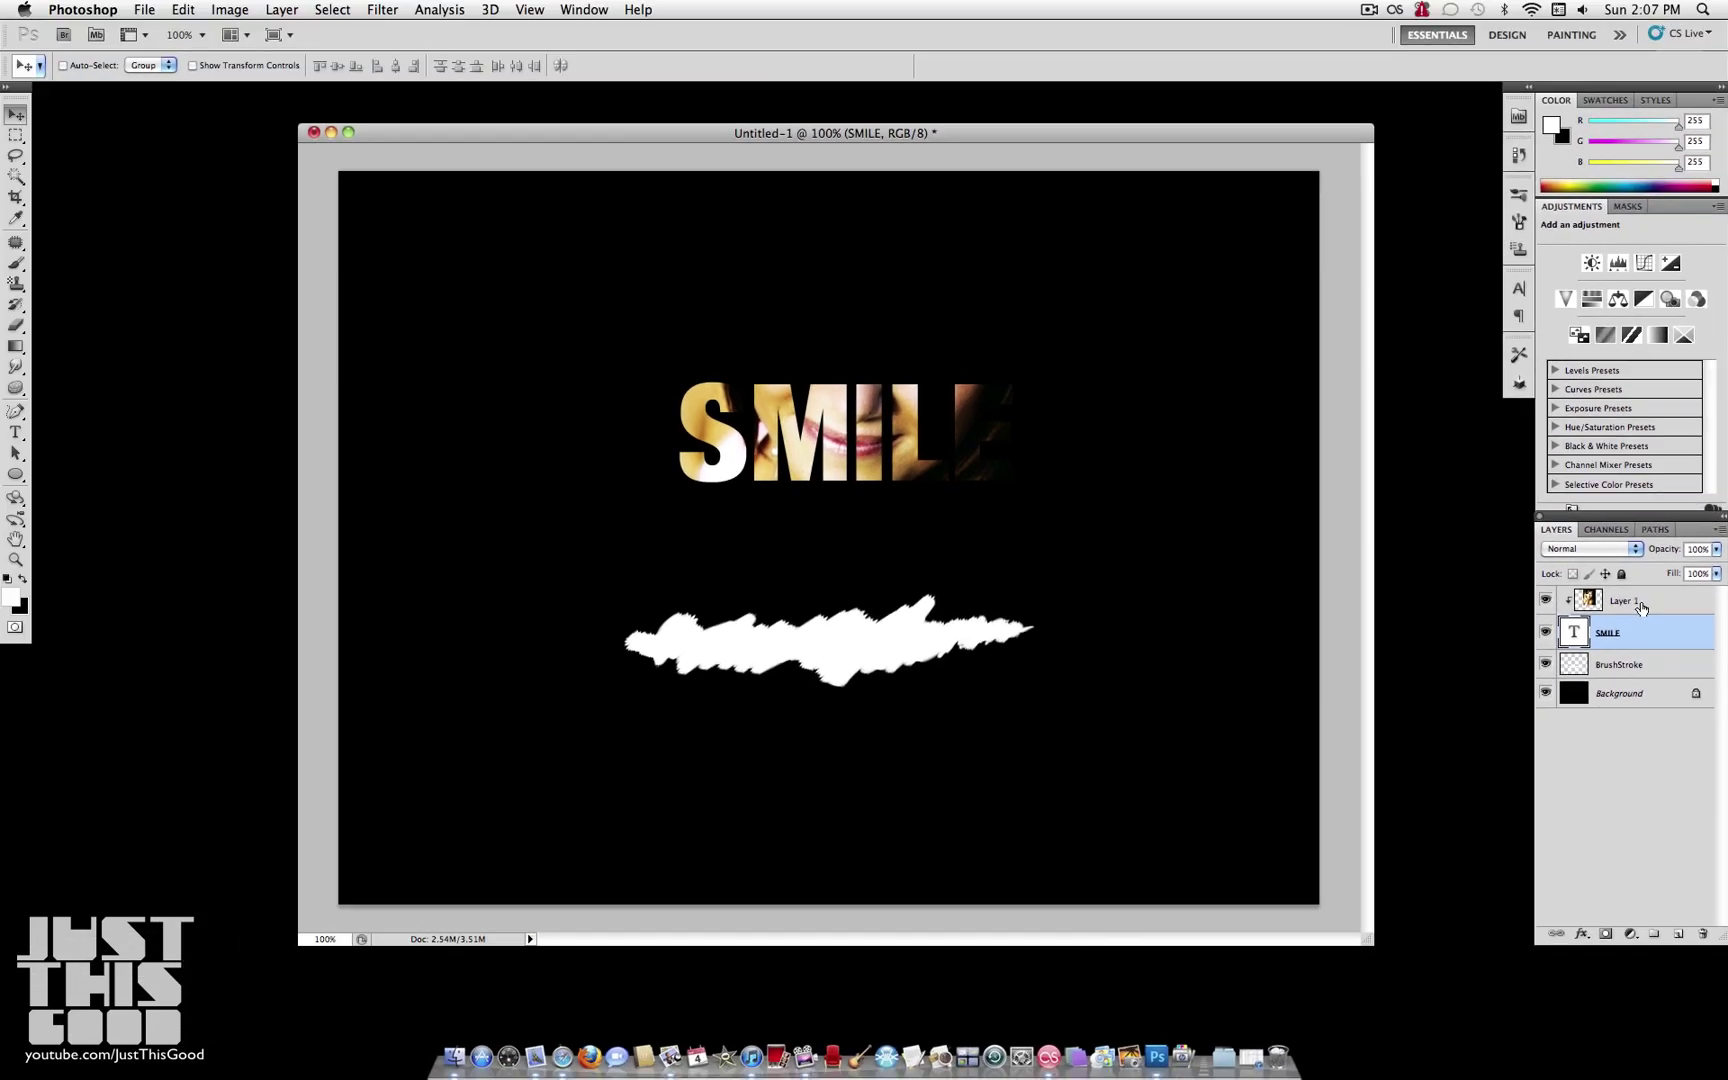
Step: Lower the opacity of the clipped photo layer to 89% so the white text shows through
left_click(1604, 550)
left_click(1712, 467)
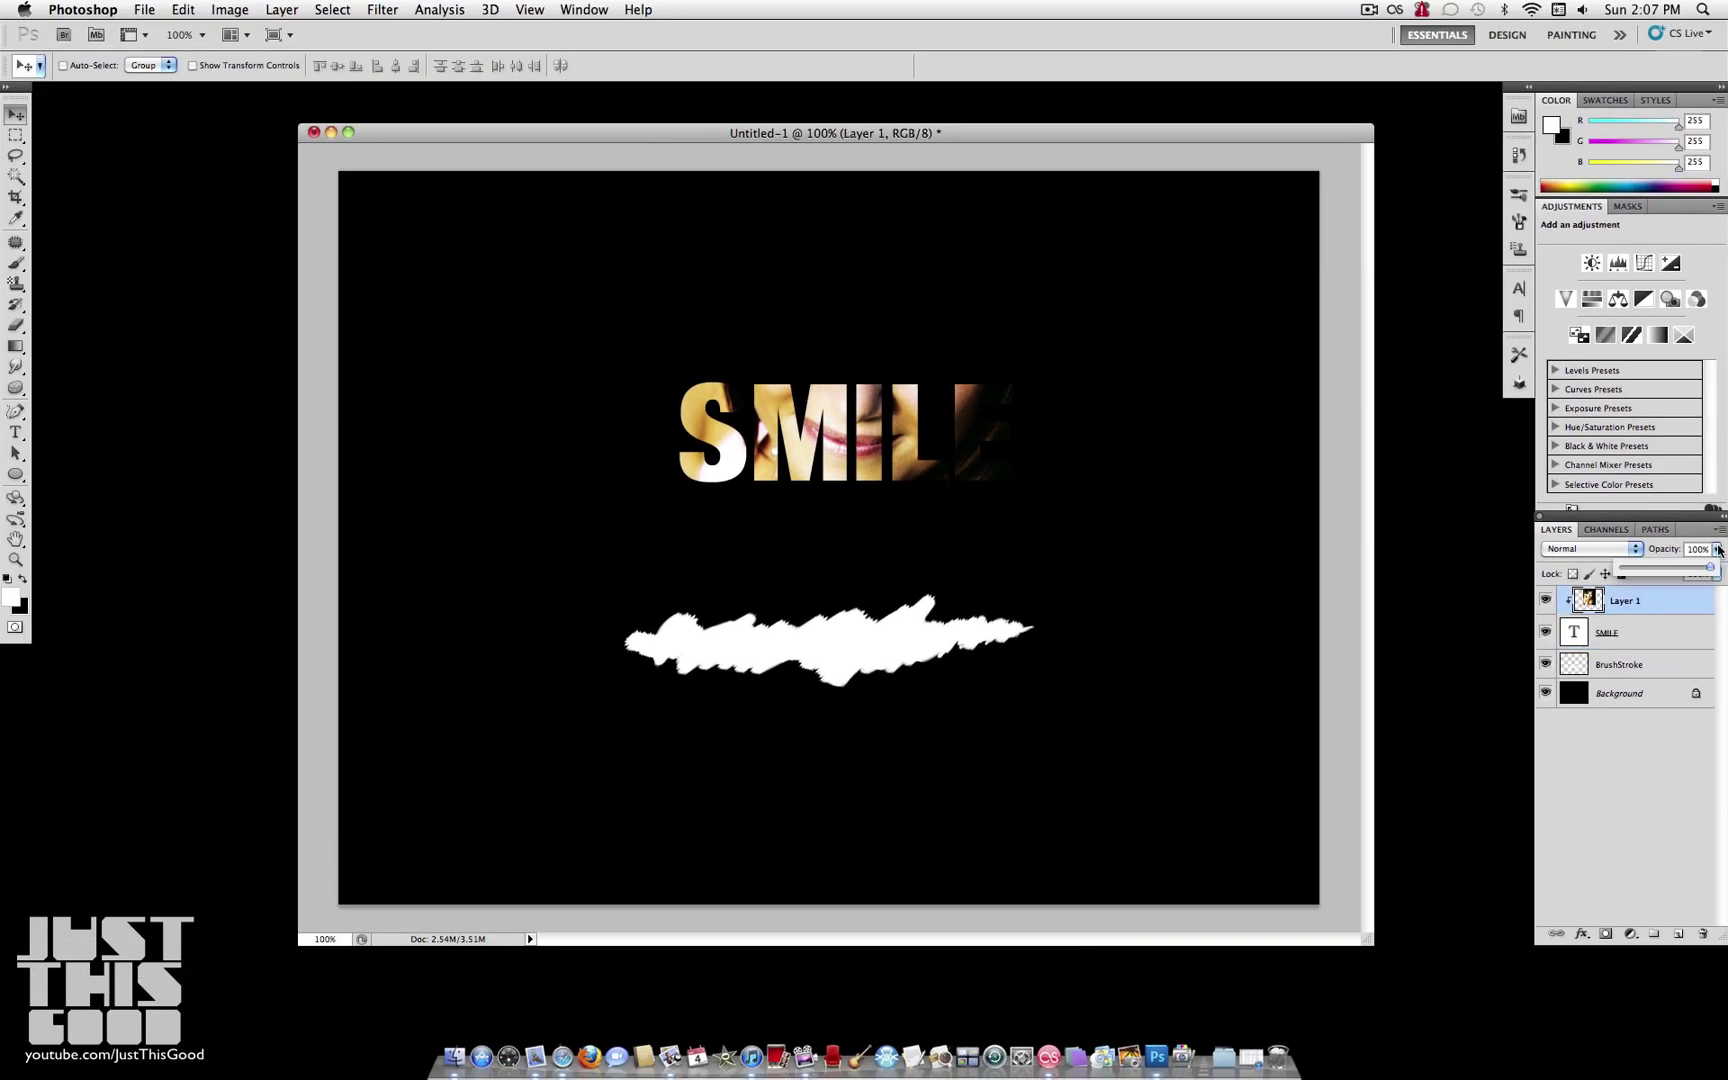
mouse_move(1692, 572)
left_mouse_down()
mouse_move(1641, 567)
mouse_move(1681, 553)
mouse_move(1663, 552)
left_mouse_up()
left_click(1661, 555)
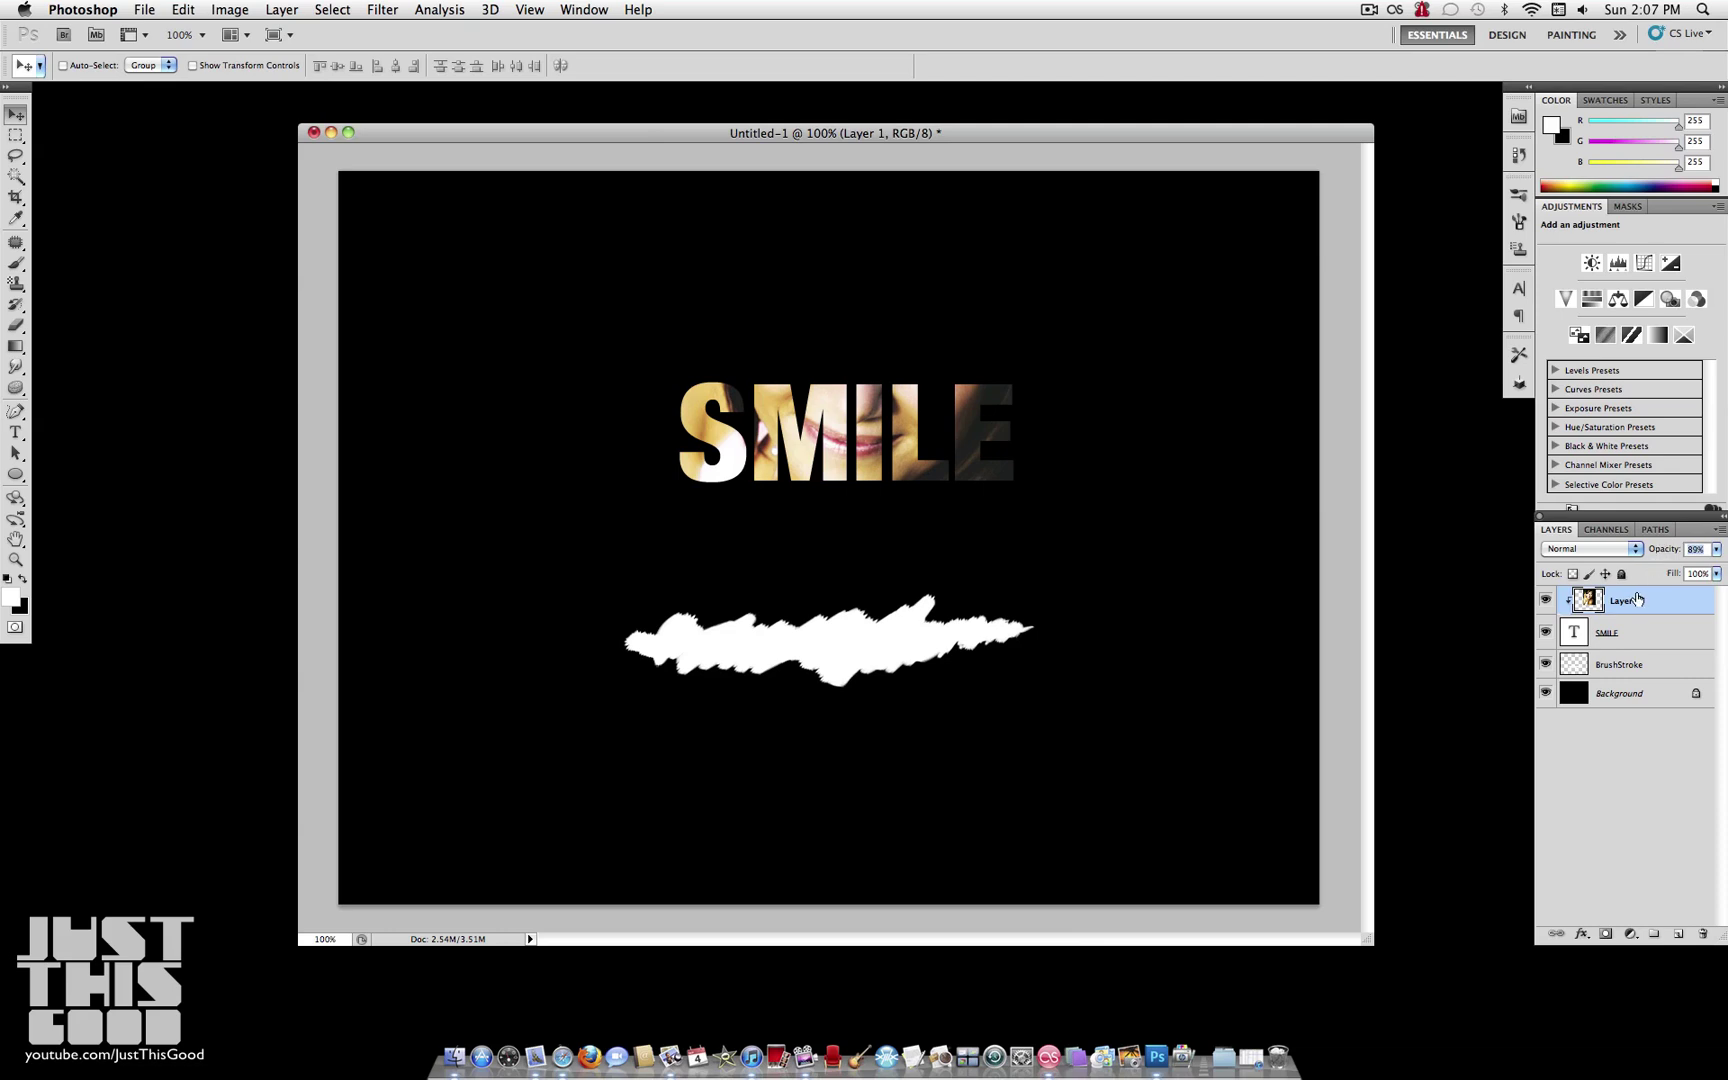
left_click(1546, 602)
left_click(1546, 602)
Step: Recolor the SMILE text pure red (RGB 255, 0, 0), and compare it with the clipped photo hidden and shown
left_click(1606, 638)
left_click(16, 433)
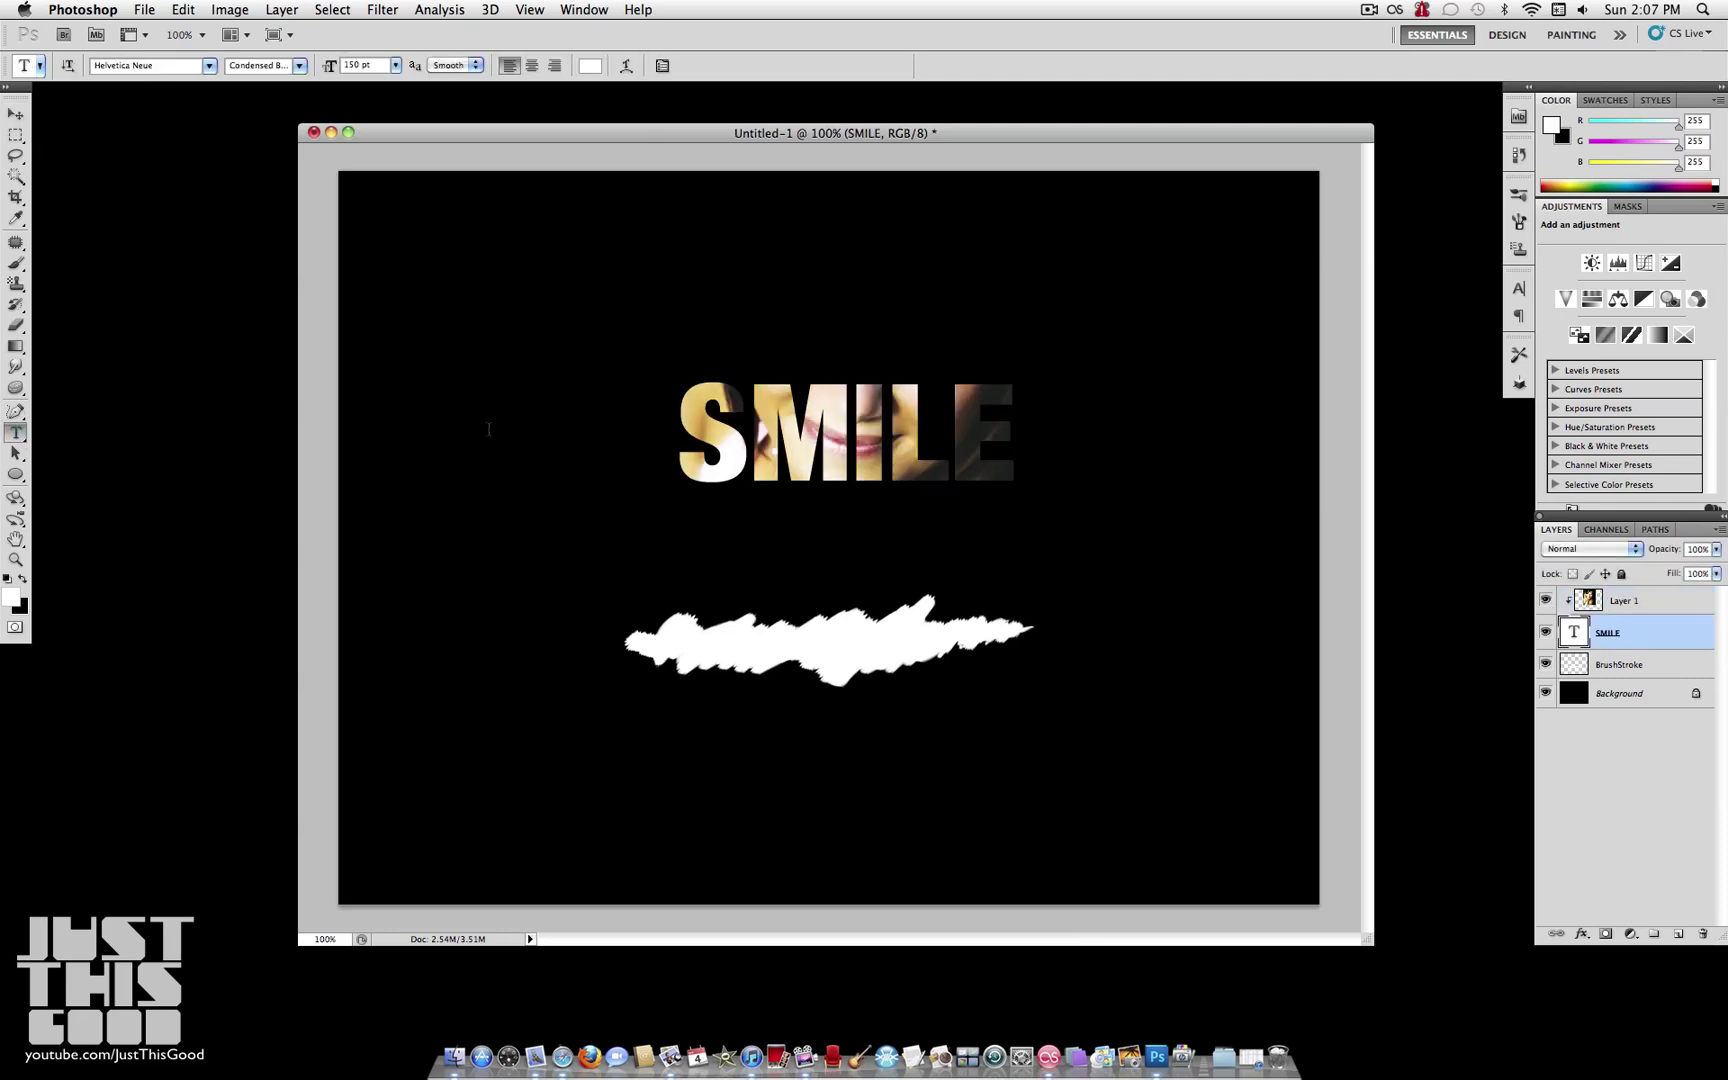
left_click_drag(1012, 435, 437, 423)
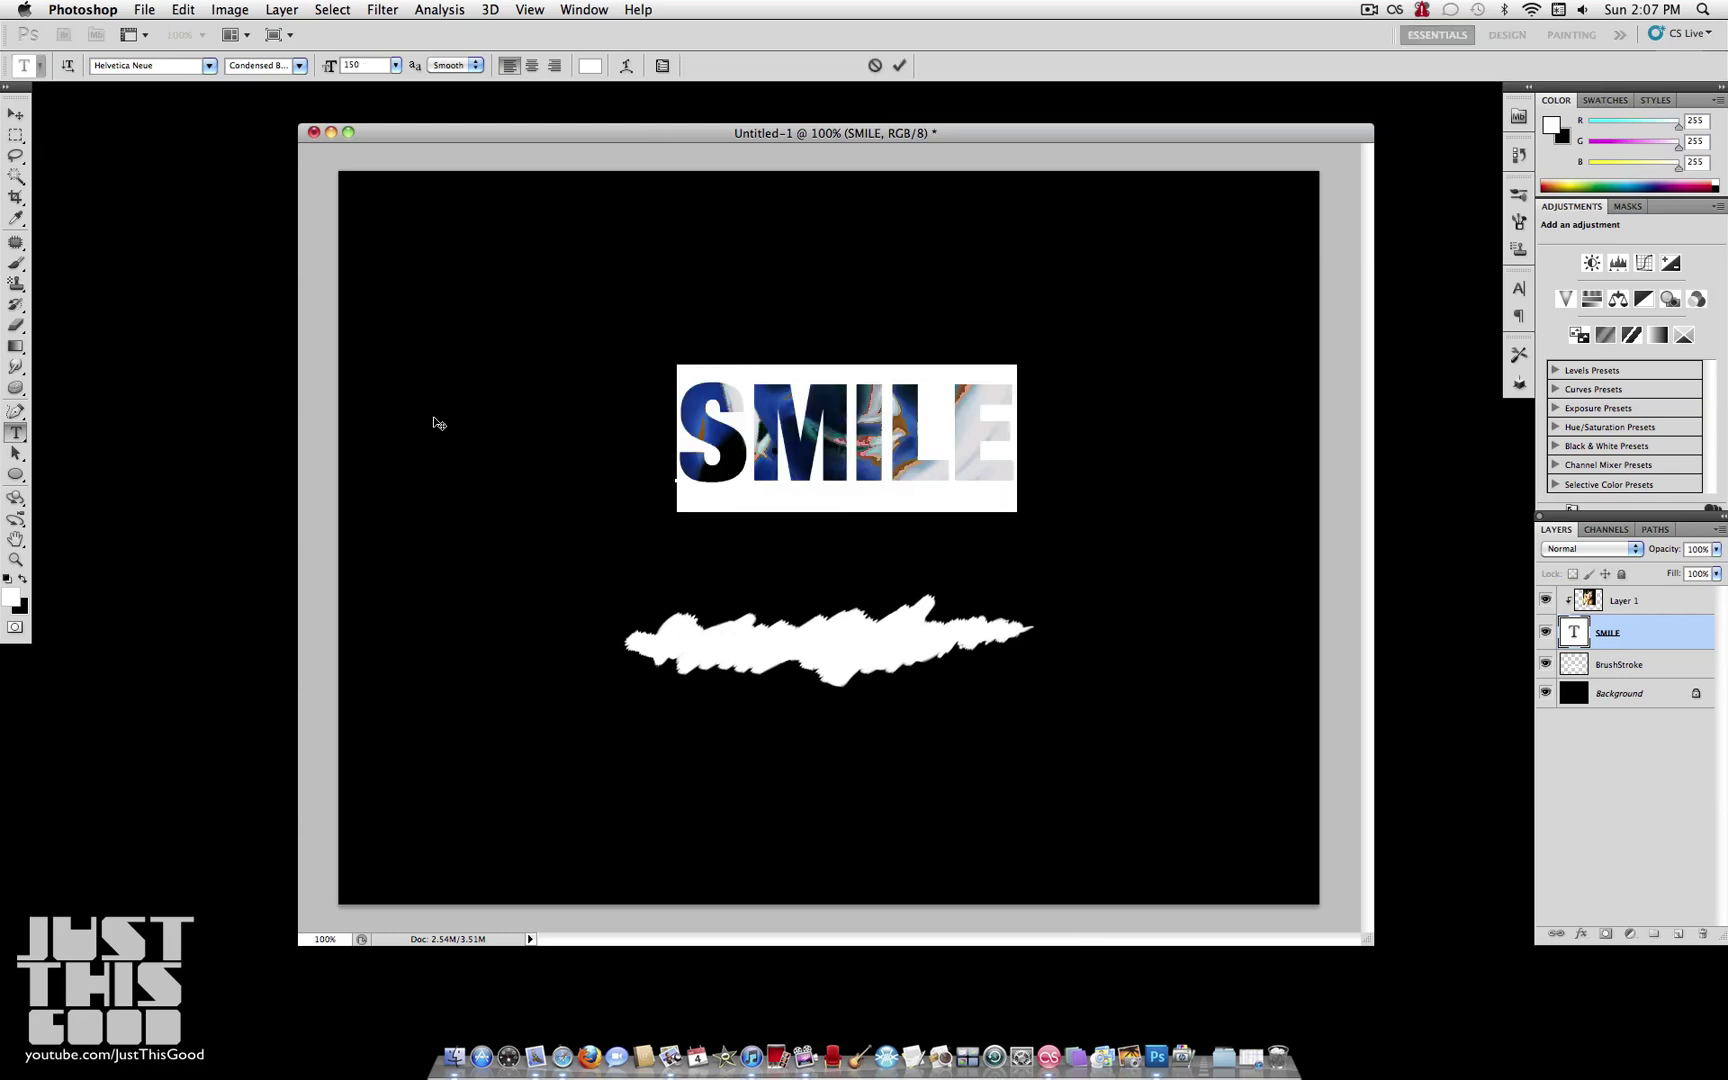
left_click(9, 598)
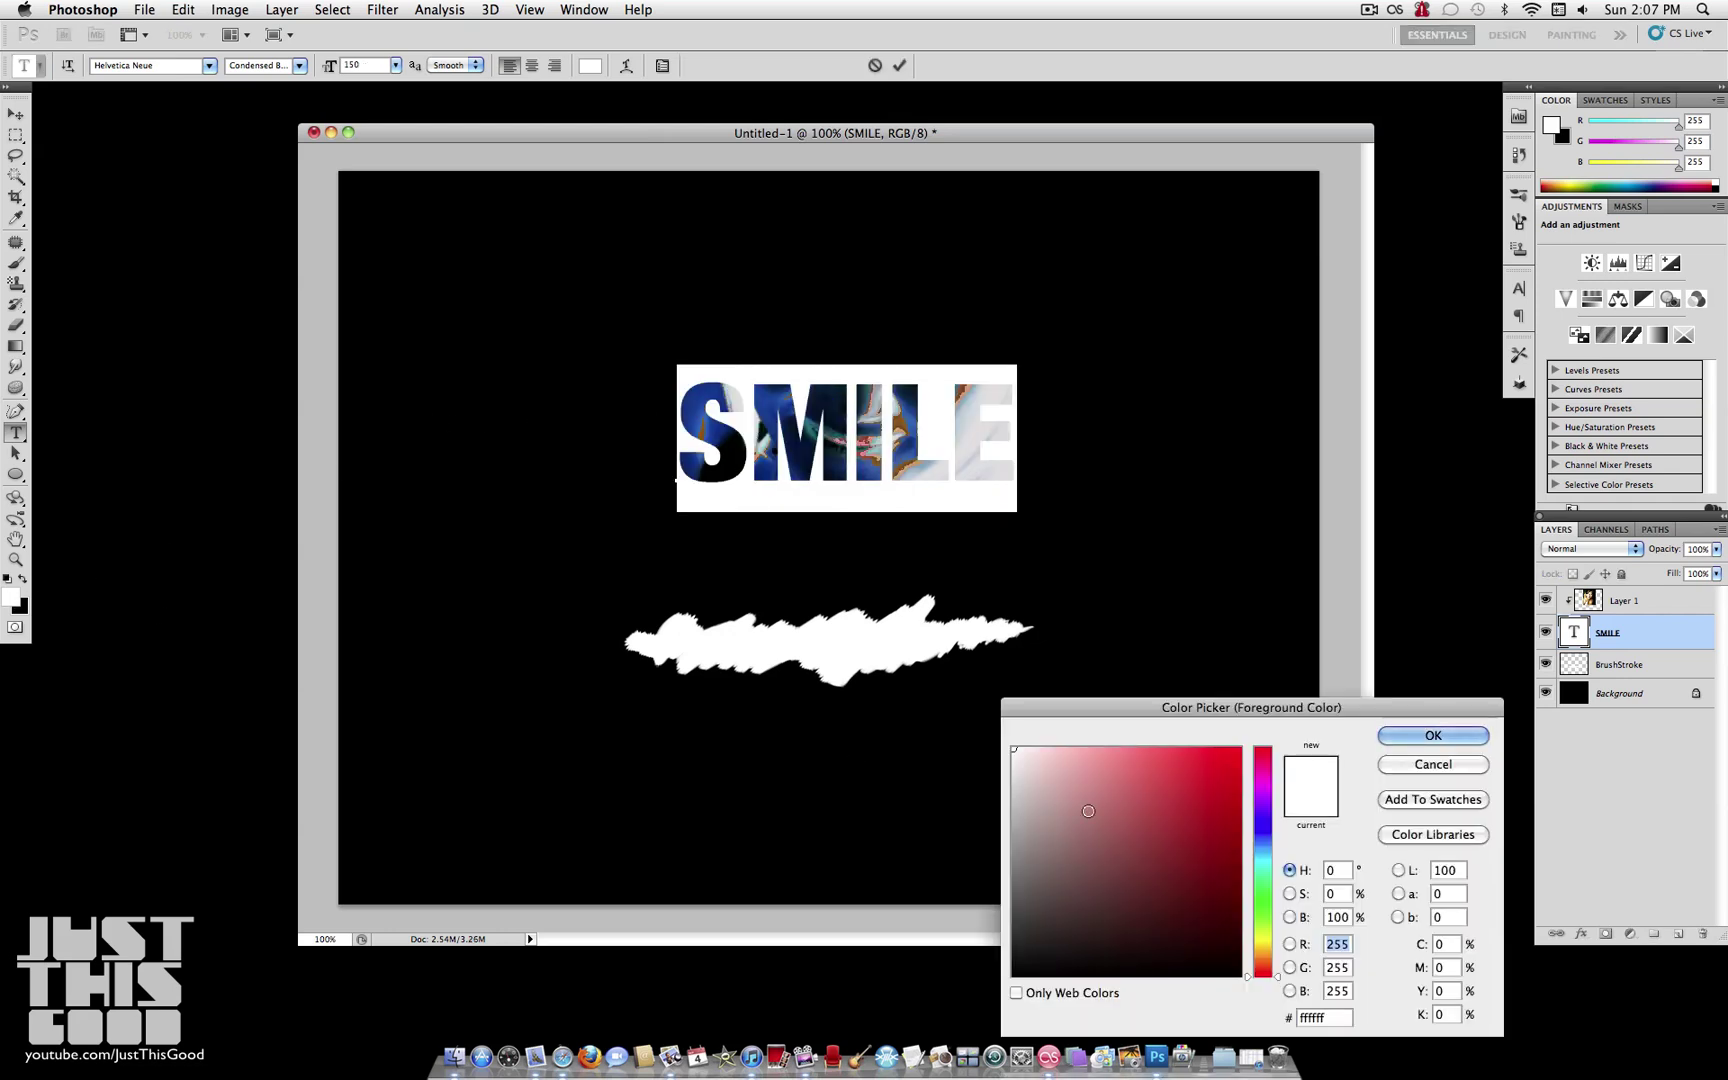
left_click(1240, 748)
left_click(1430, 736)
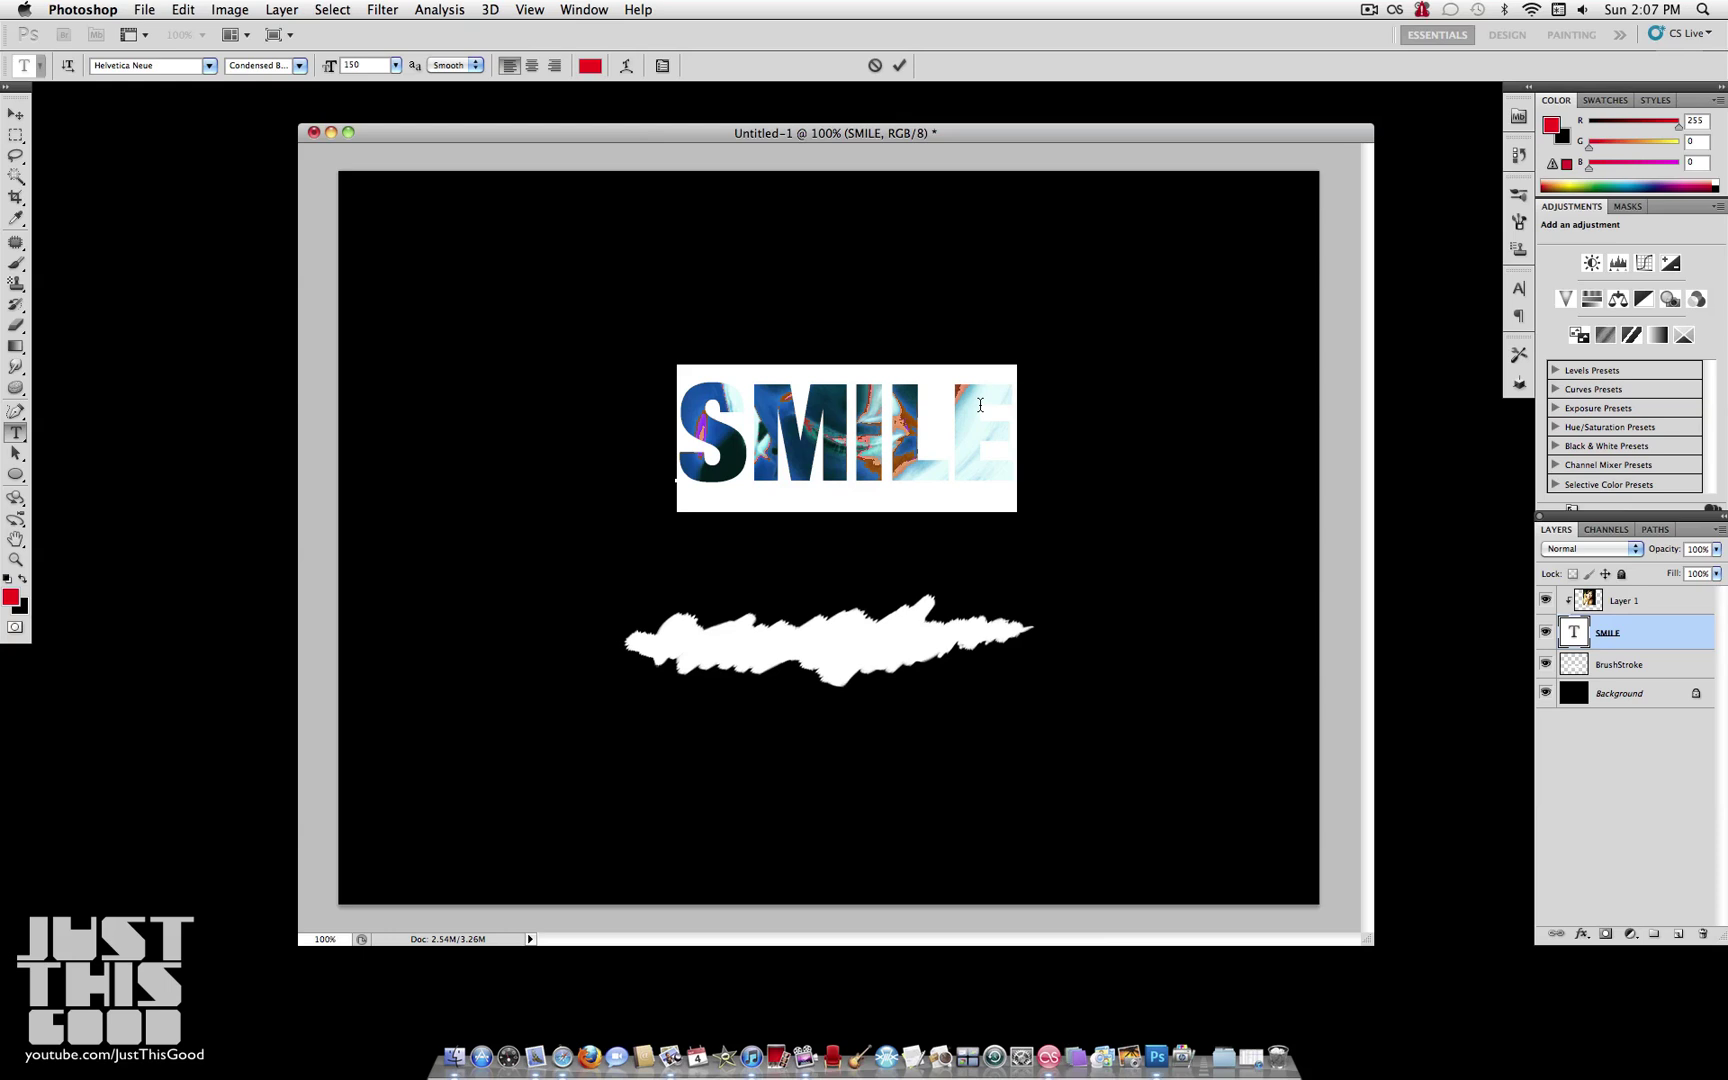
left_click(1013, 422)
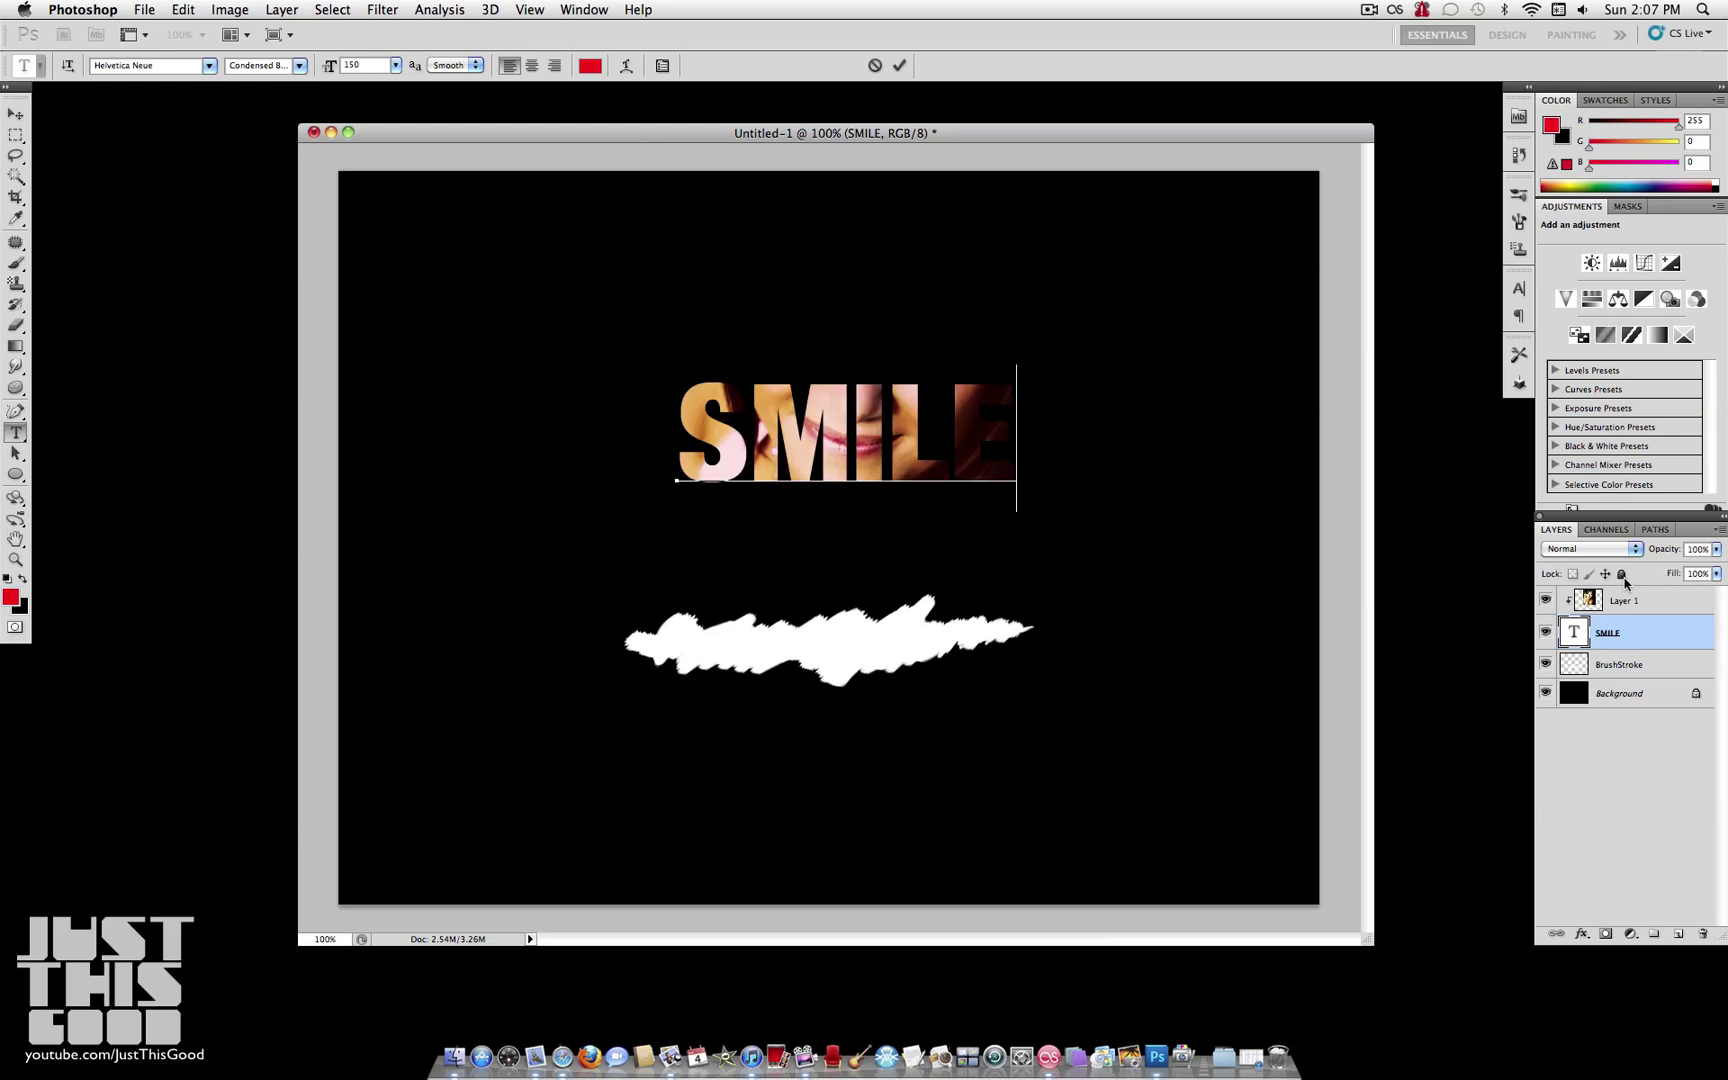
left_click(1546, 600)
left_click(1546, 600)
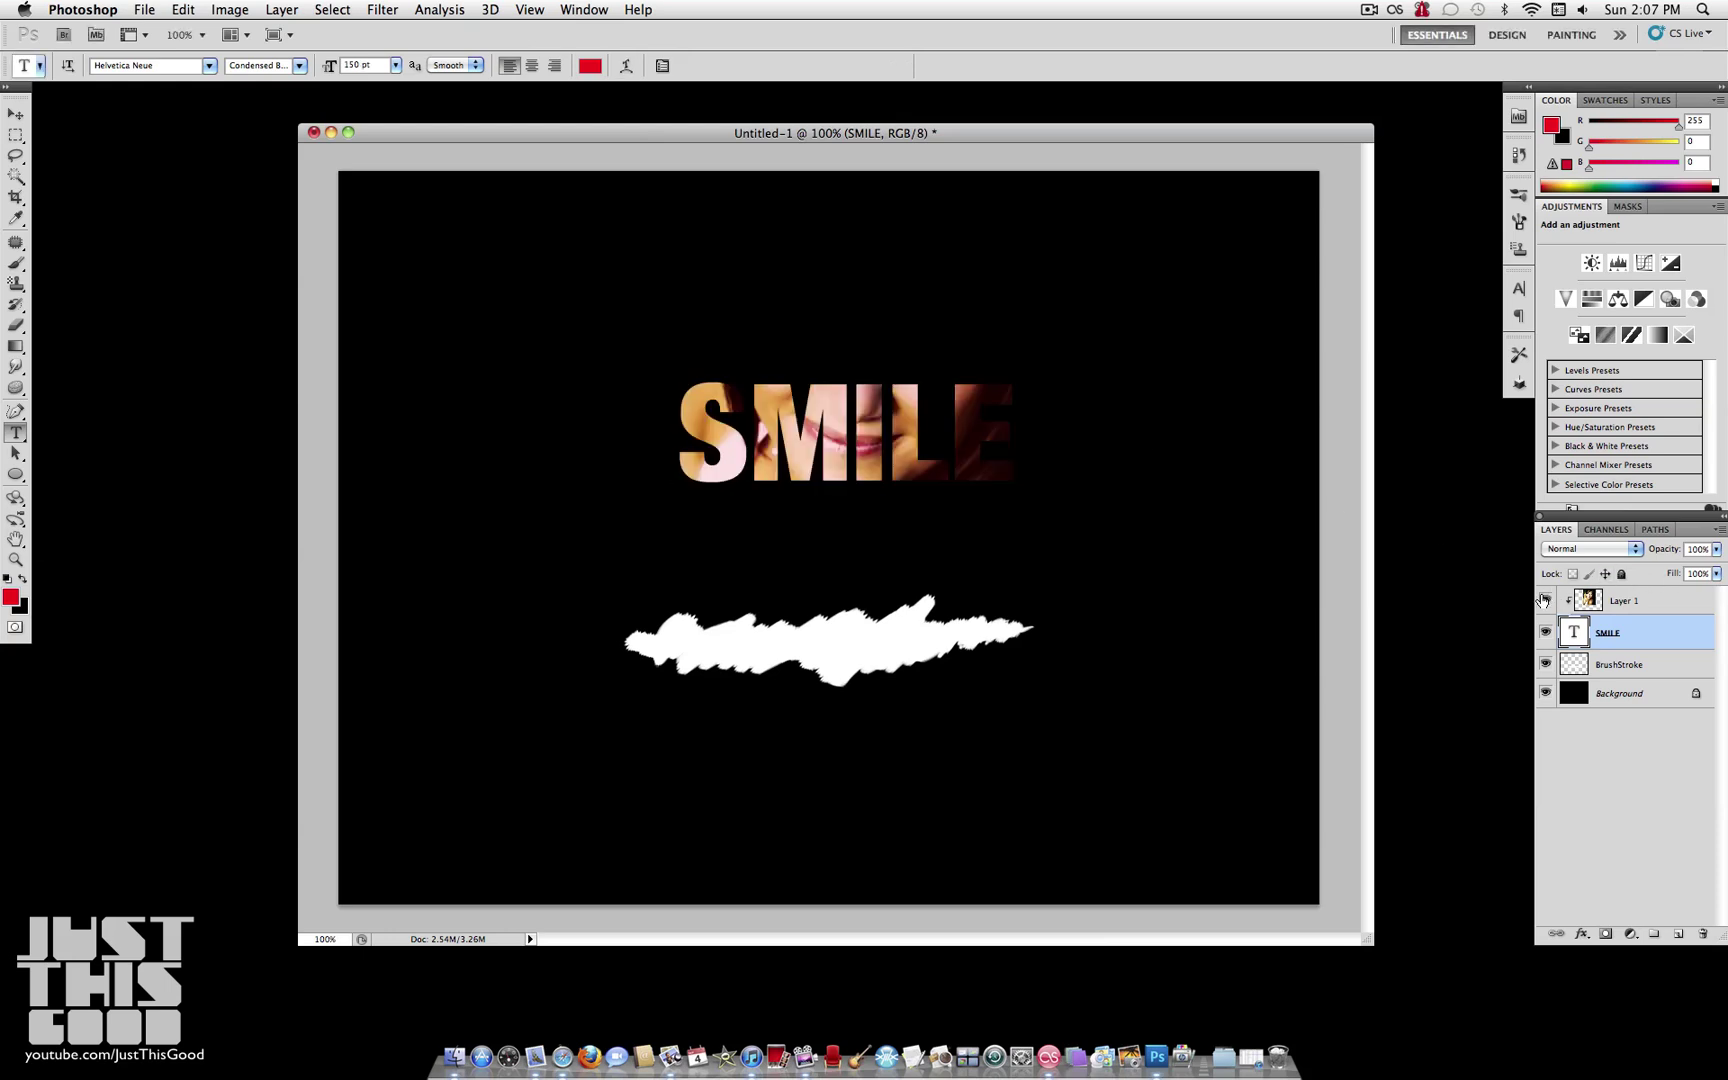
Step: Set the opacity of the clipped photo layer to 85%
left_click(1635, 600)
mouse_move(1716, 549)
left_mouse_down()
mouse_move(1688, 570)
mouse_move(1647, 565)
mouse_move(1702, 572)
left_mouse_up()
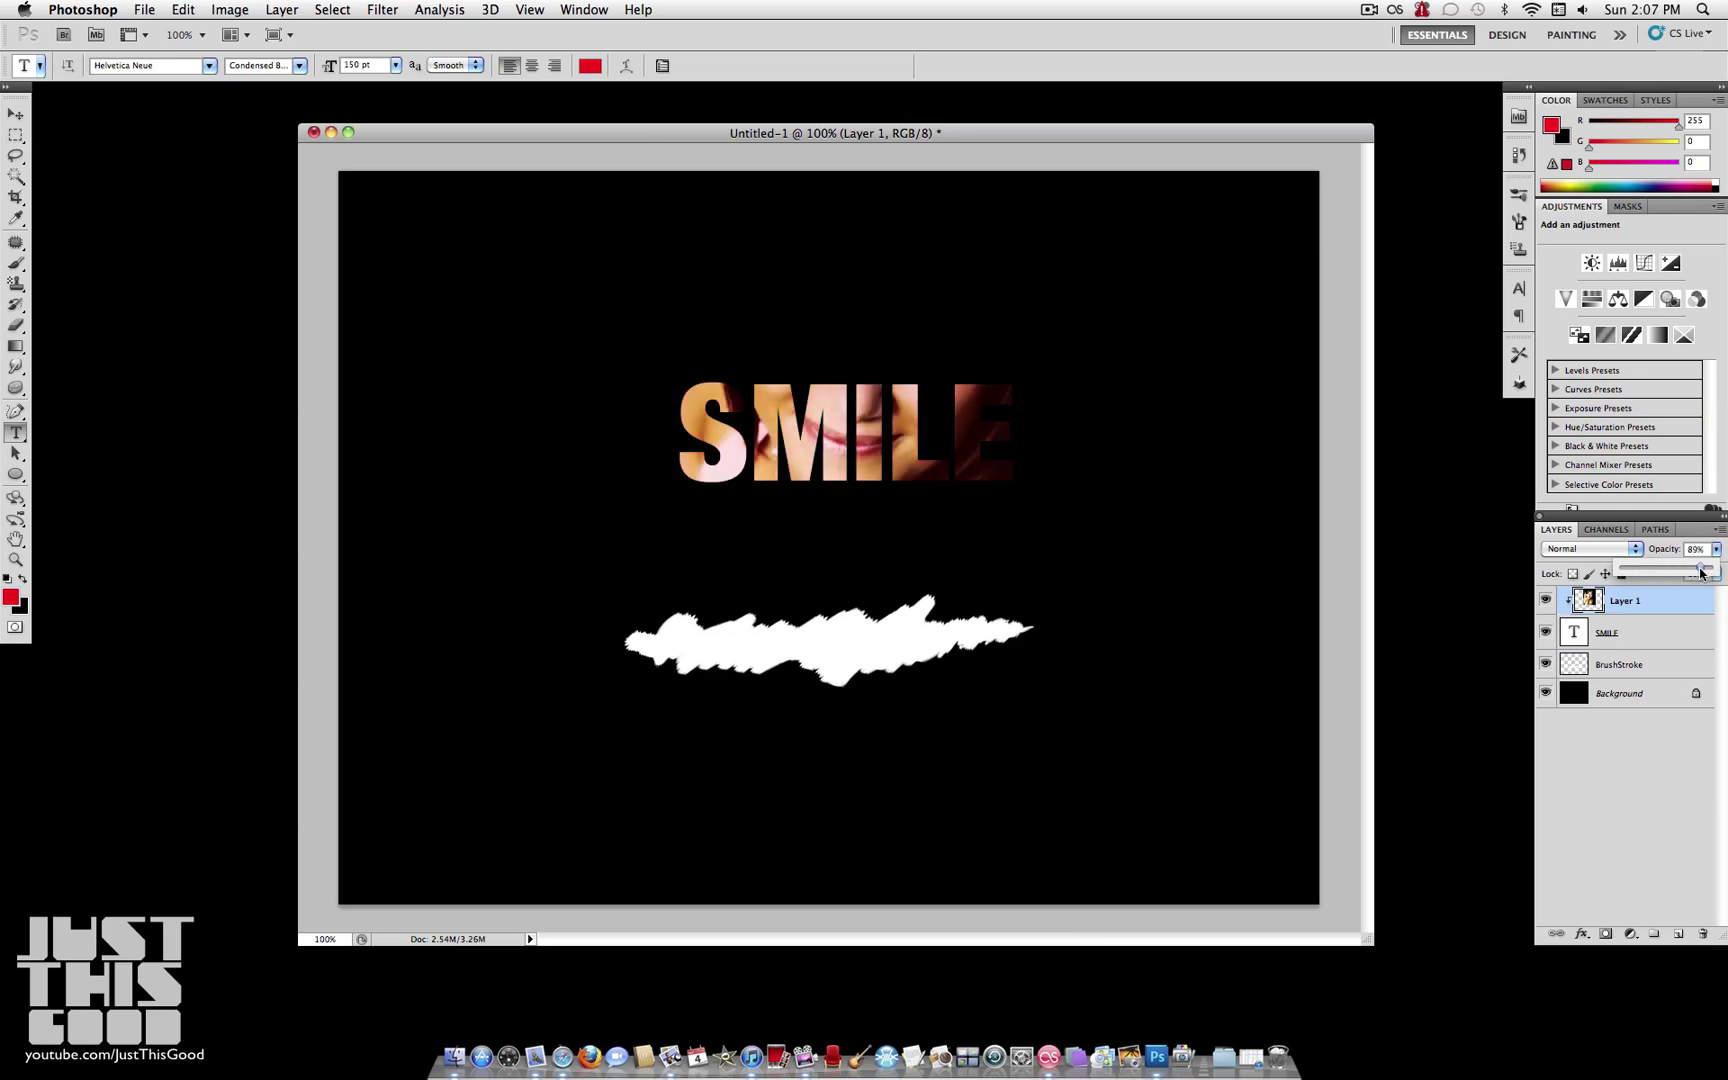
left_click(1616, 636)
key("alt+bracketright")
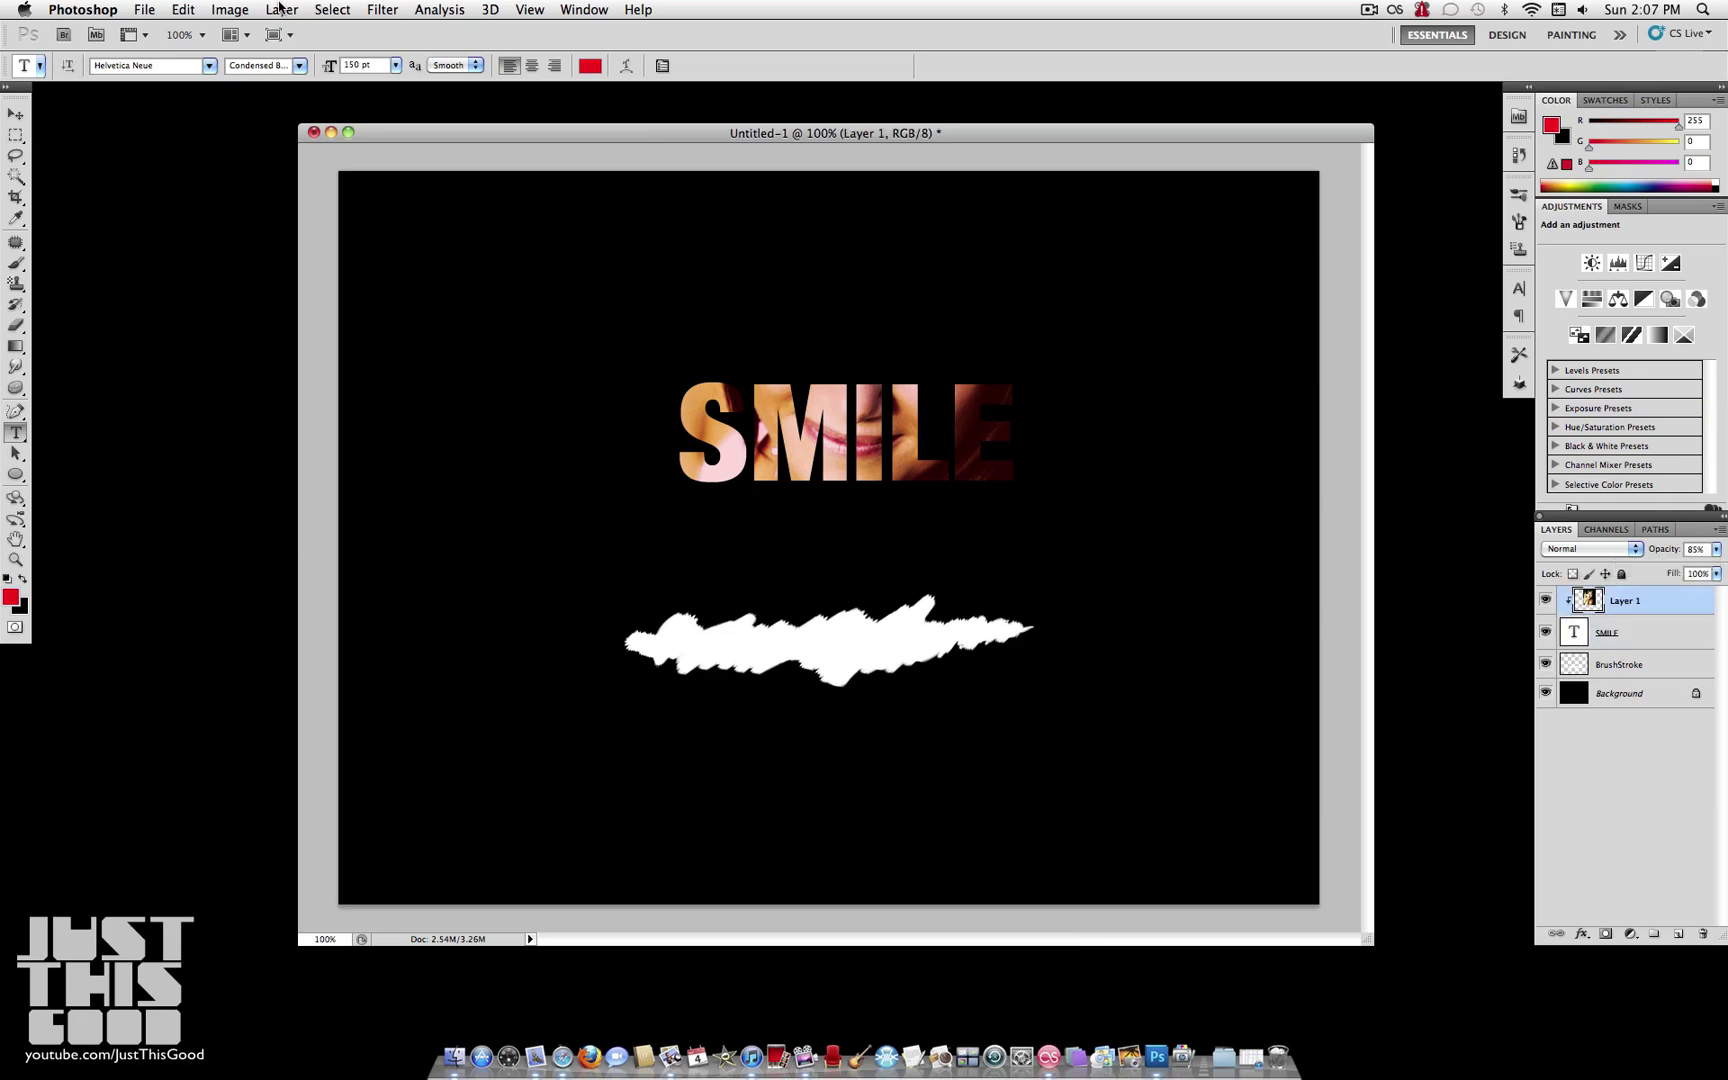
Step: Add a new blank layer above the clipped photo layer with the default settings
left_click(280, 8)
mouse_move(300, 35)
left_click(520, 36)
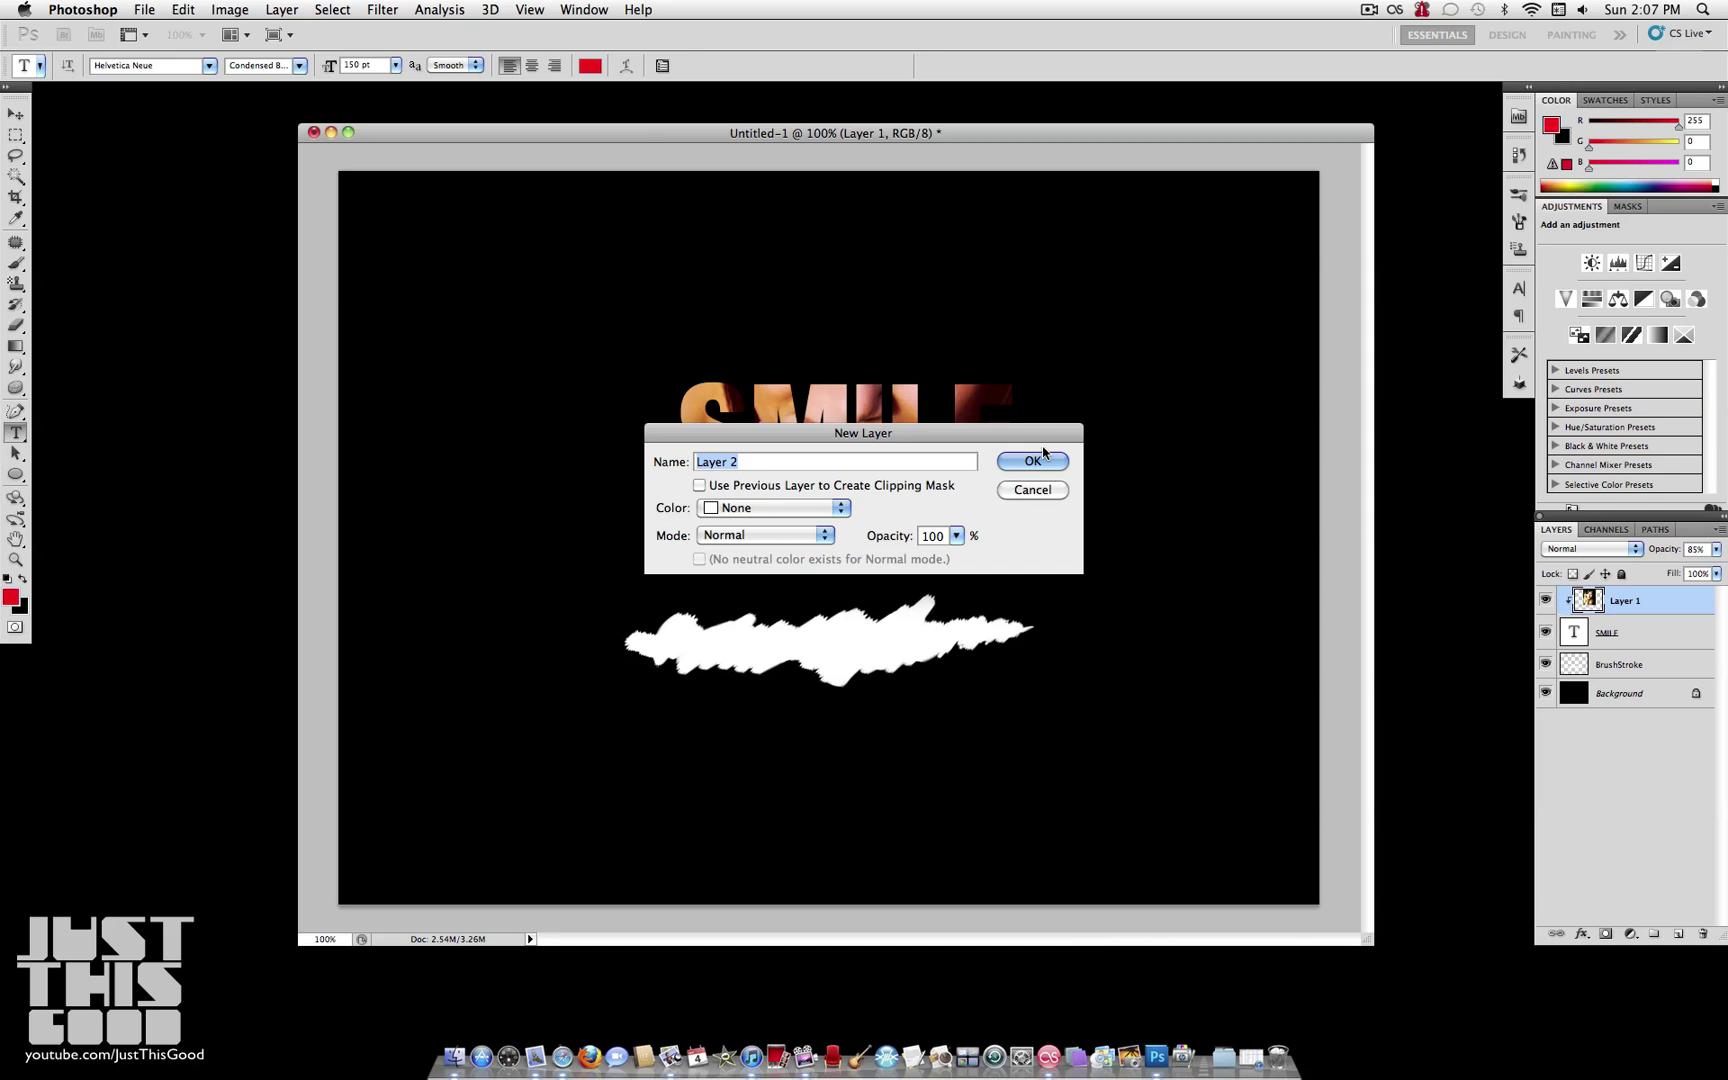
left_click(1040, 461)
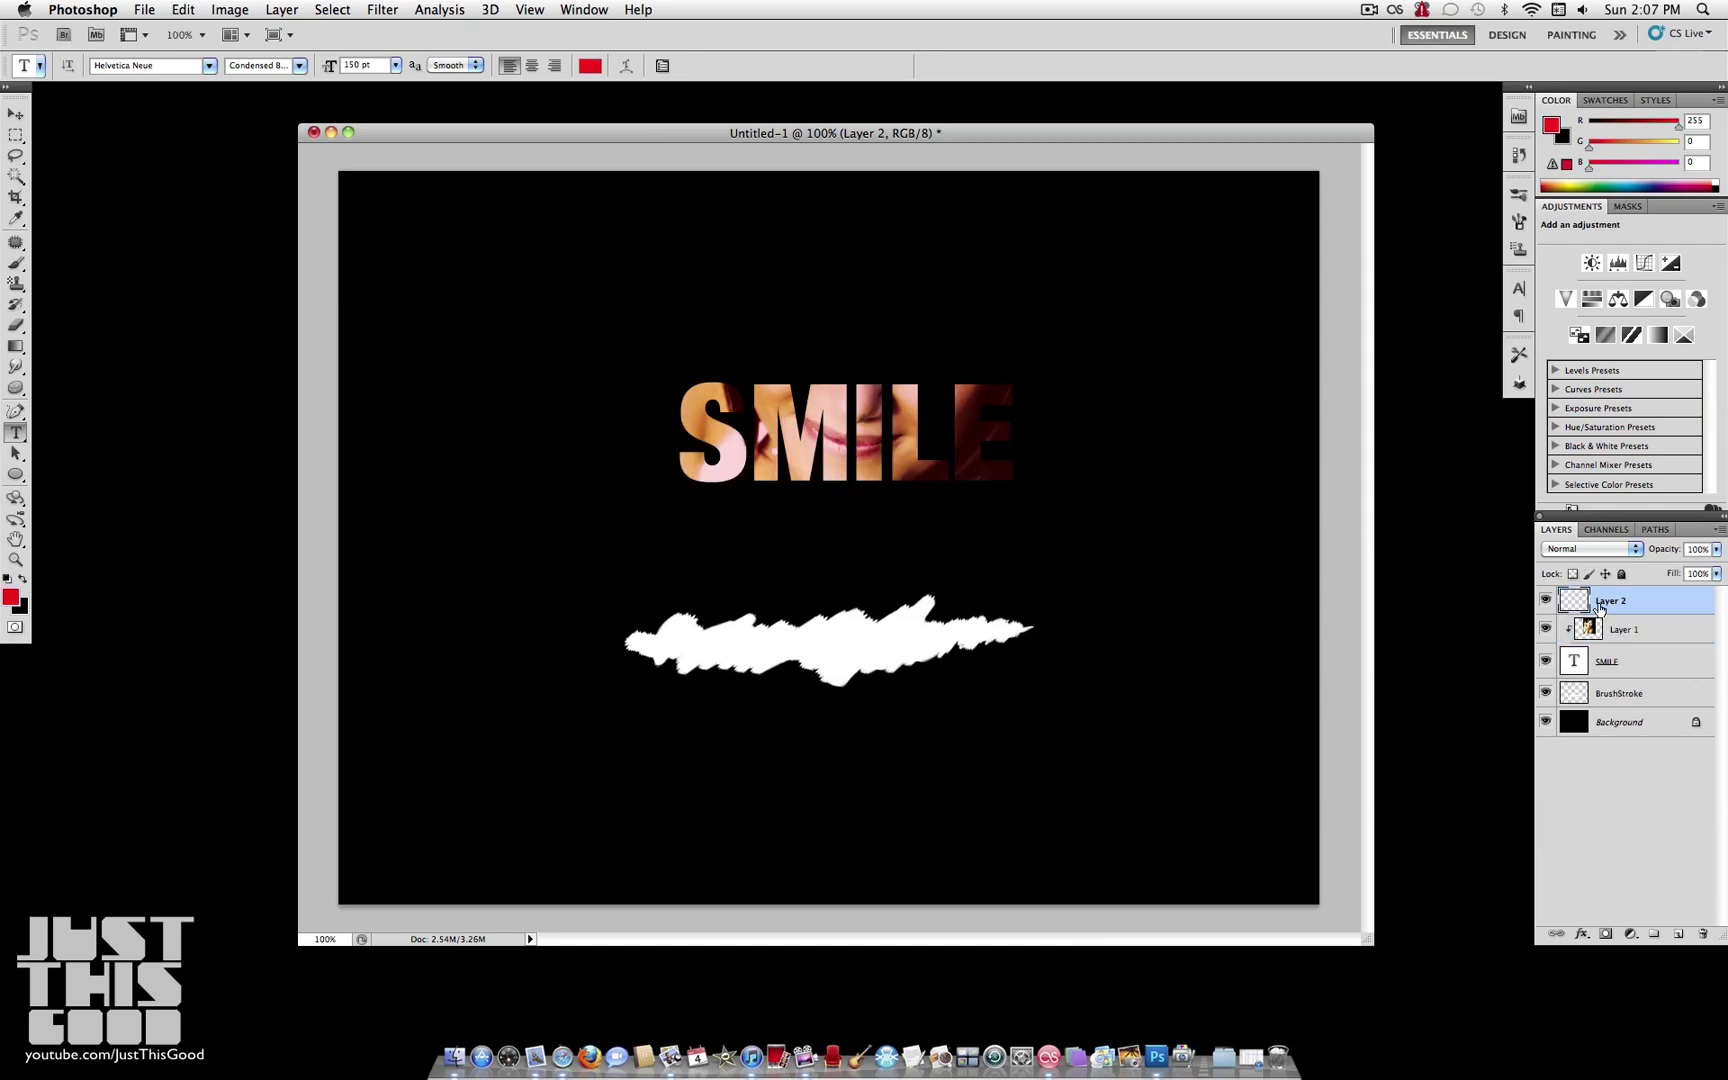
Step: Paint a red brush scribble across the SMILE text on Layer 2 and clip that layer to the text
left_click(12, 258)
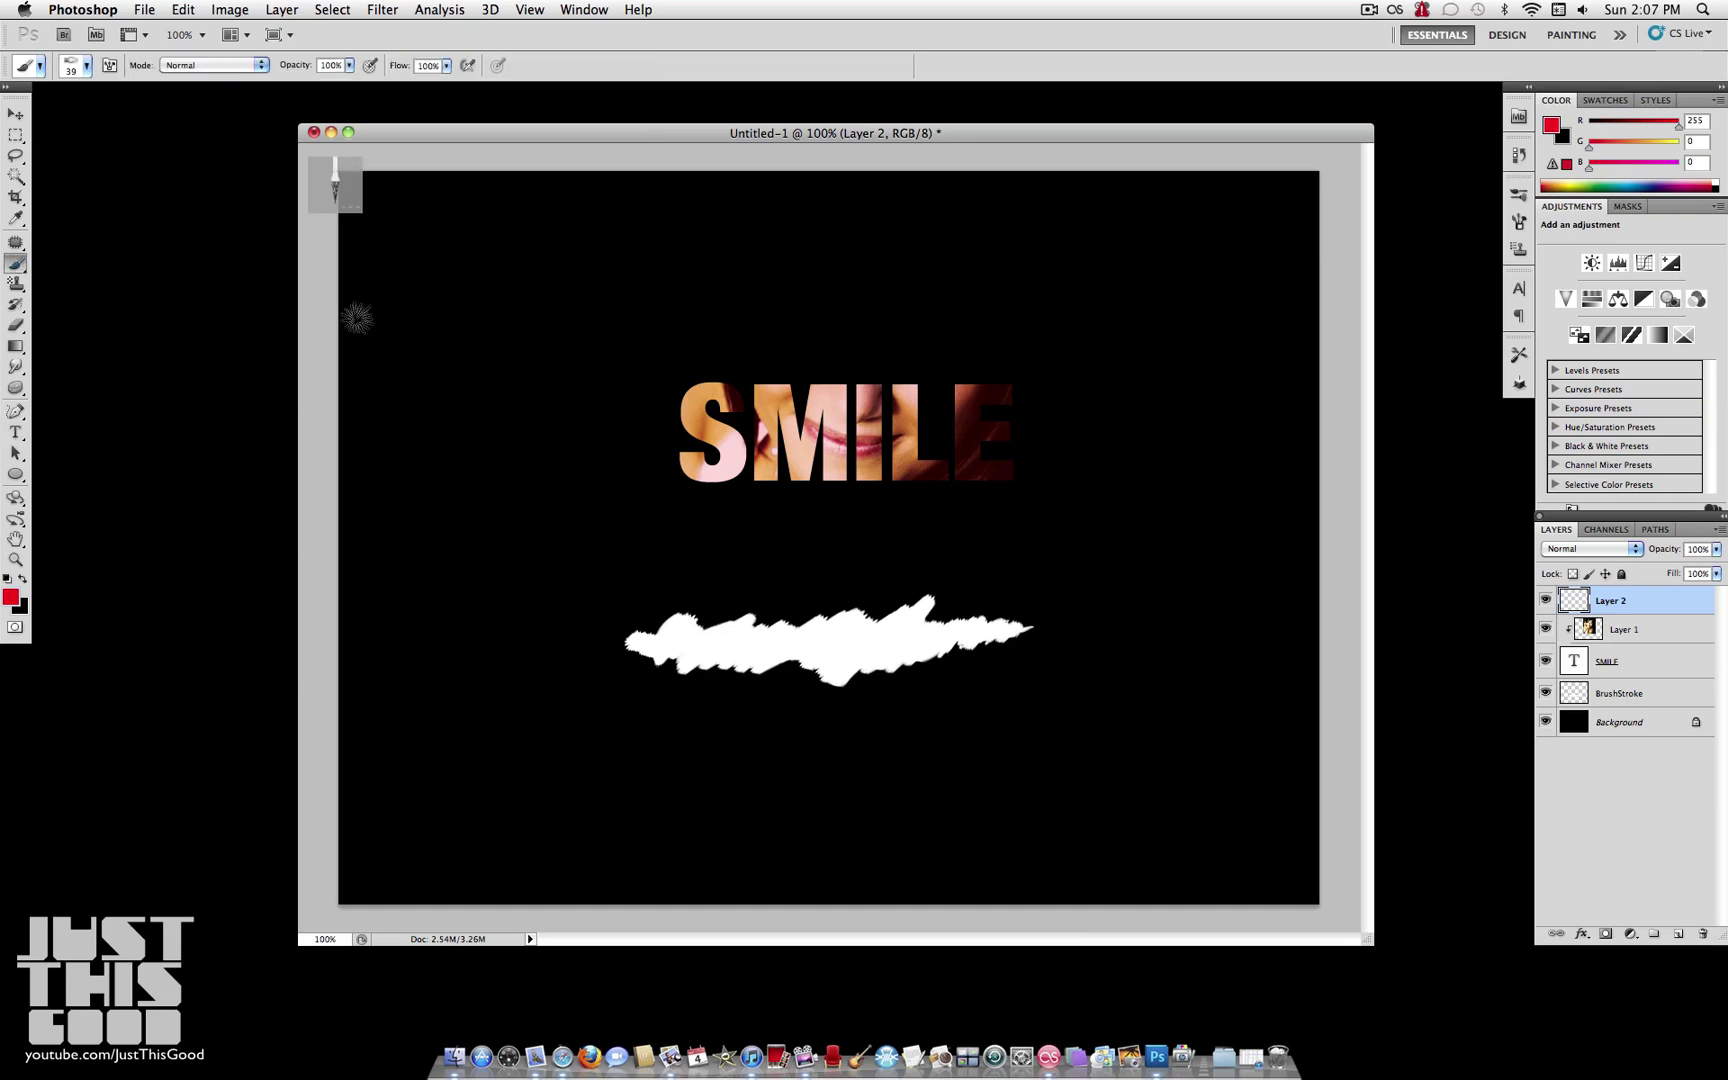
mouse_move(659, 394)
left_mouse_down()
mouse_move(709, 383)
mouse_move(714, 447)
mouse_move(797, 433)
mouse_move(888, 458)
mouse_move(997, 430)
left_mouse_up()
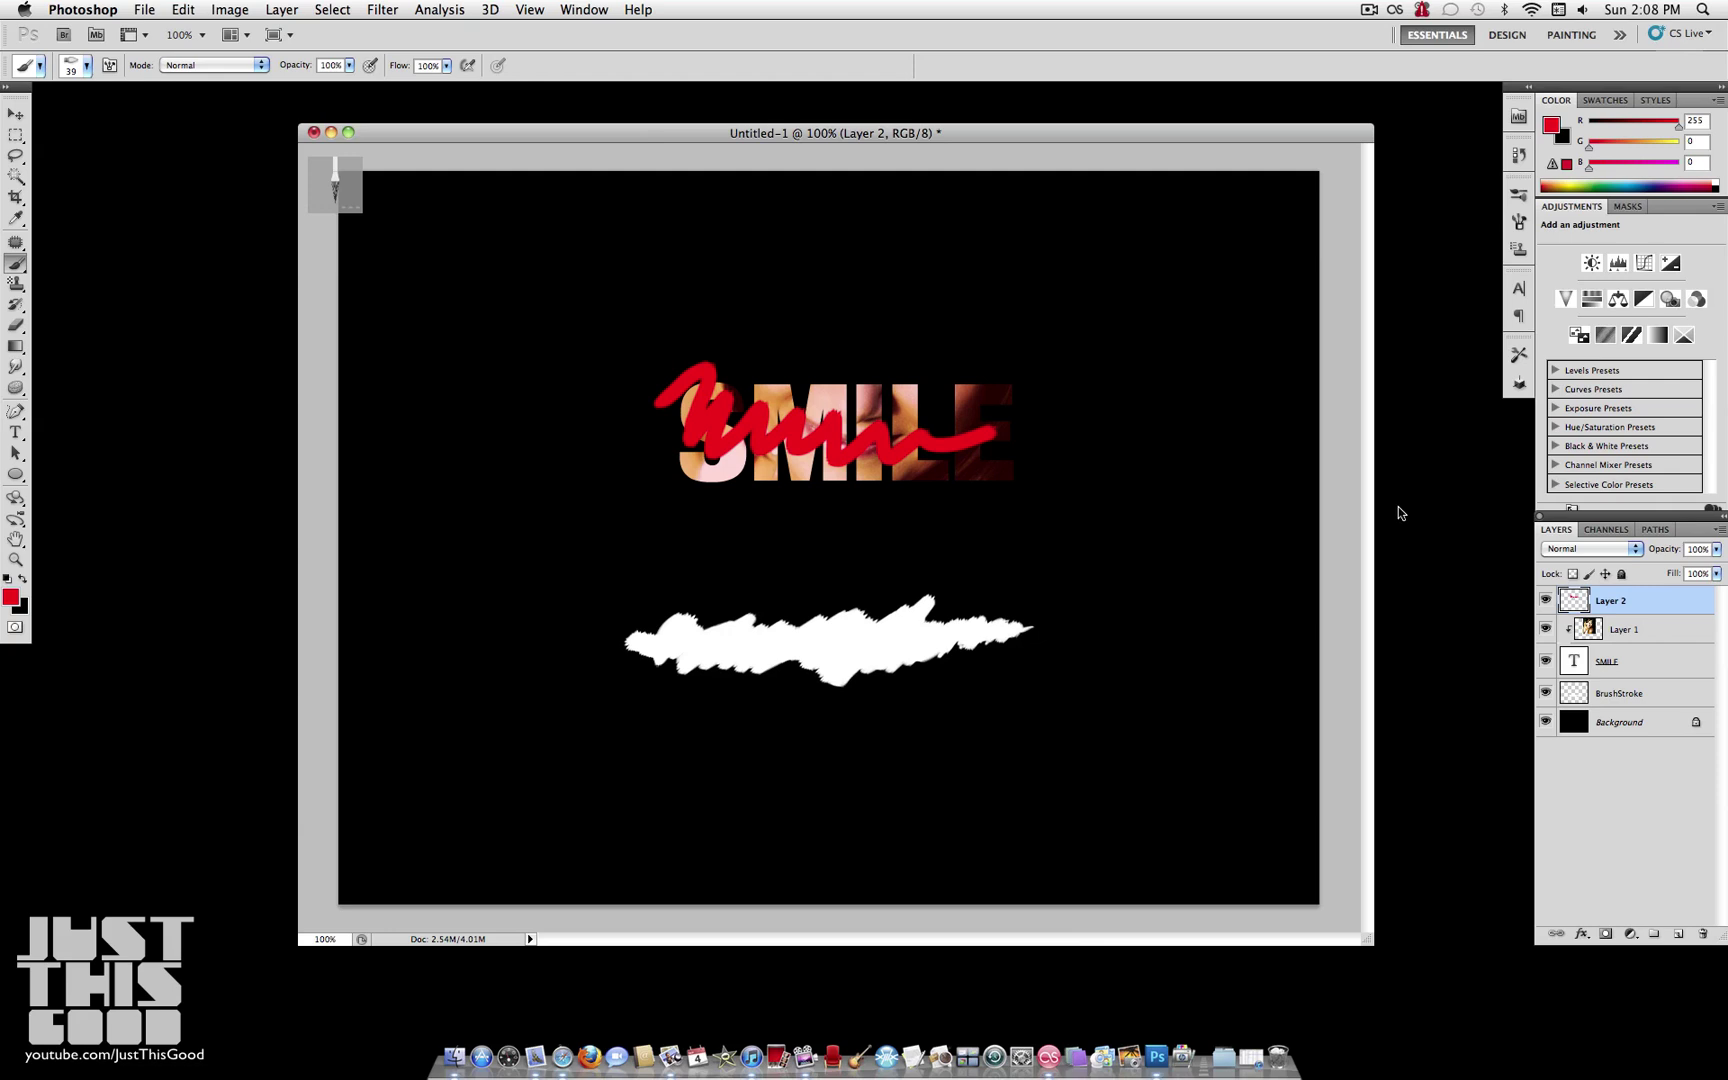
left_click(1607, 605, "alt")
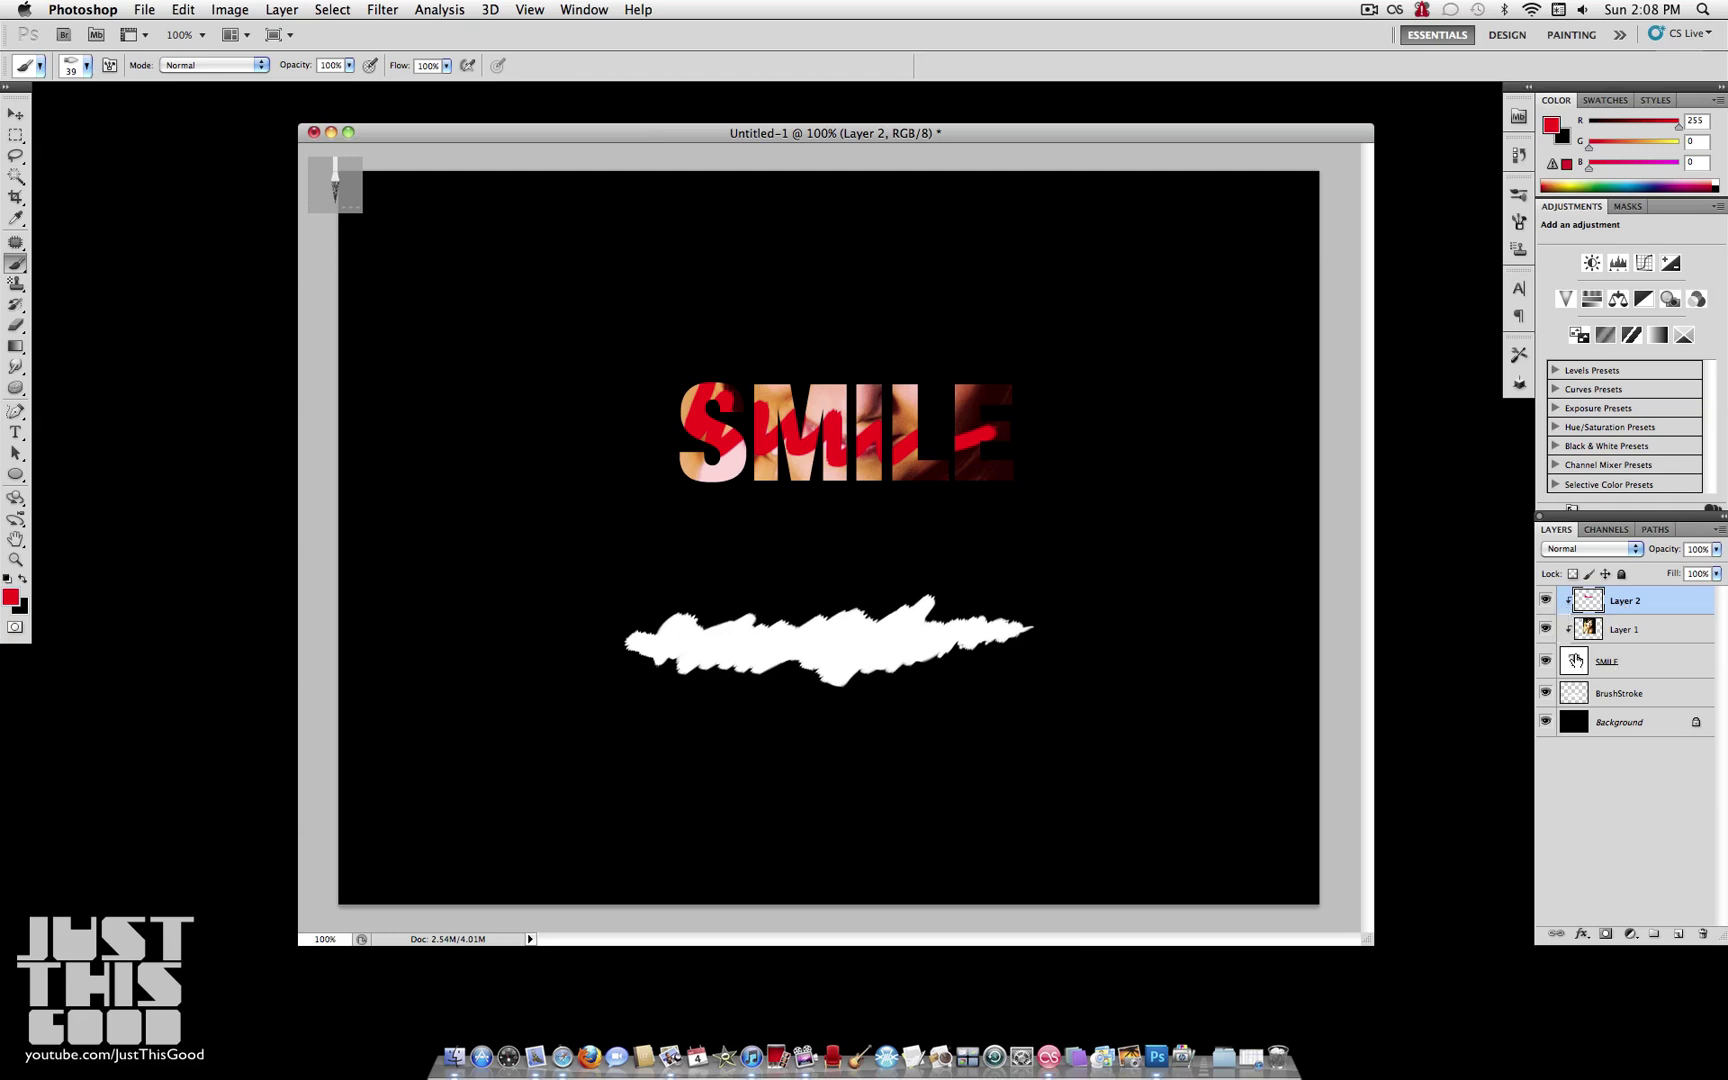
Step: Add another default layer, paint white brush strokes across the SMILE text on it, and clip it to the text
left_click(281, 10)
mouse_move(290, 31)
left_click(519, 38)
key("Return")
left_click(7, 578)
left_click(22, 578)
mouse_move(740, 488)
left_mouse_down()
mouse_move(772, 390)
mouse_move(1185, 350)
left_mouse_up()
key("super+alt+g")
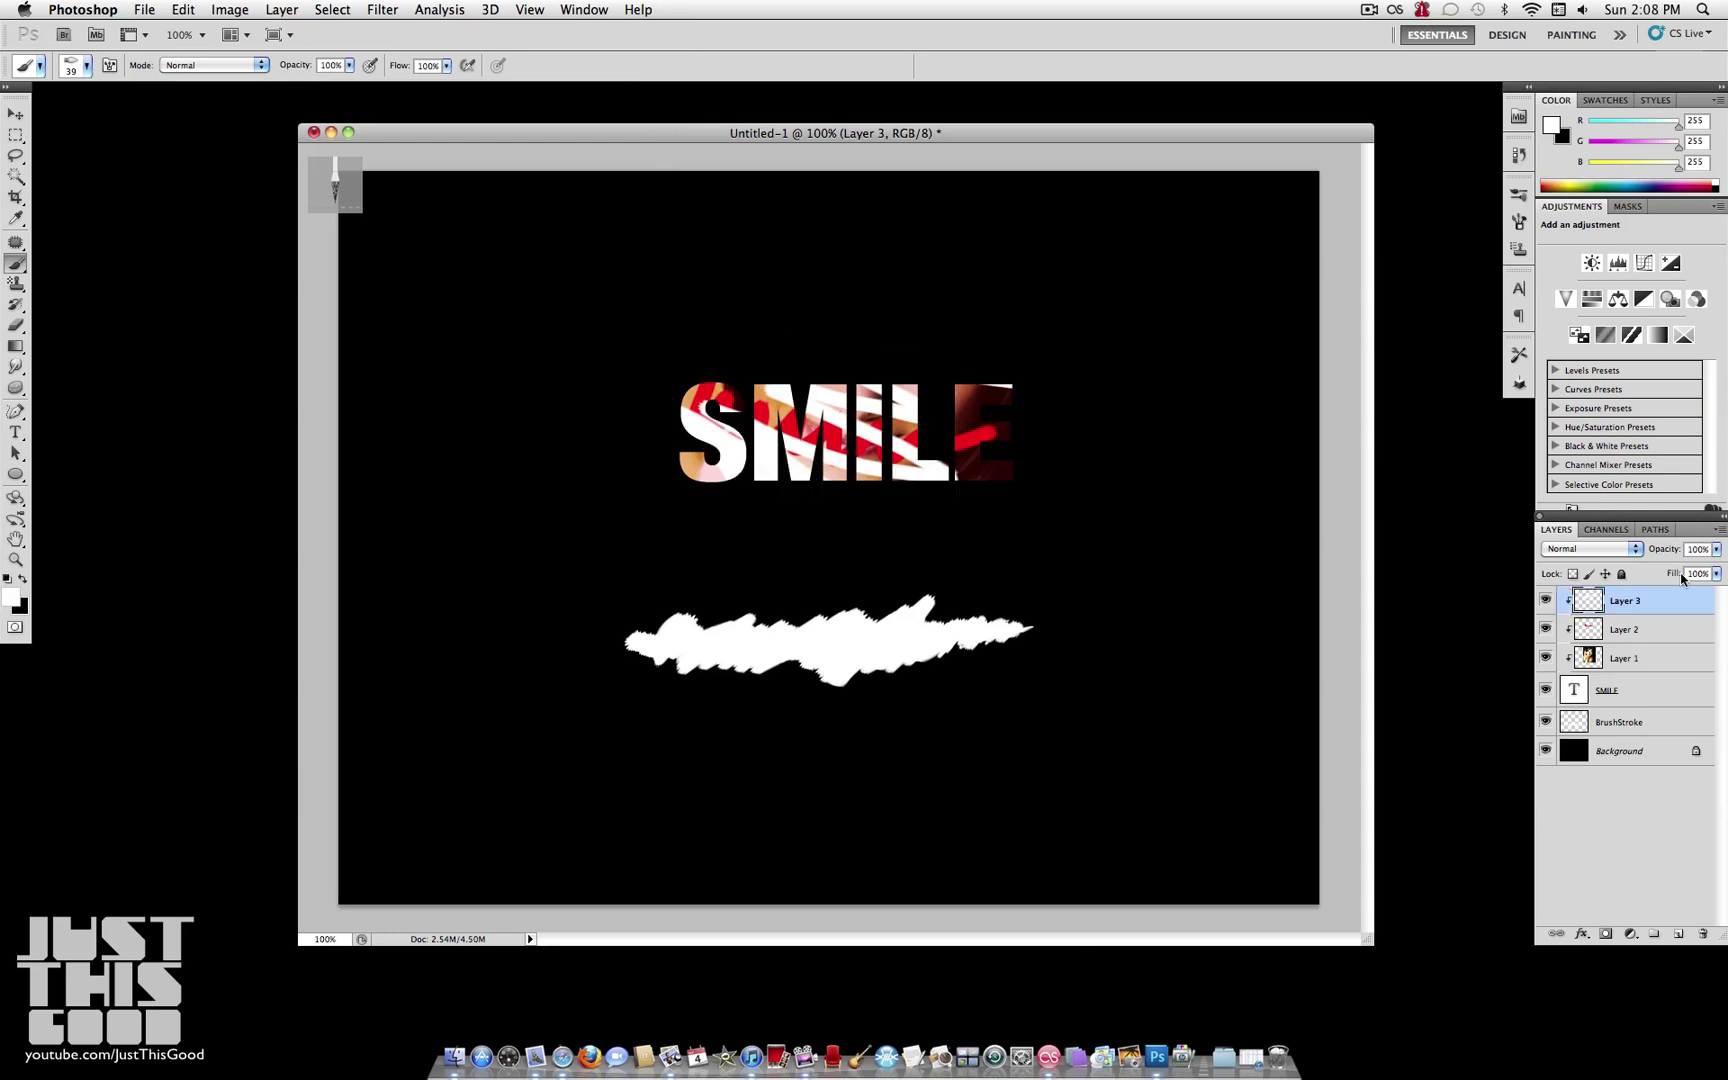
mouse_move(1046, 421)
left_mouse_down()
mouse_move(985, 448)
mouse_move(795, 445)
left_mouse_up()
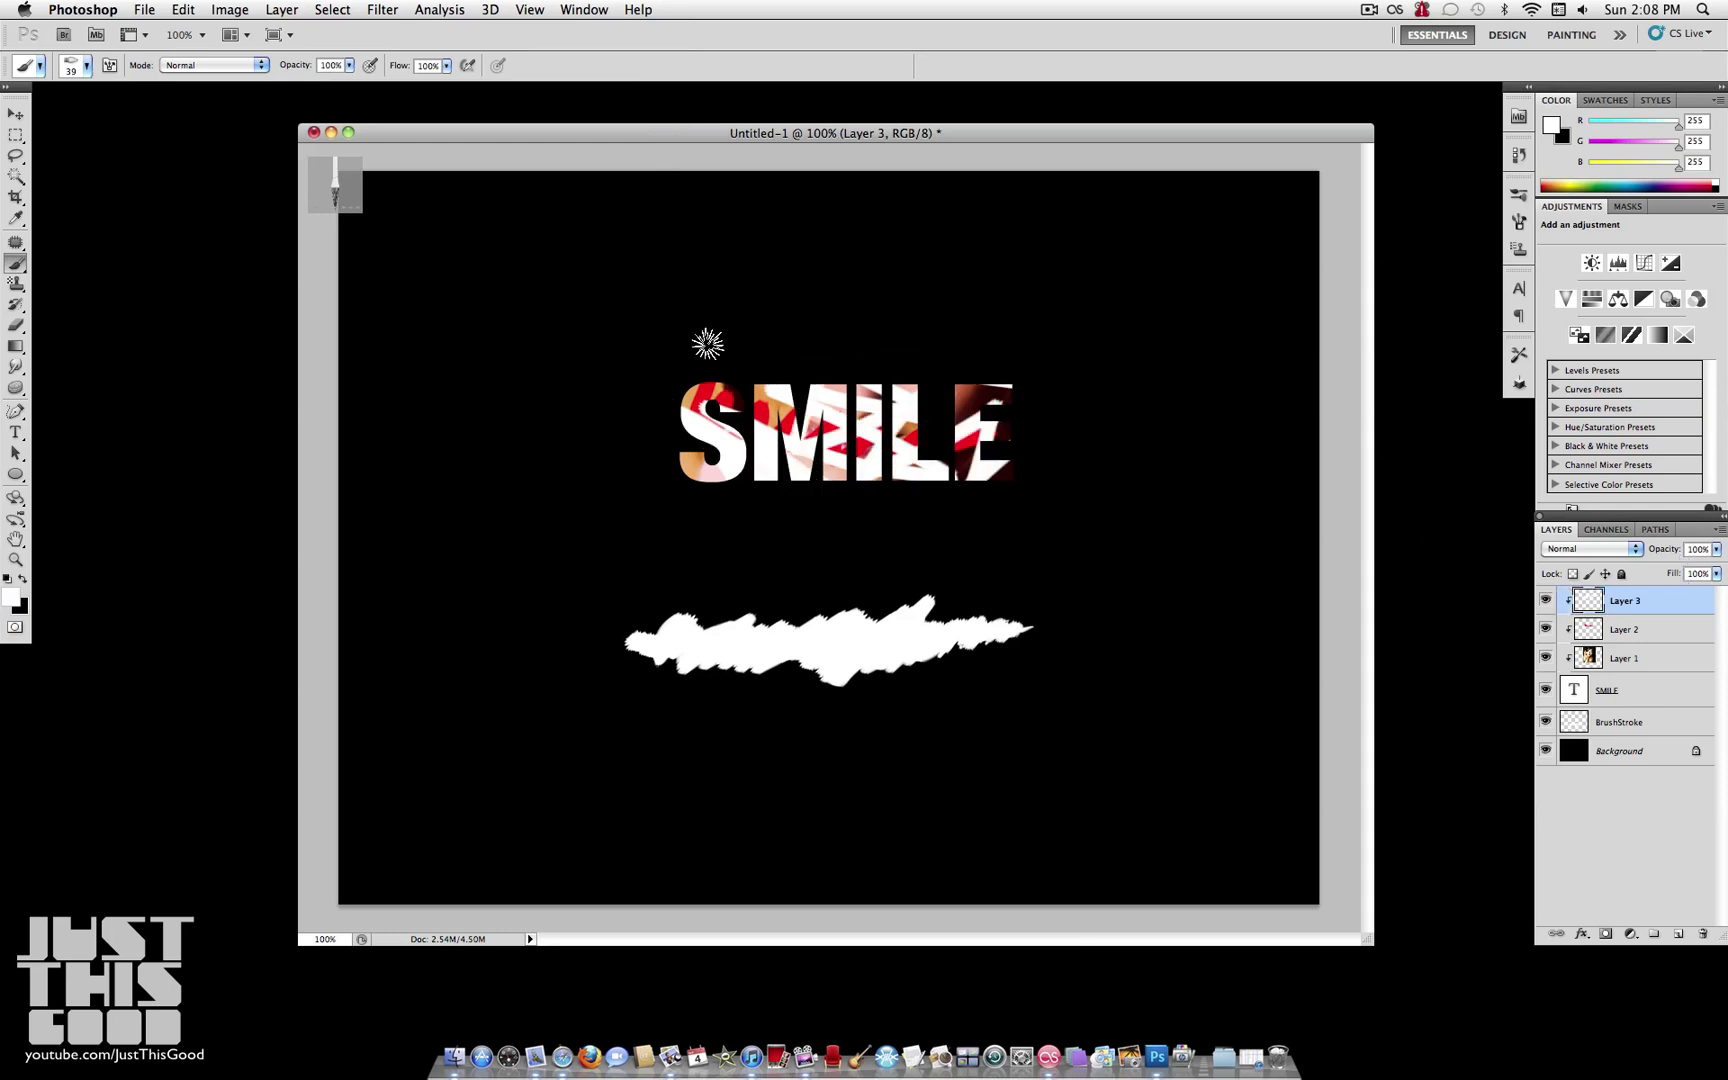
Step: Hide the white strokes on Layer 3 and set the blend mode of the red scribble's Layer 2 to Overlay
left_click(1546, 600)
left_click(1646, 629)
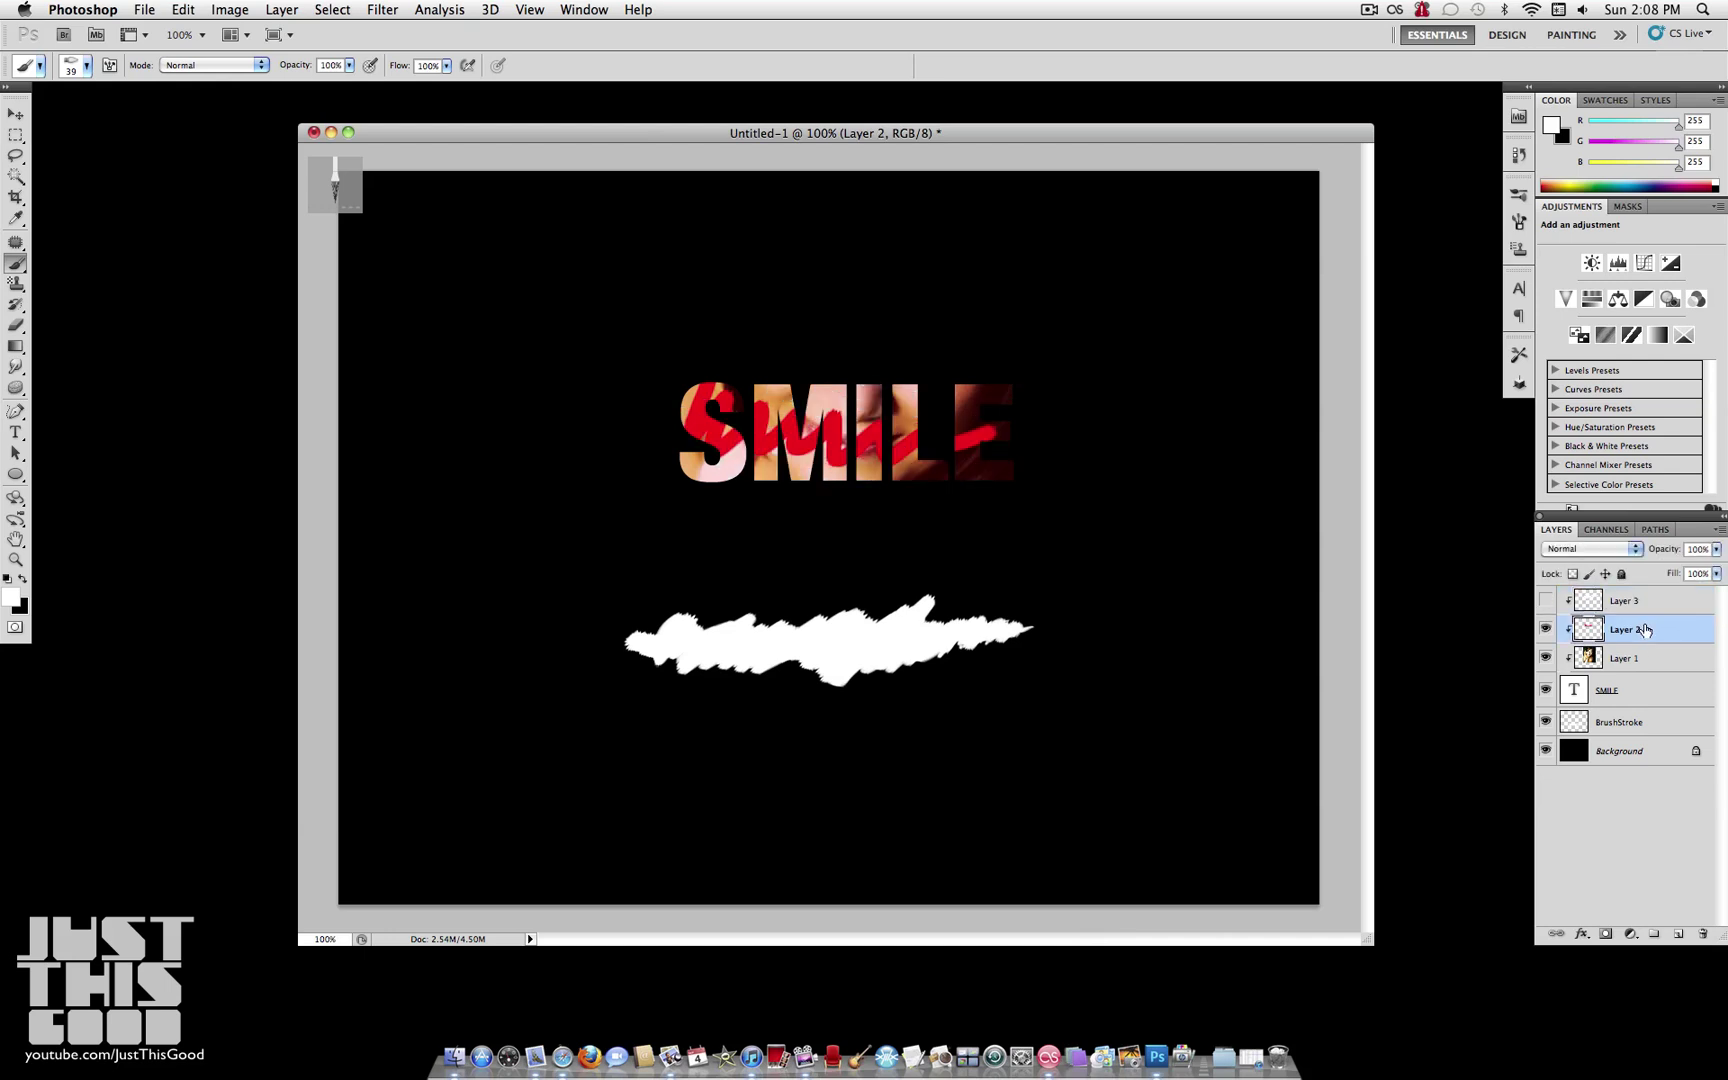
left_click(1556, 551)
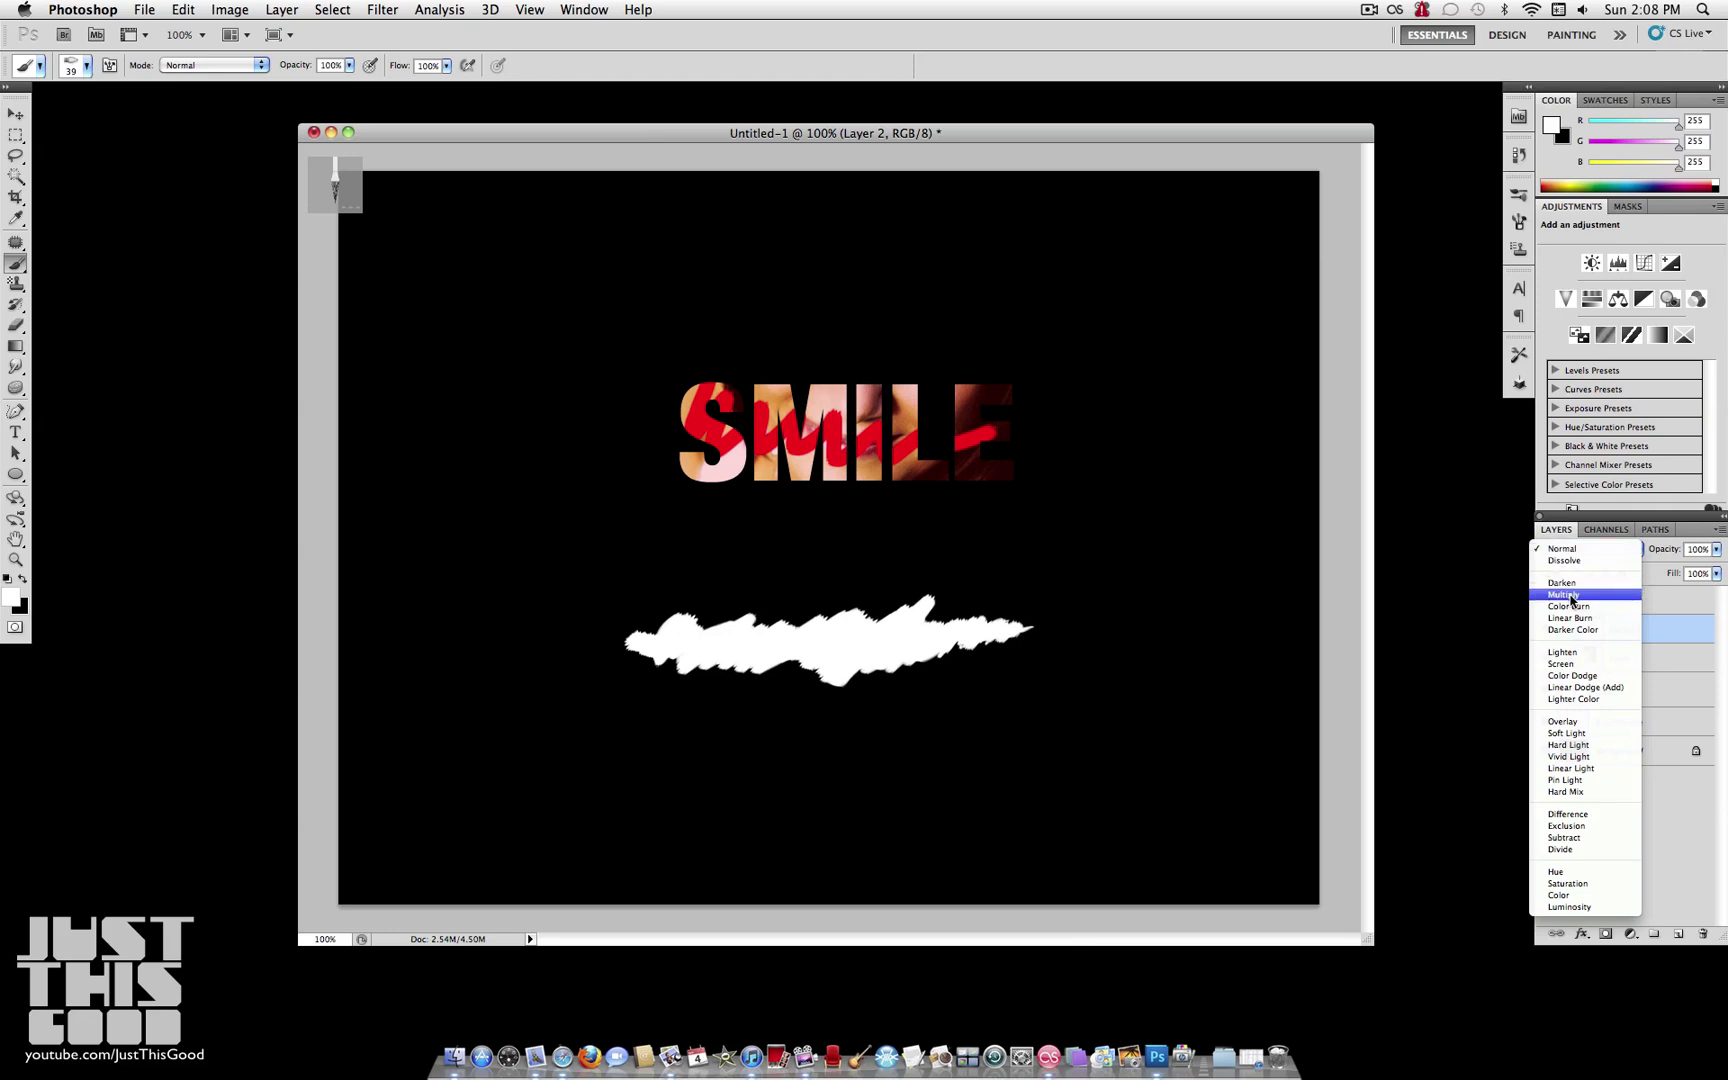
left_click(1566, 721)
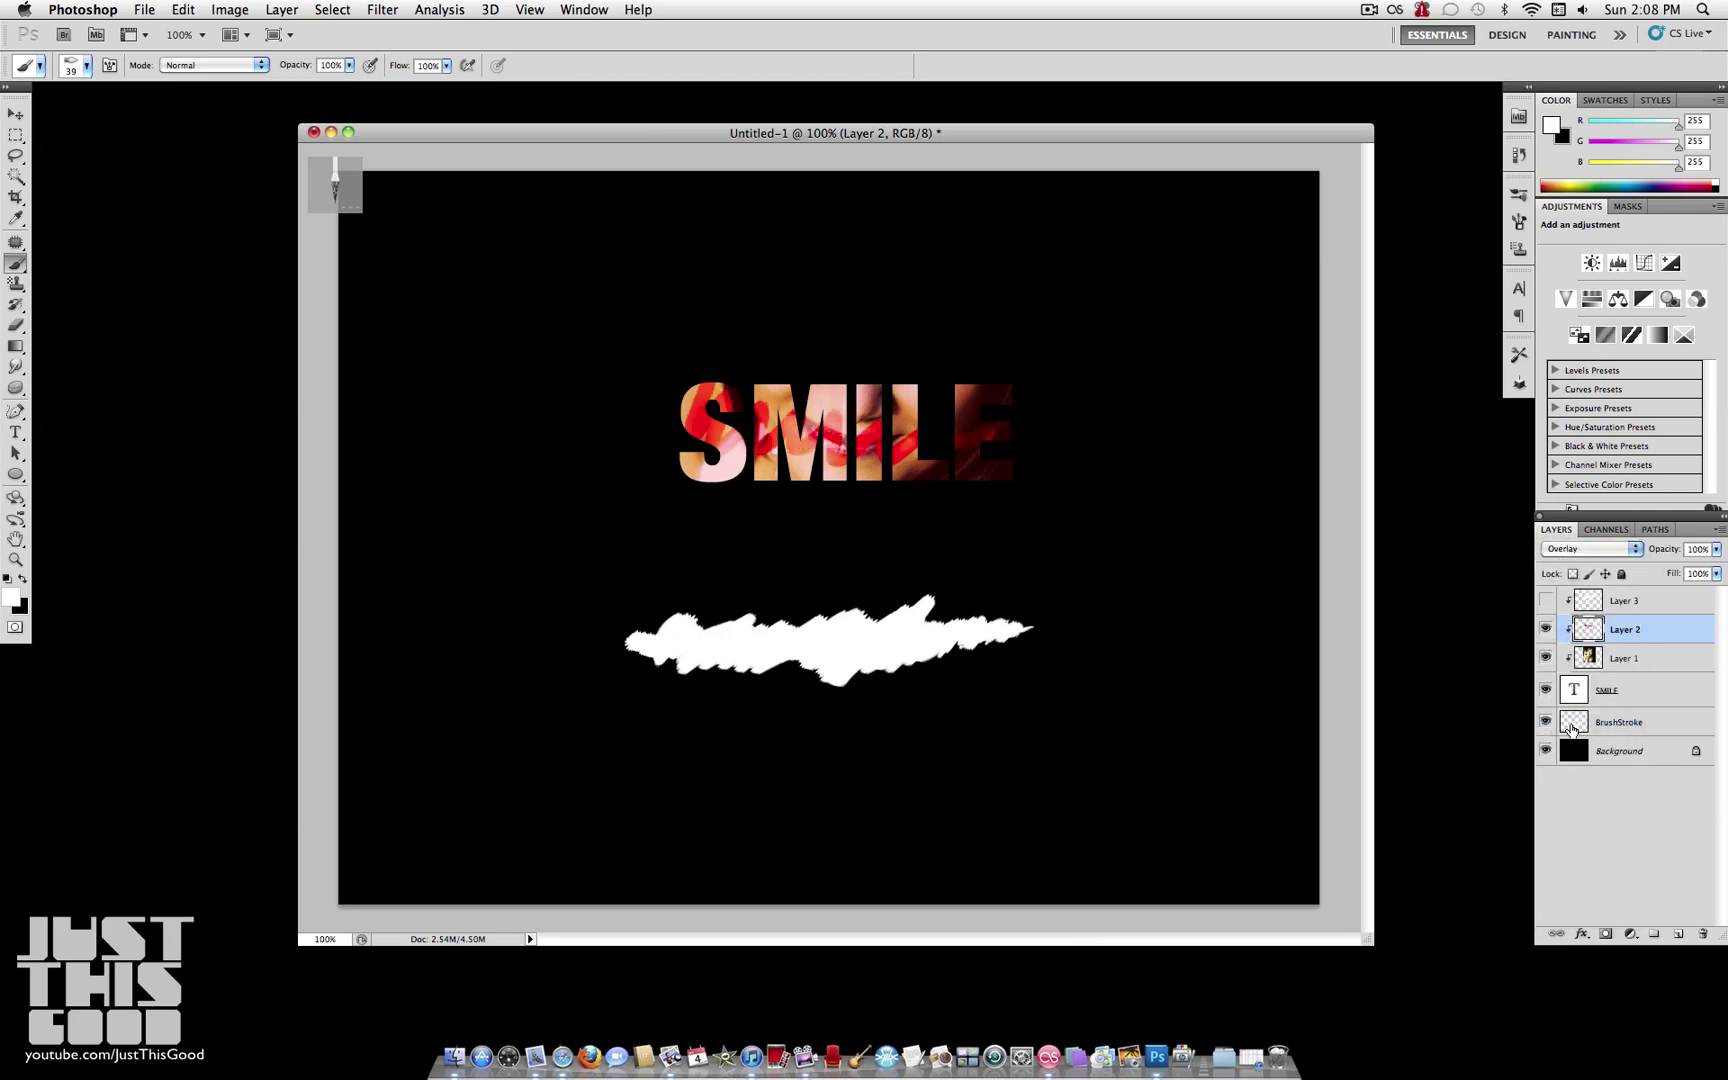
Step: Show the white strokes on Layer 3 again and set that layer's blend mode to Overlay
left_click(1546, 600)
left_click(1625, 600)
left_click(1590, 549)
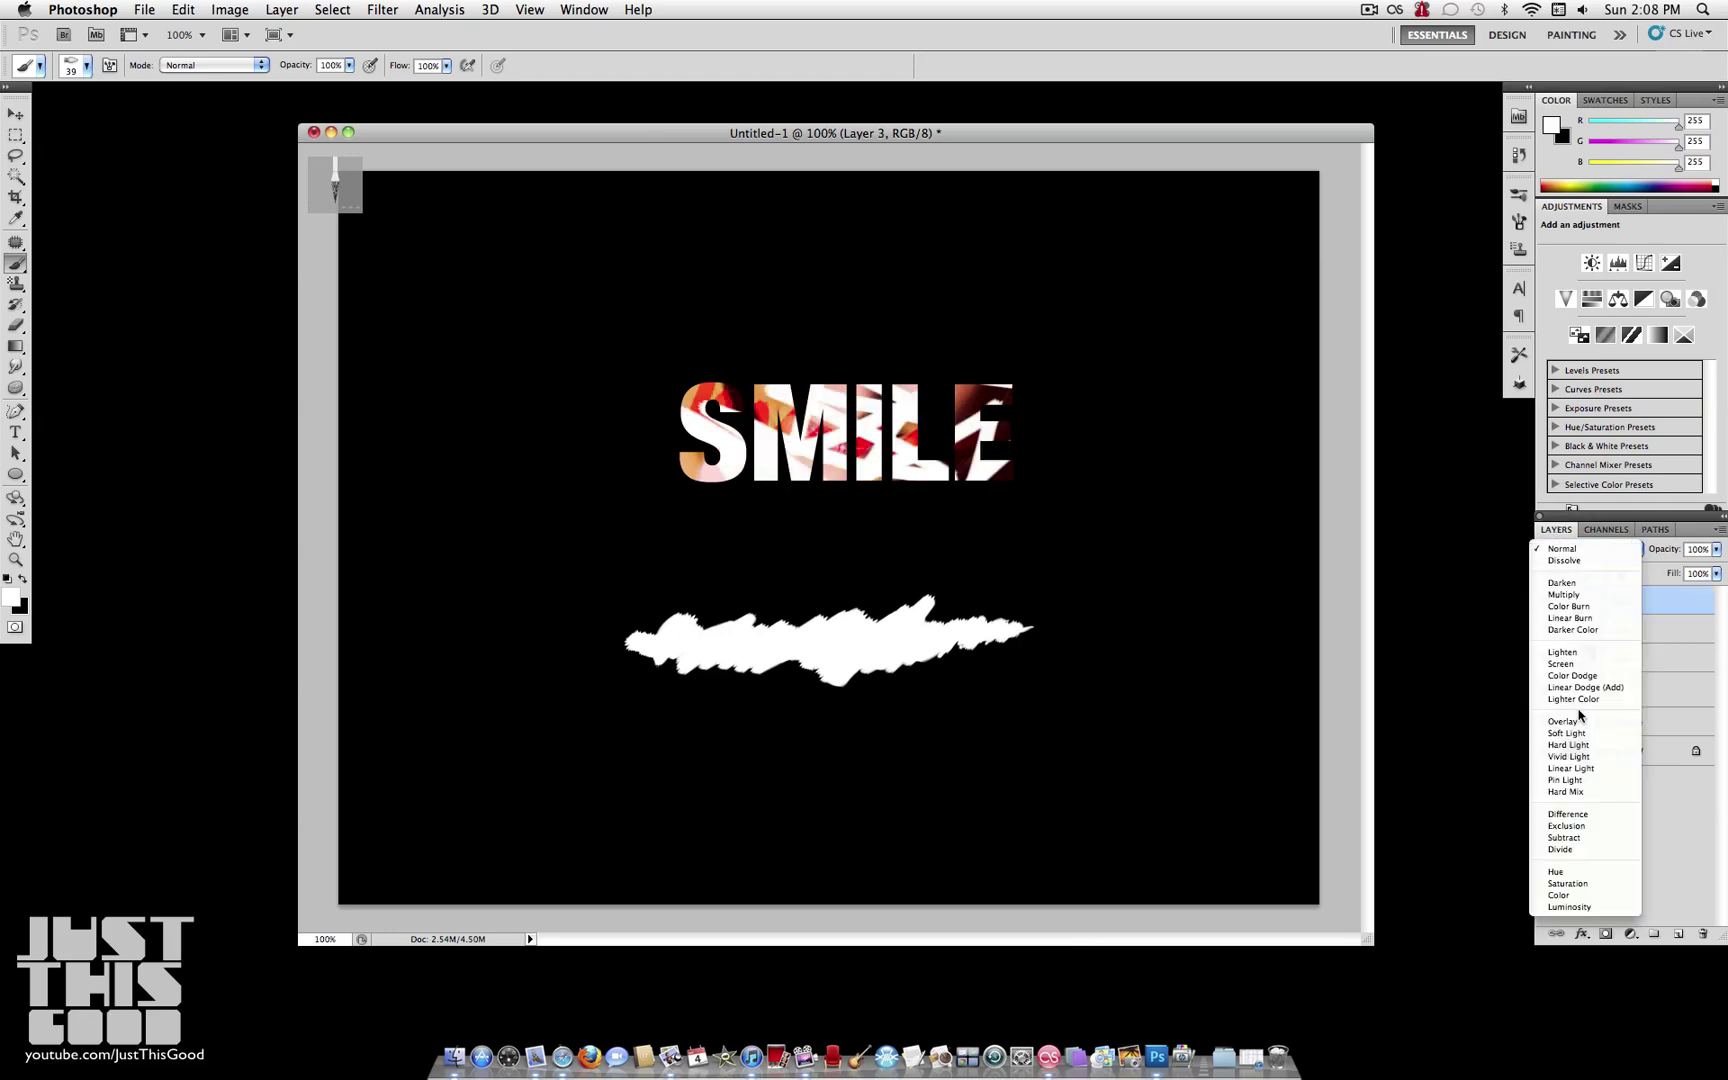
left_click(1577, 722)
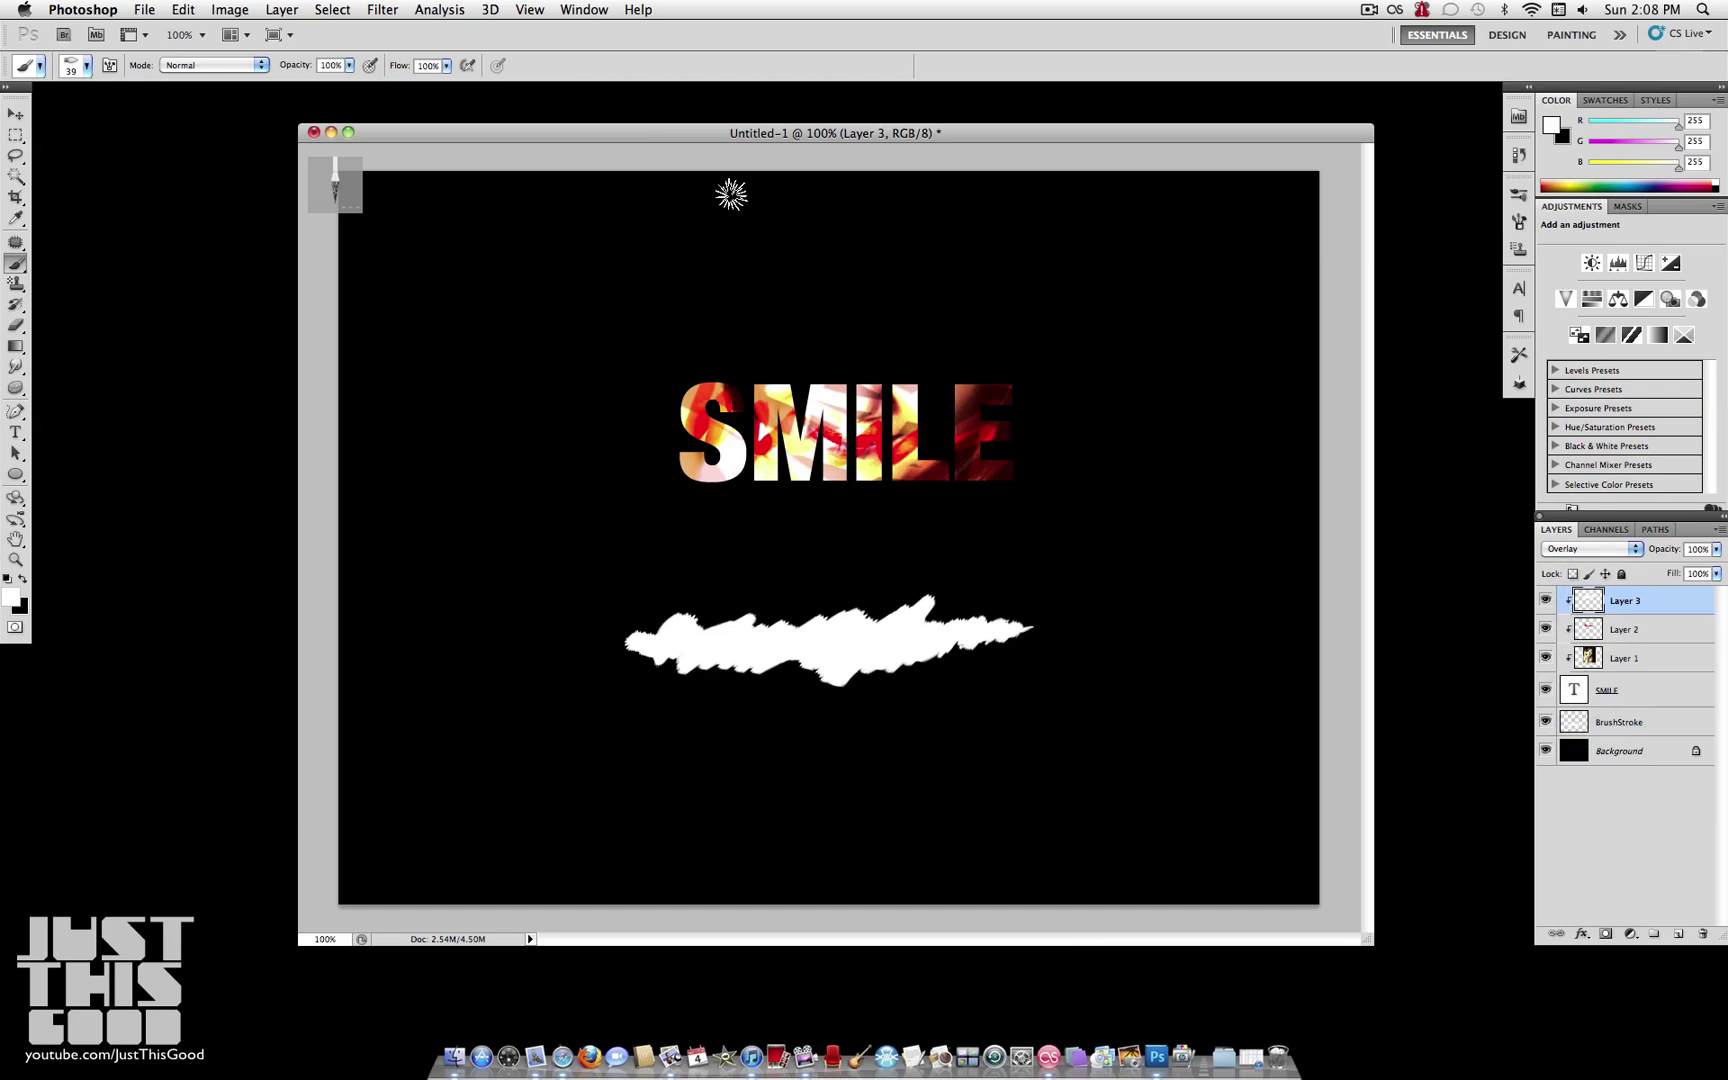
Step: Apply a Motion Blur at an 8° angle with a shortened distance to the white strokes on Layer 3
left_click(383, 9)
mouse_move(450, 205)
left_click(610, 305)
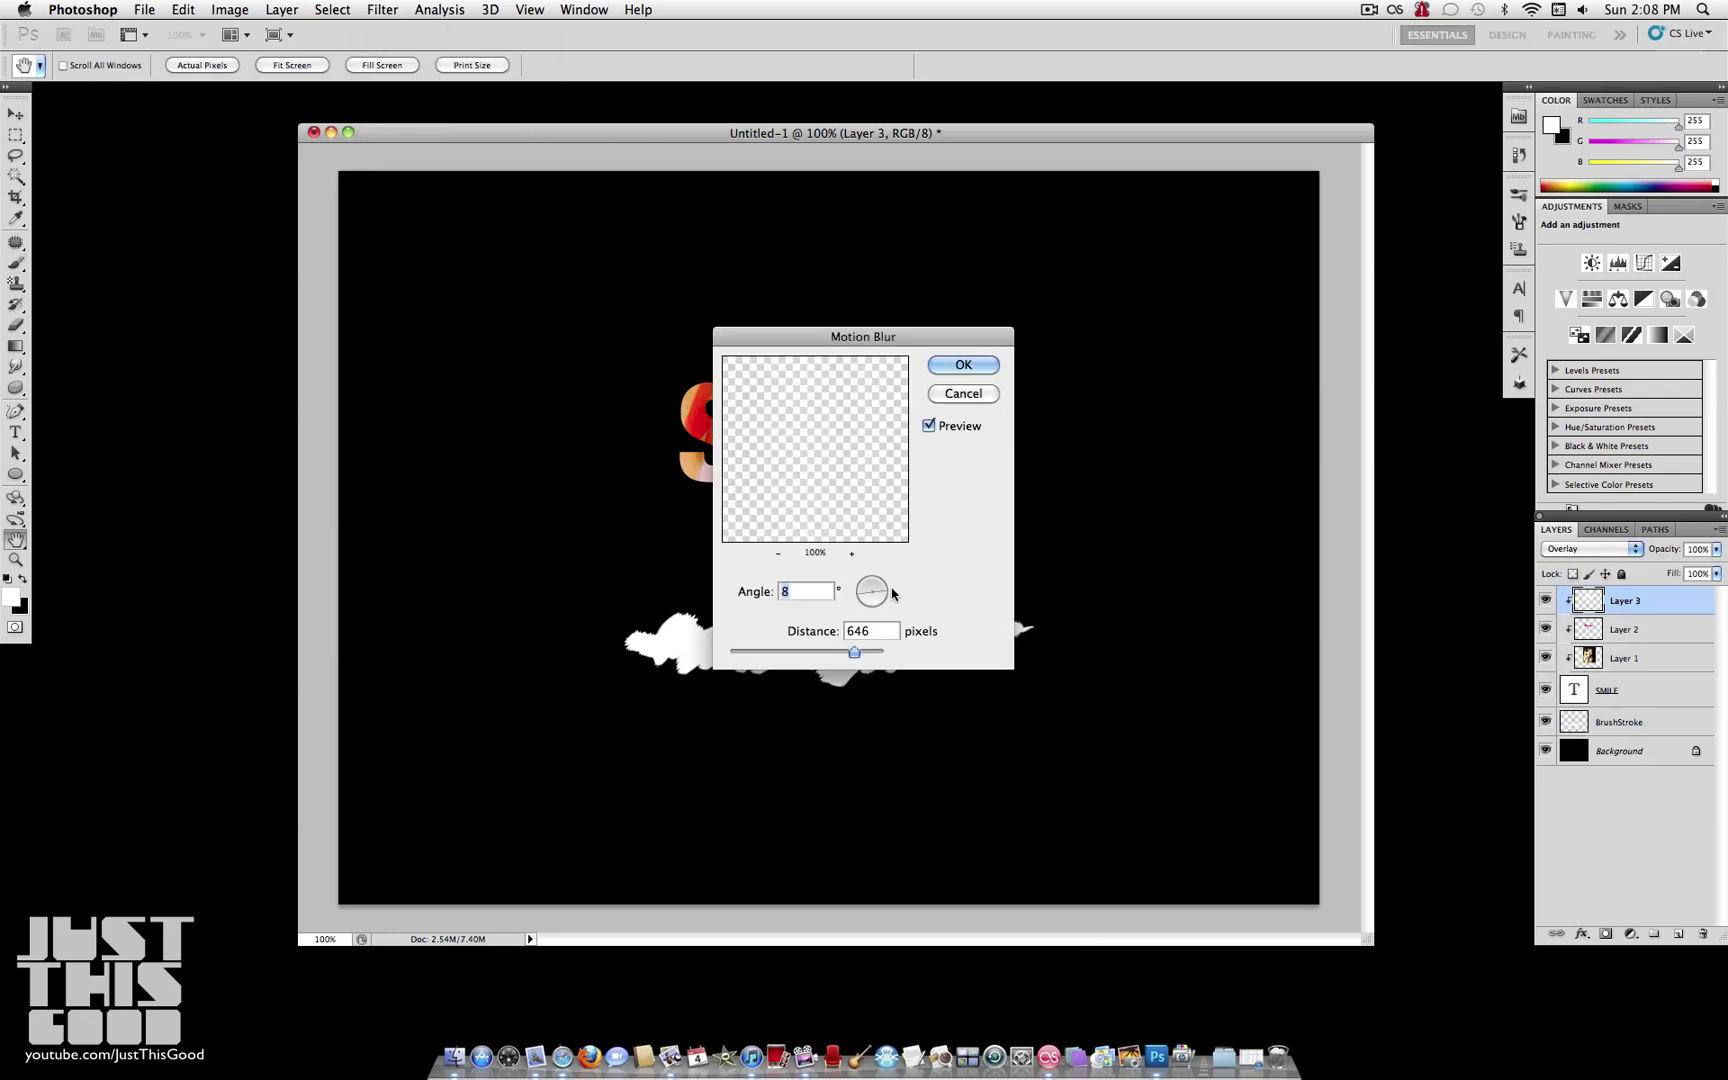
left_click_drag(854, 652, 812, 652)
left_click(963, 364)
Step: Try the Normal blend mode on Layer 3, hide the red scribble on Layer 2, and set Layer 3 to Soft Light
left_click(1590, 549)
left_click(1525, 380)
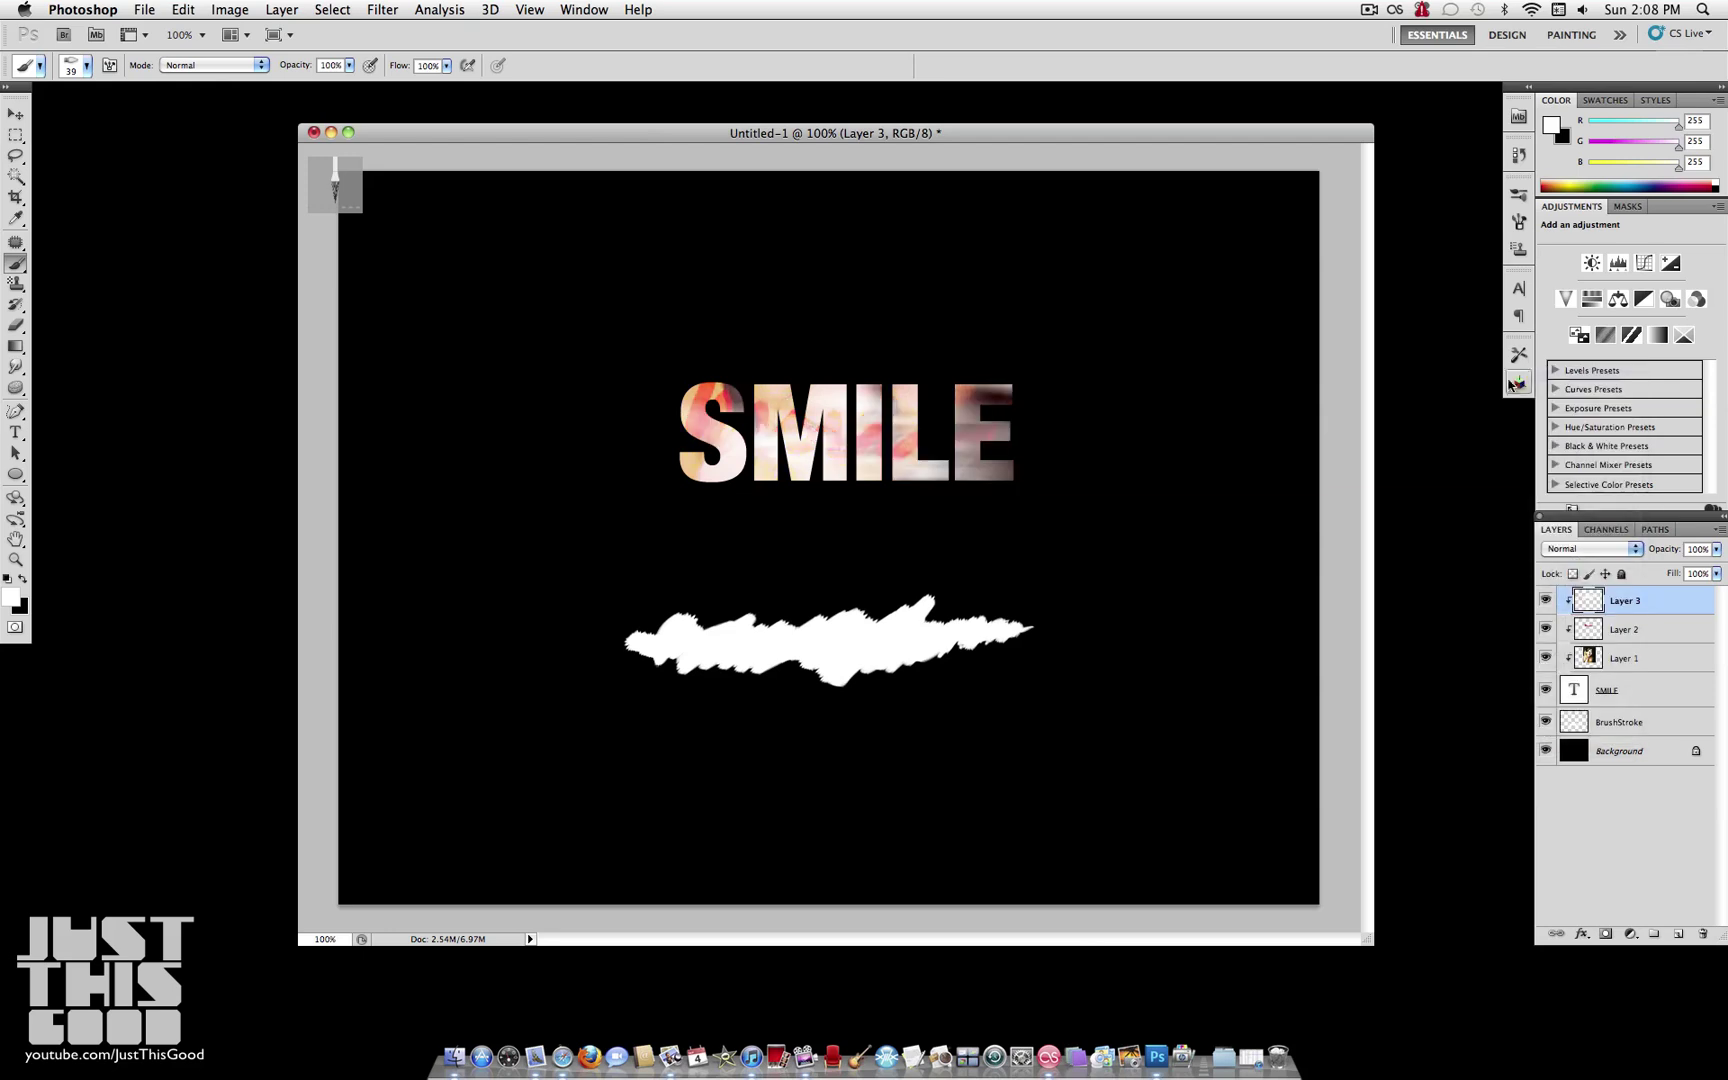
left_click(1546, 629)
left_click(1590, 549)
left_click(1583, 734)
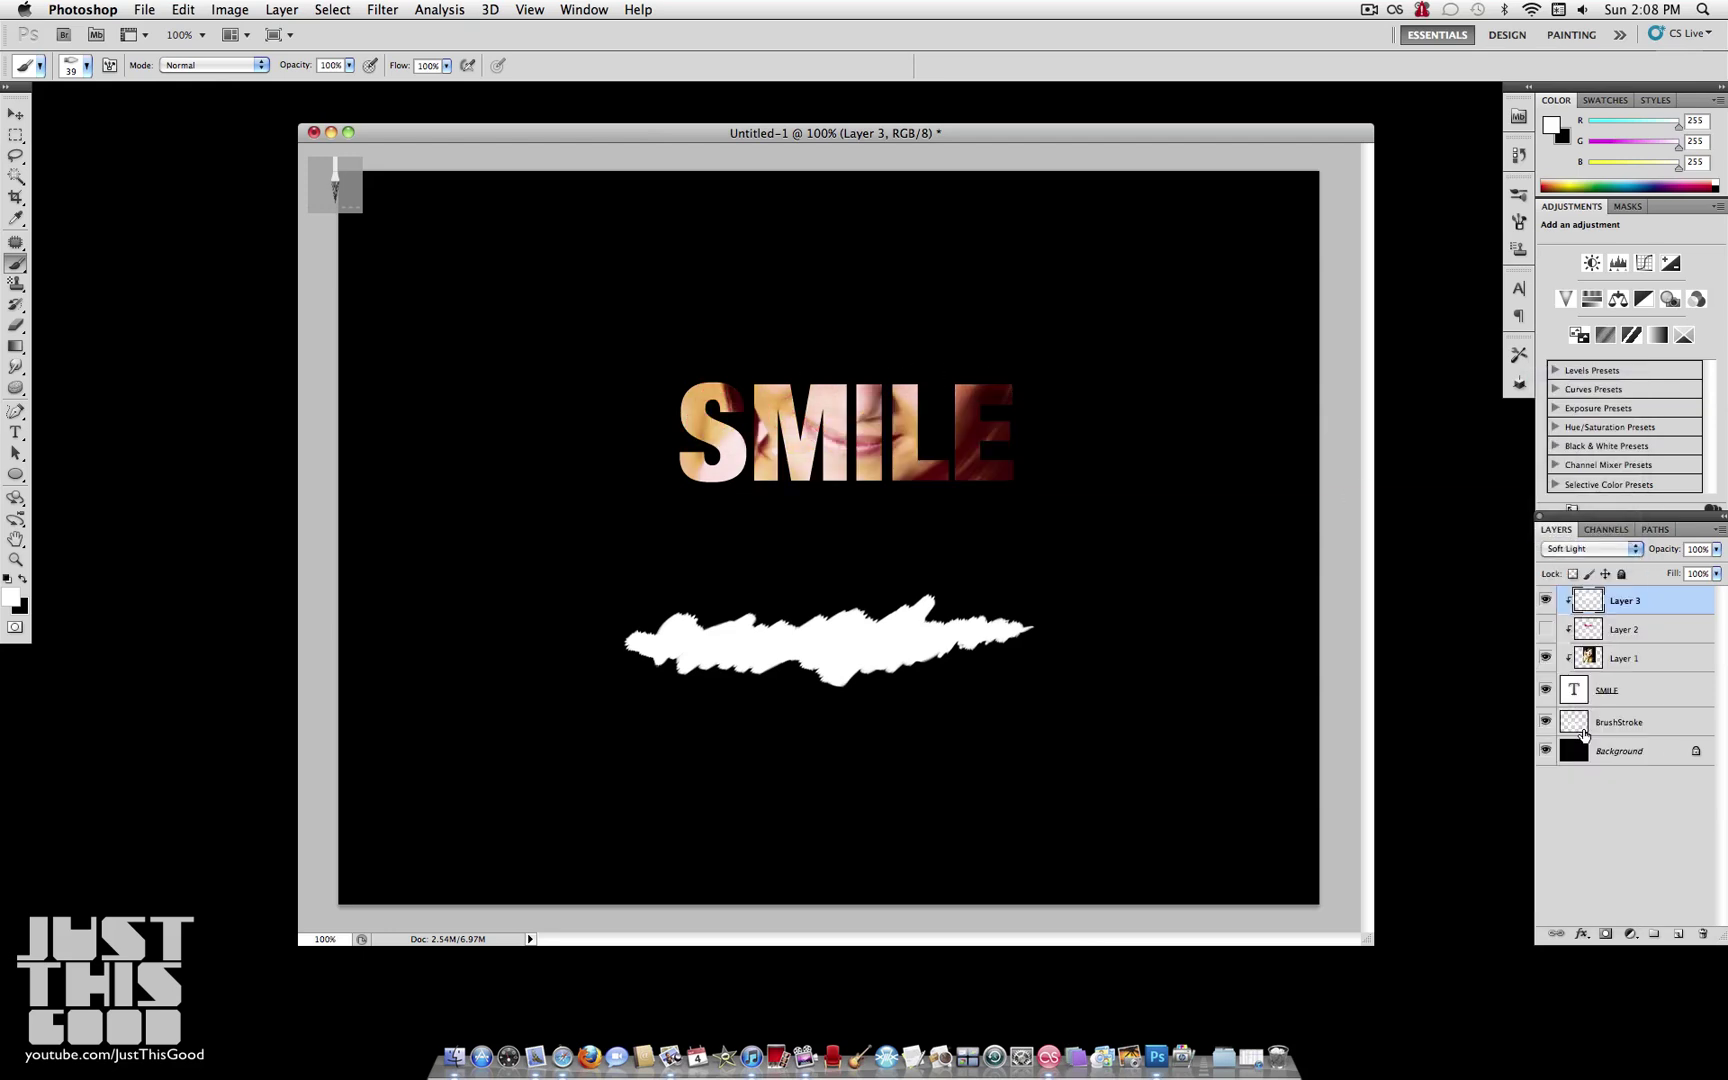
Step: Hide Layer 3, duplicate the Layer 1 photo, and place the copy directly above the BrushStroke layer
left_click(1546, 600)
left_click(1617, 655)
key("ctrl+j")
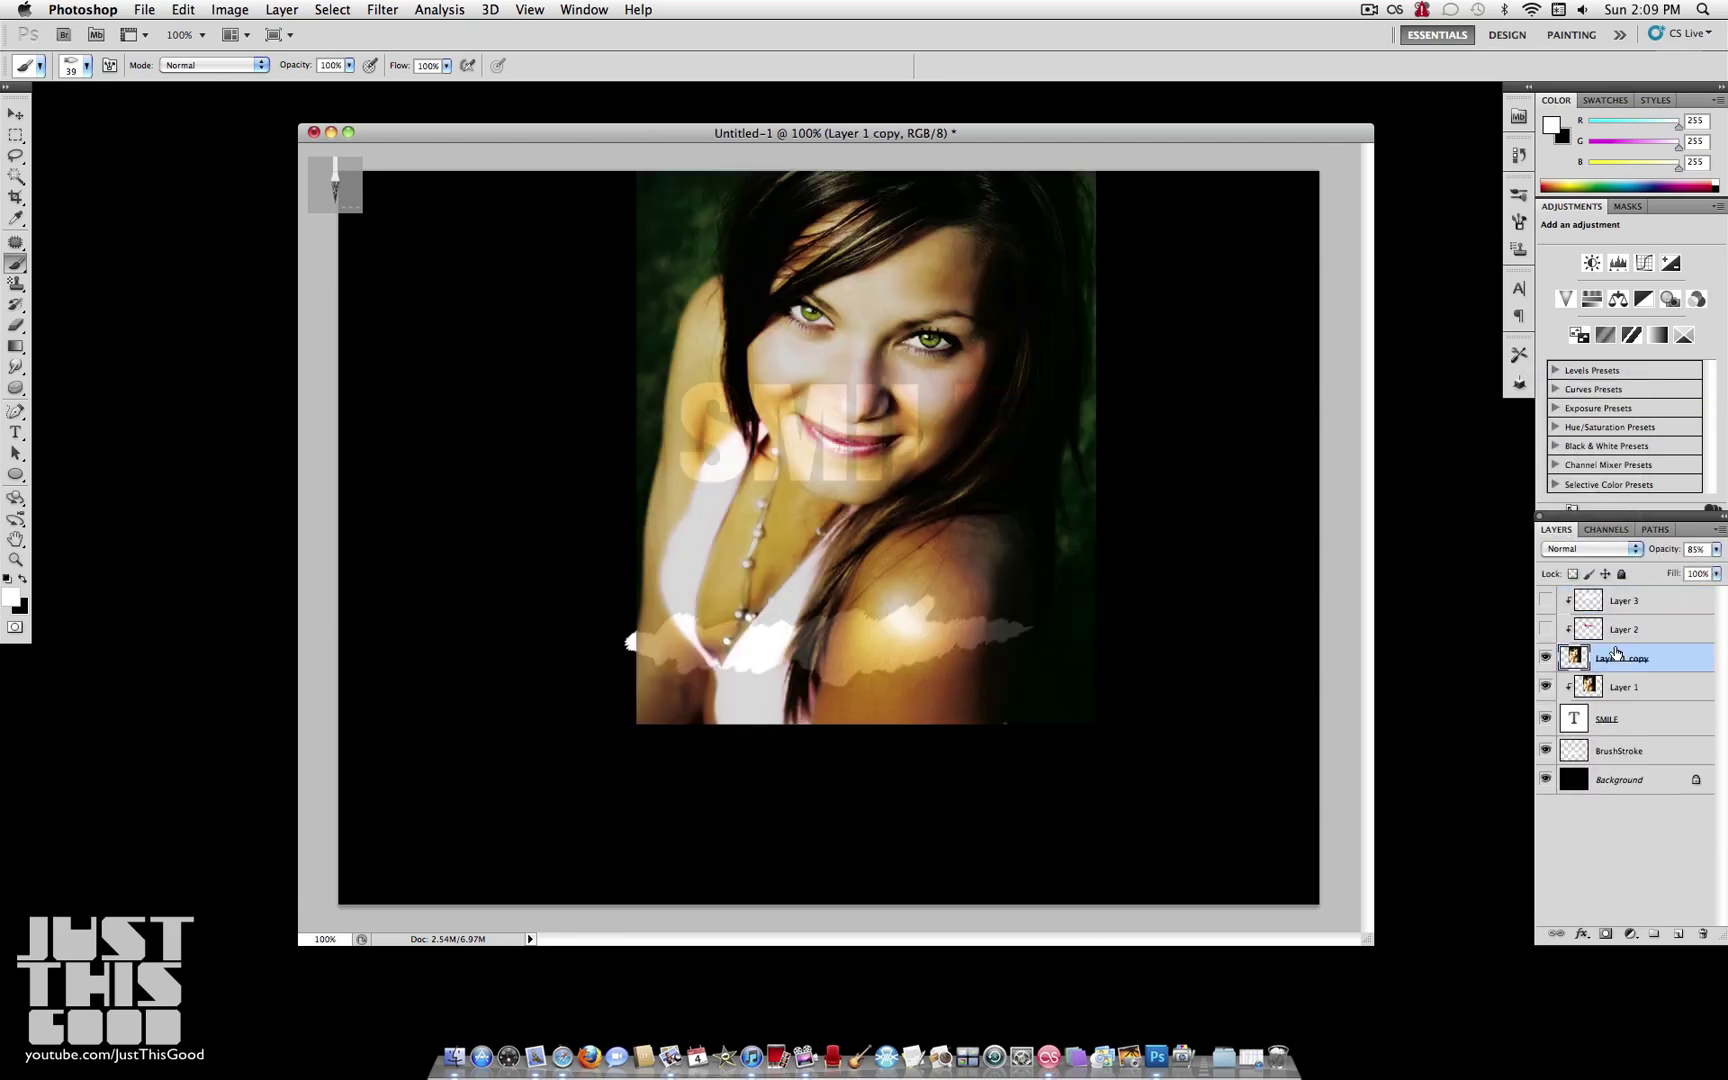
left_click_drag(1616, 657, 1618, 738)
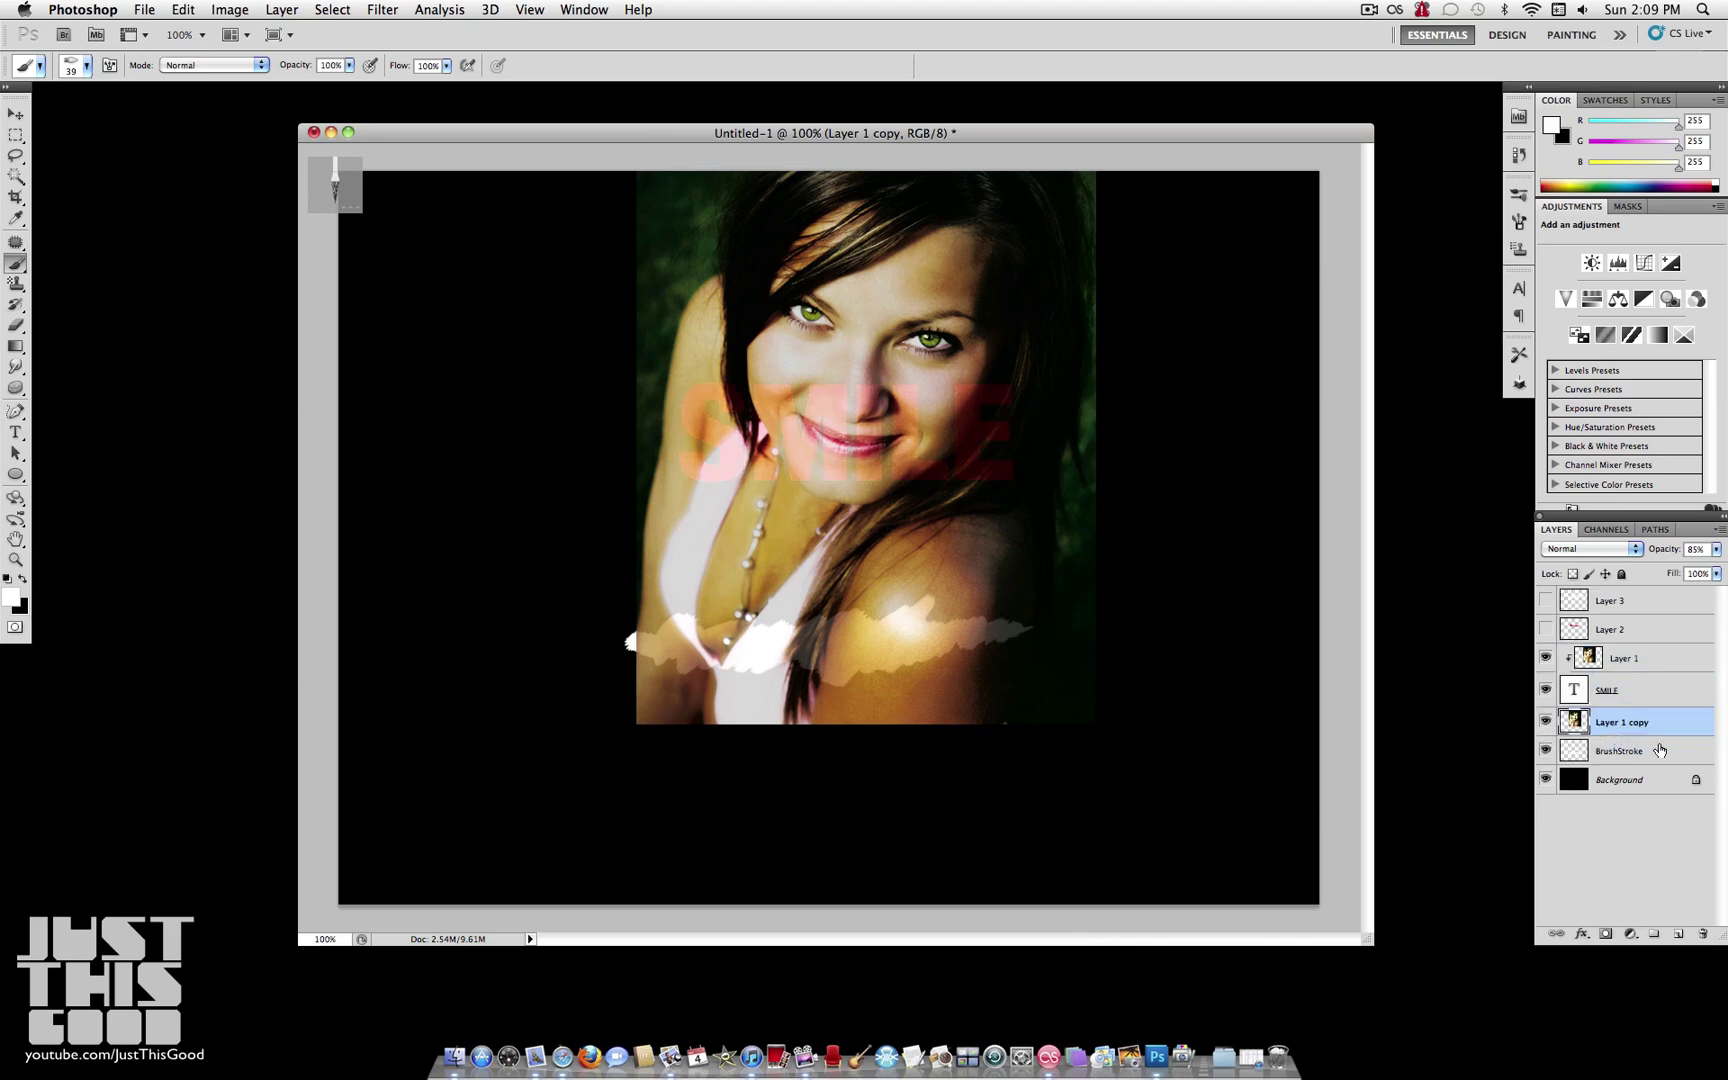
Step: Set the opacity of Layer 1 copy to 100% and move the photo down so the face covers the brush stroke
left_click(16, 115)
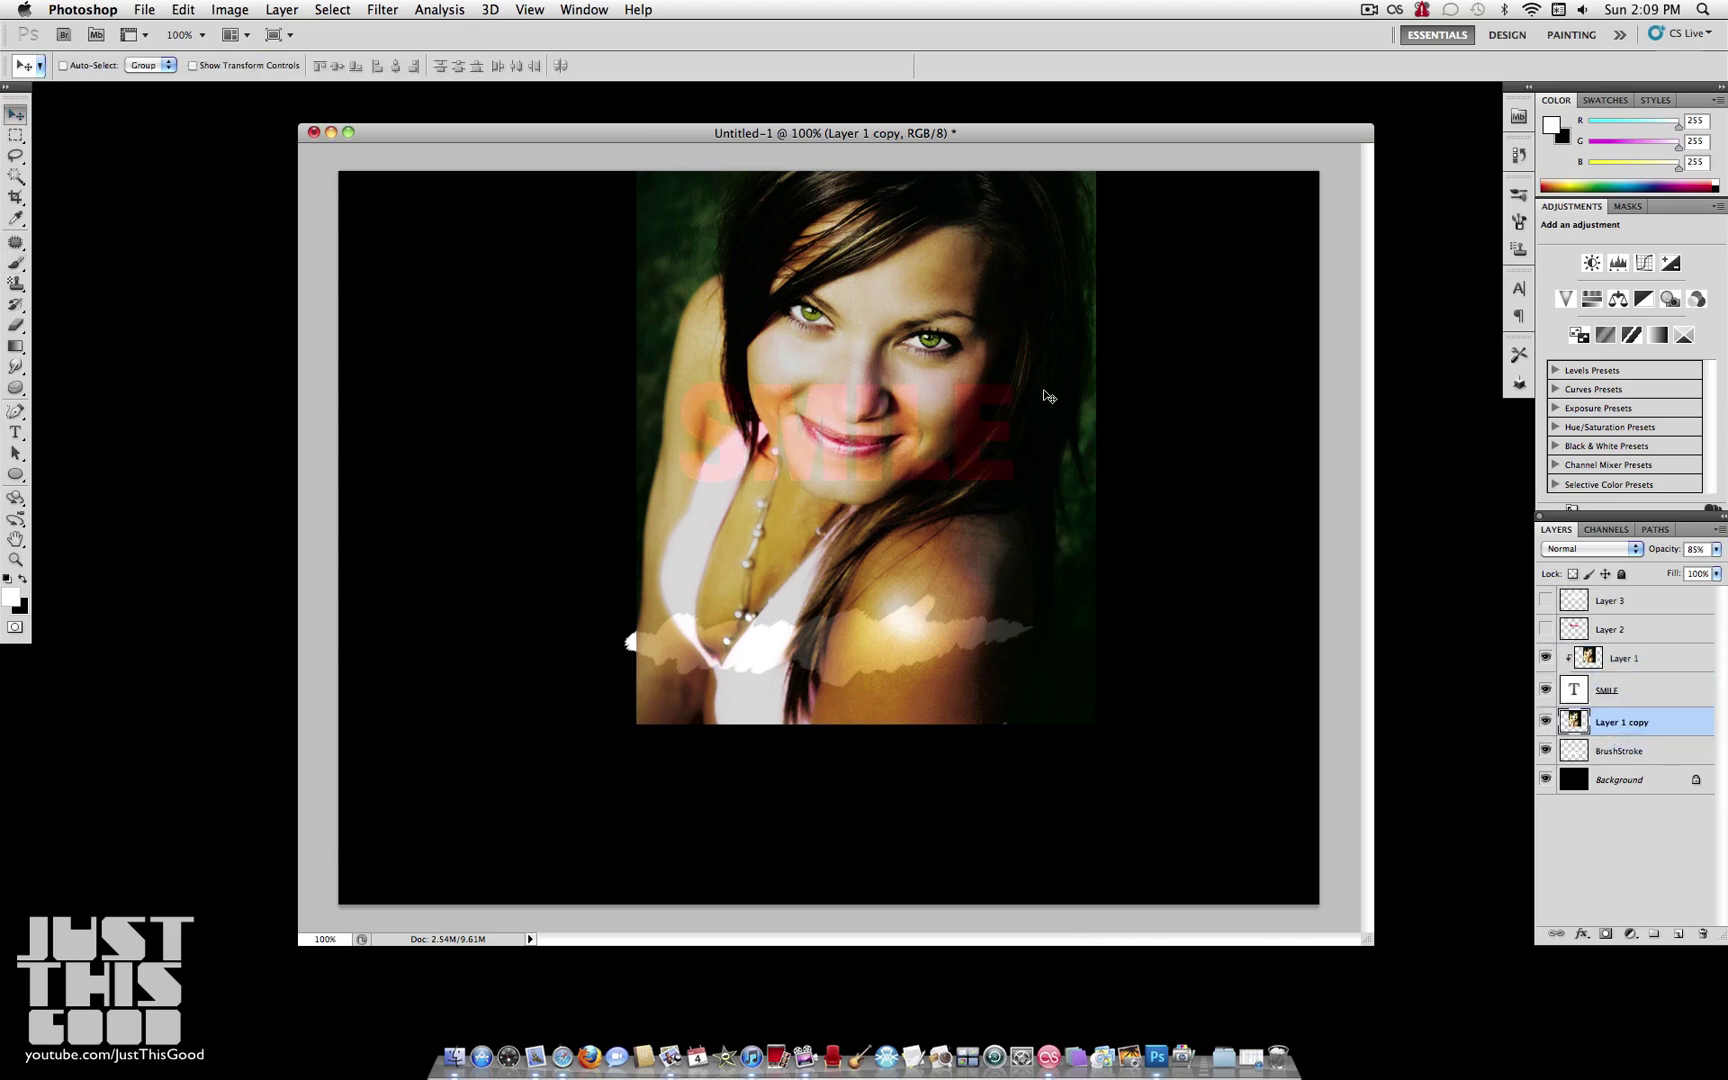
left_click_drag(945, 338, 937, 521)
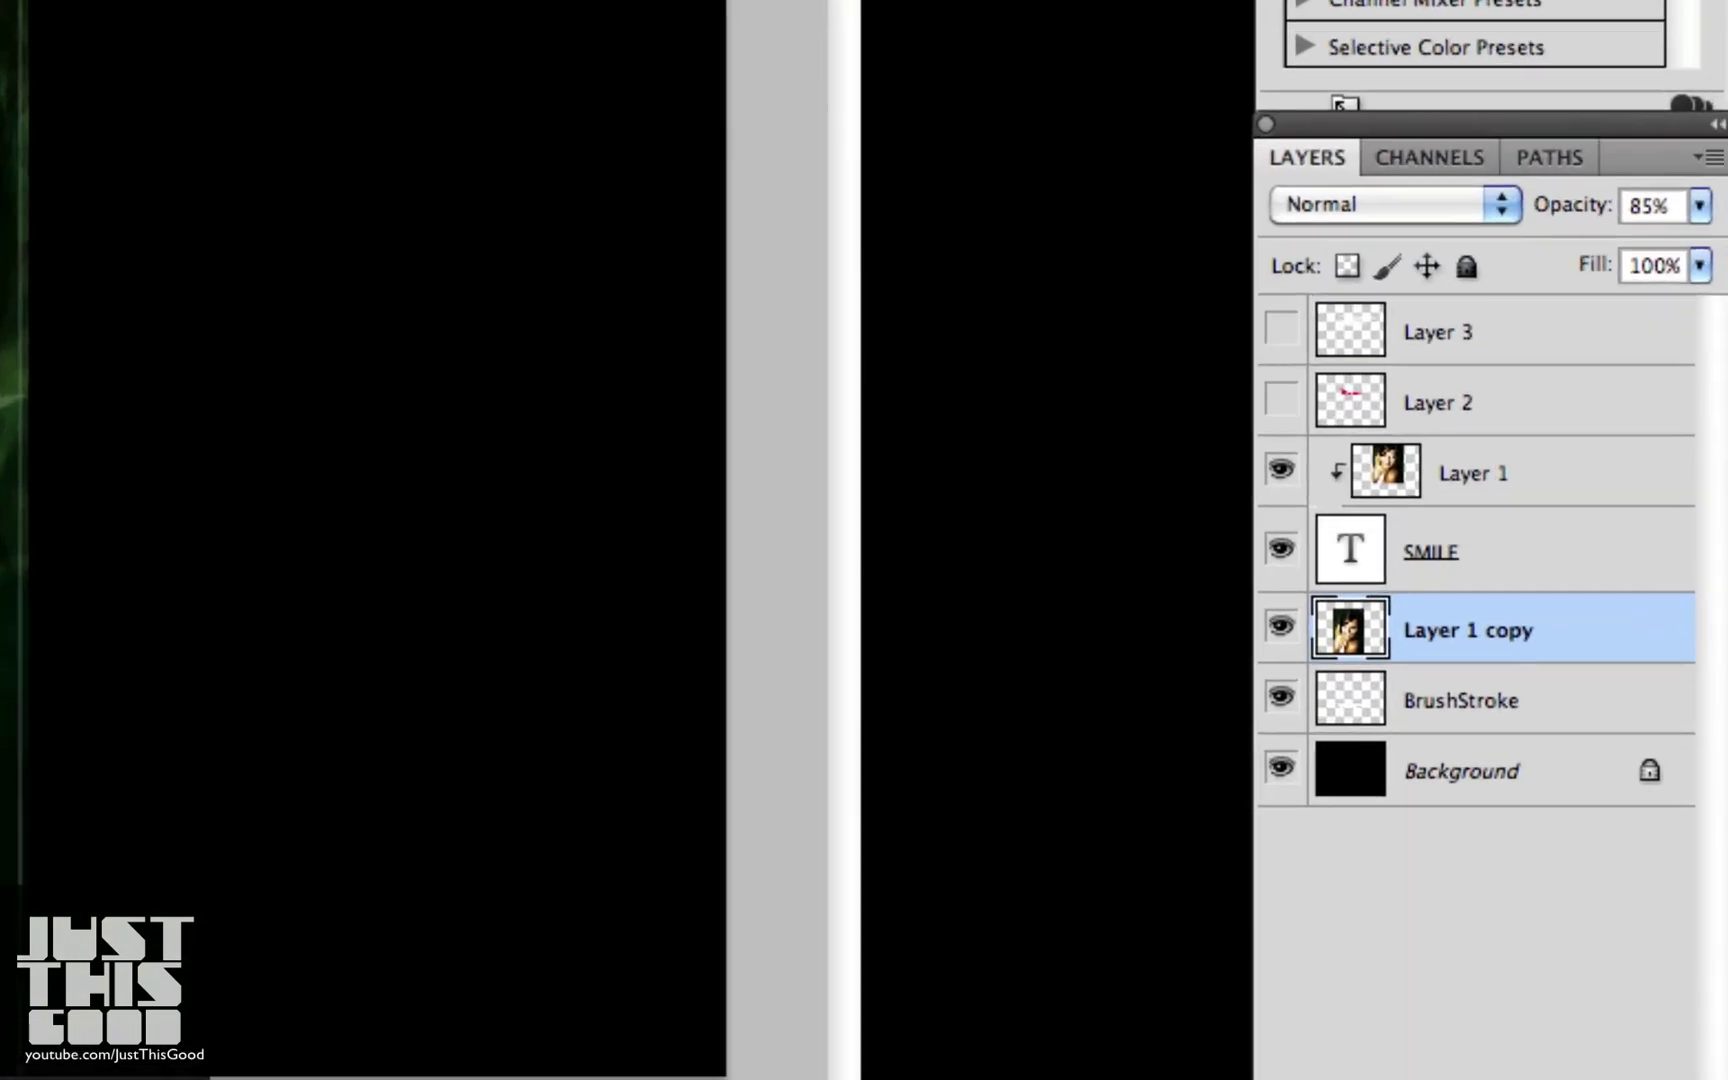
mouse_move(12, 450)
left_mouse_down()
mouse_move(2, 400)
mouse_move(145, 233)
mouse_move(243, 210)
mouse_move(419, 254)
left_mouse_up()
left_click_drag(150, 300, 2, 330)
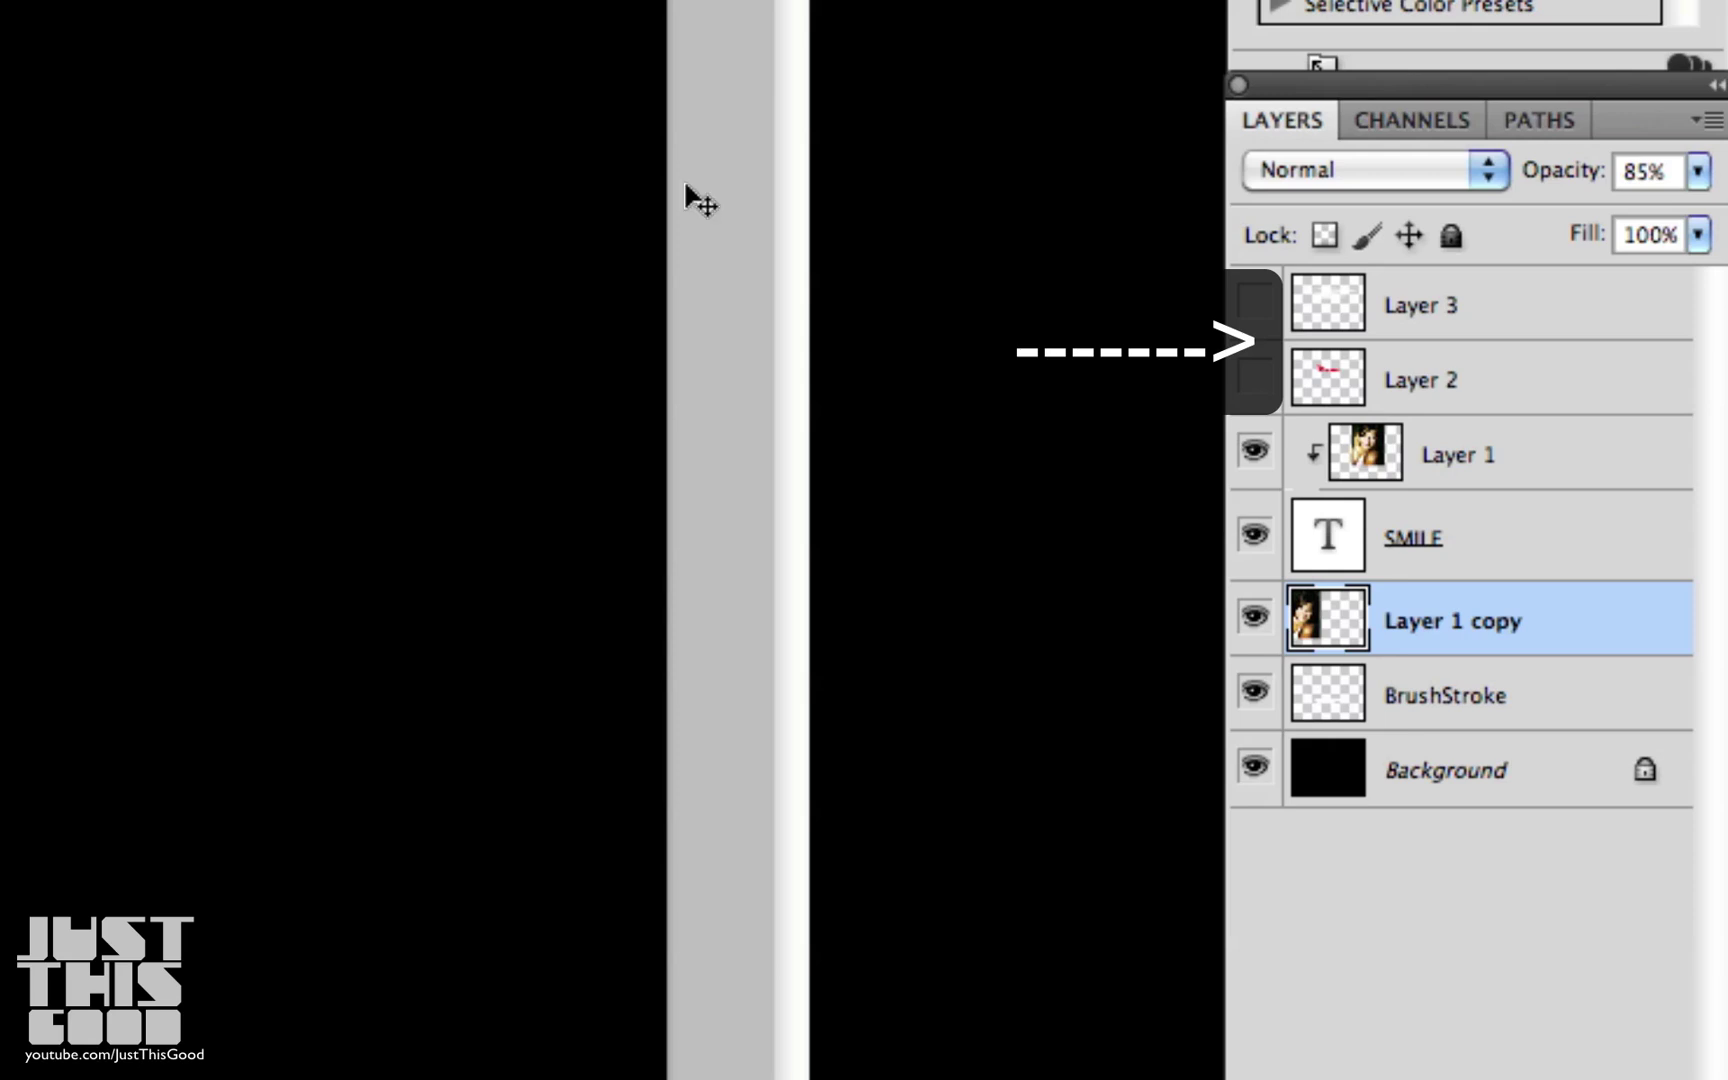
left_click_drag(1698, 171, 1682, 216)
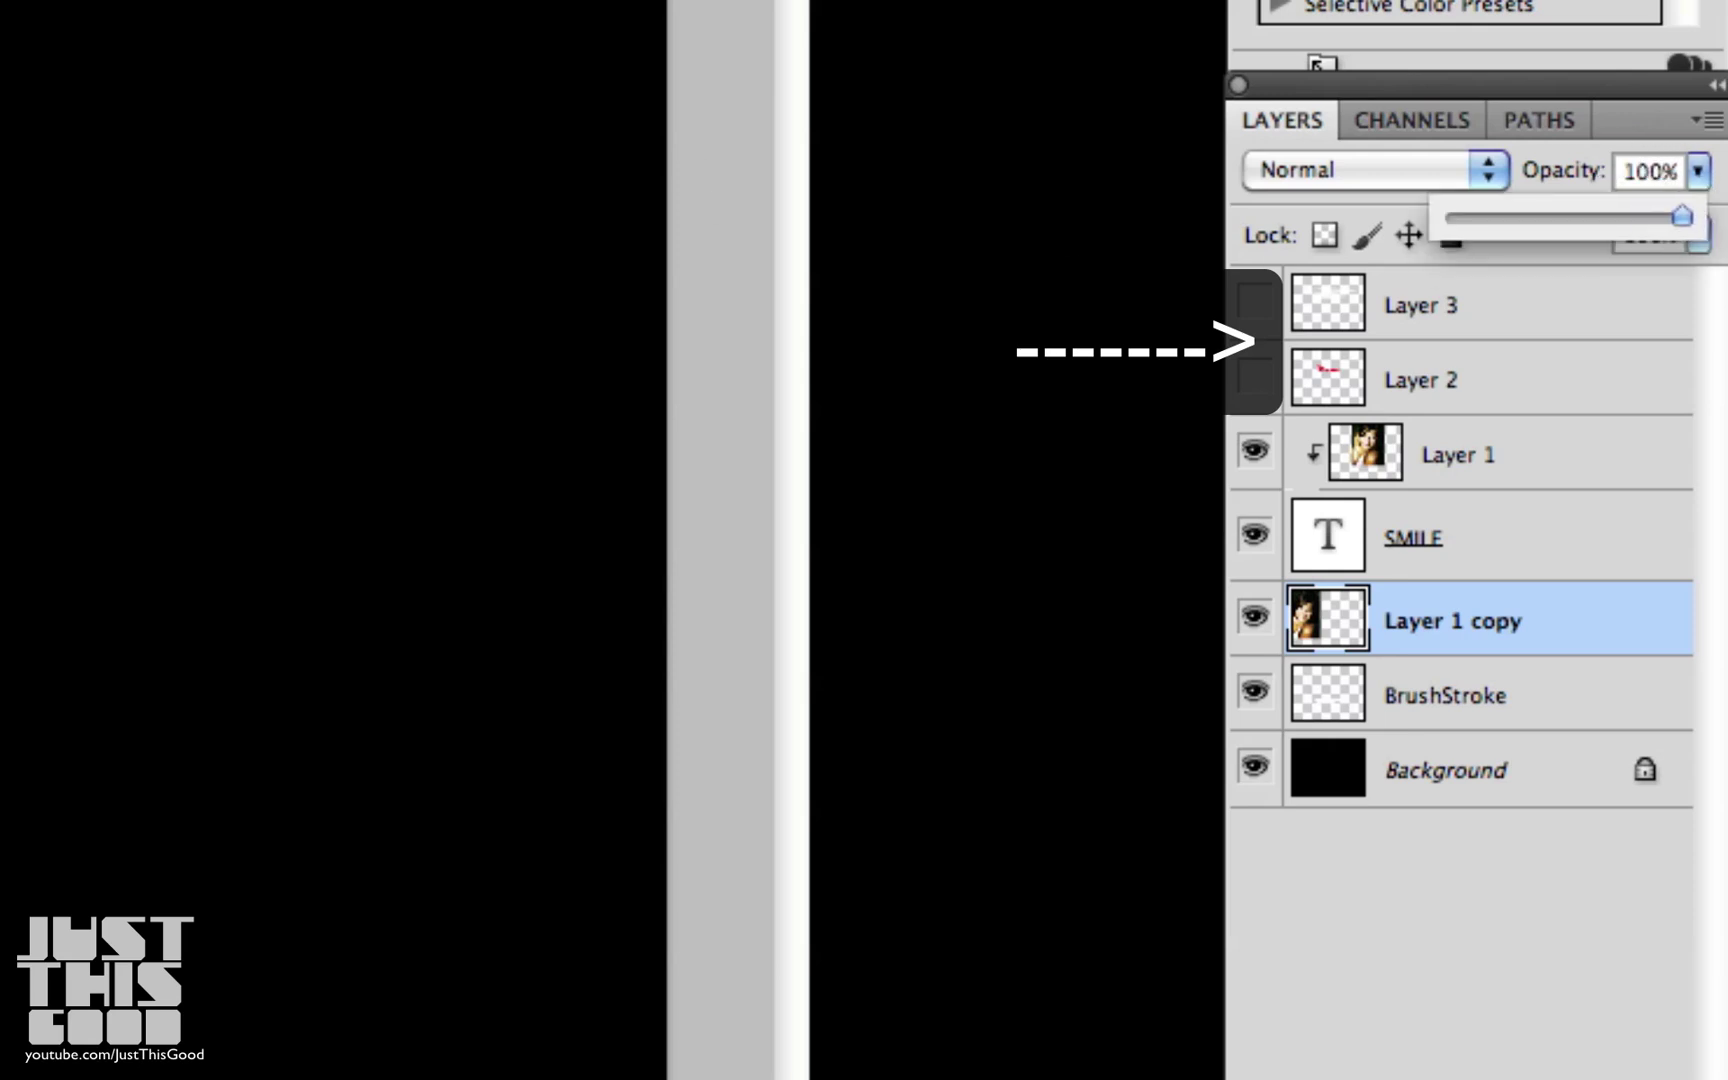
left_click(2, 330)
left_click_drag(2, 330, 5, 540)
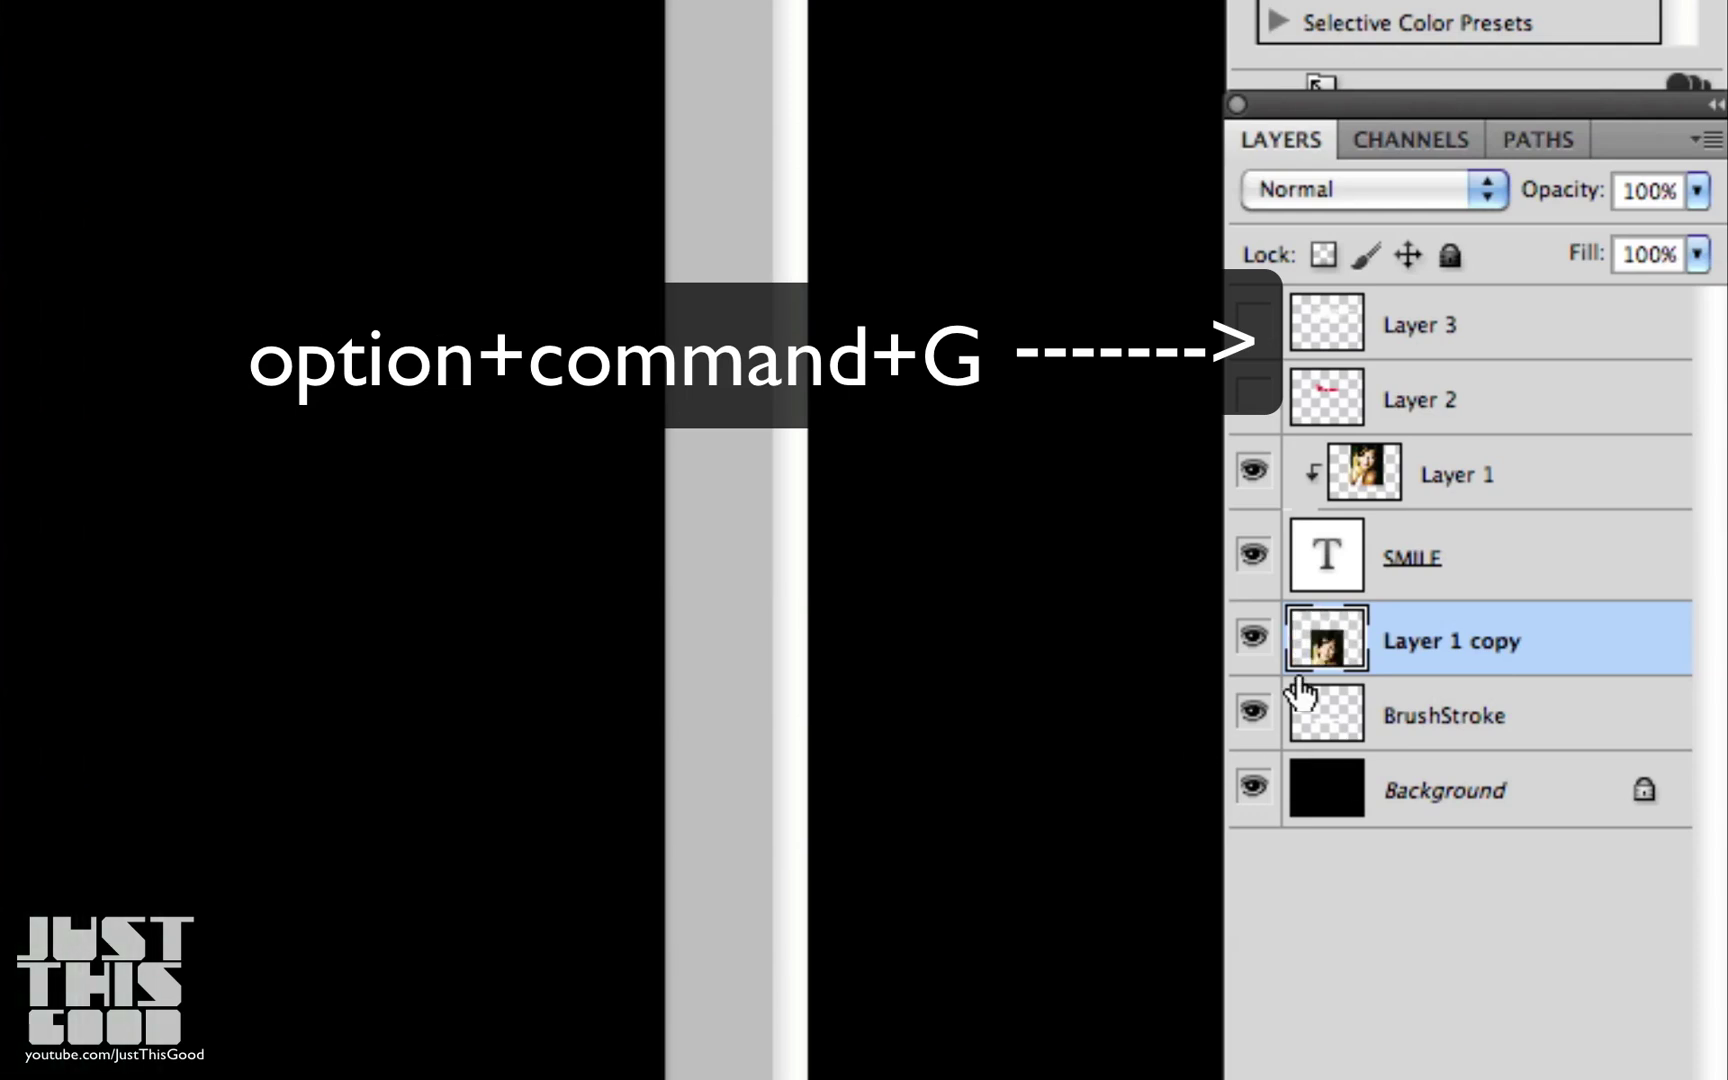
Step: Clip Layer 1 copy to the BrushStroke layer with a clipping mask
left_click(1460, 708)
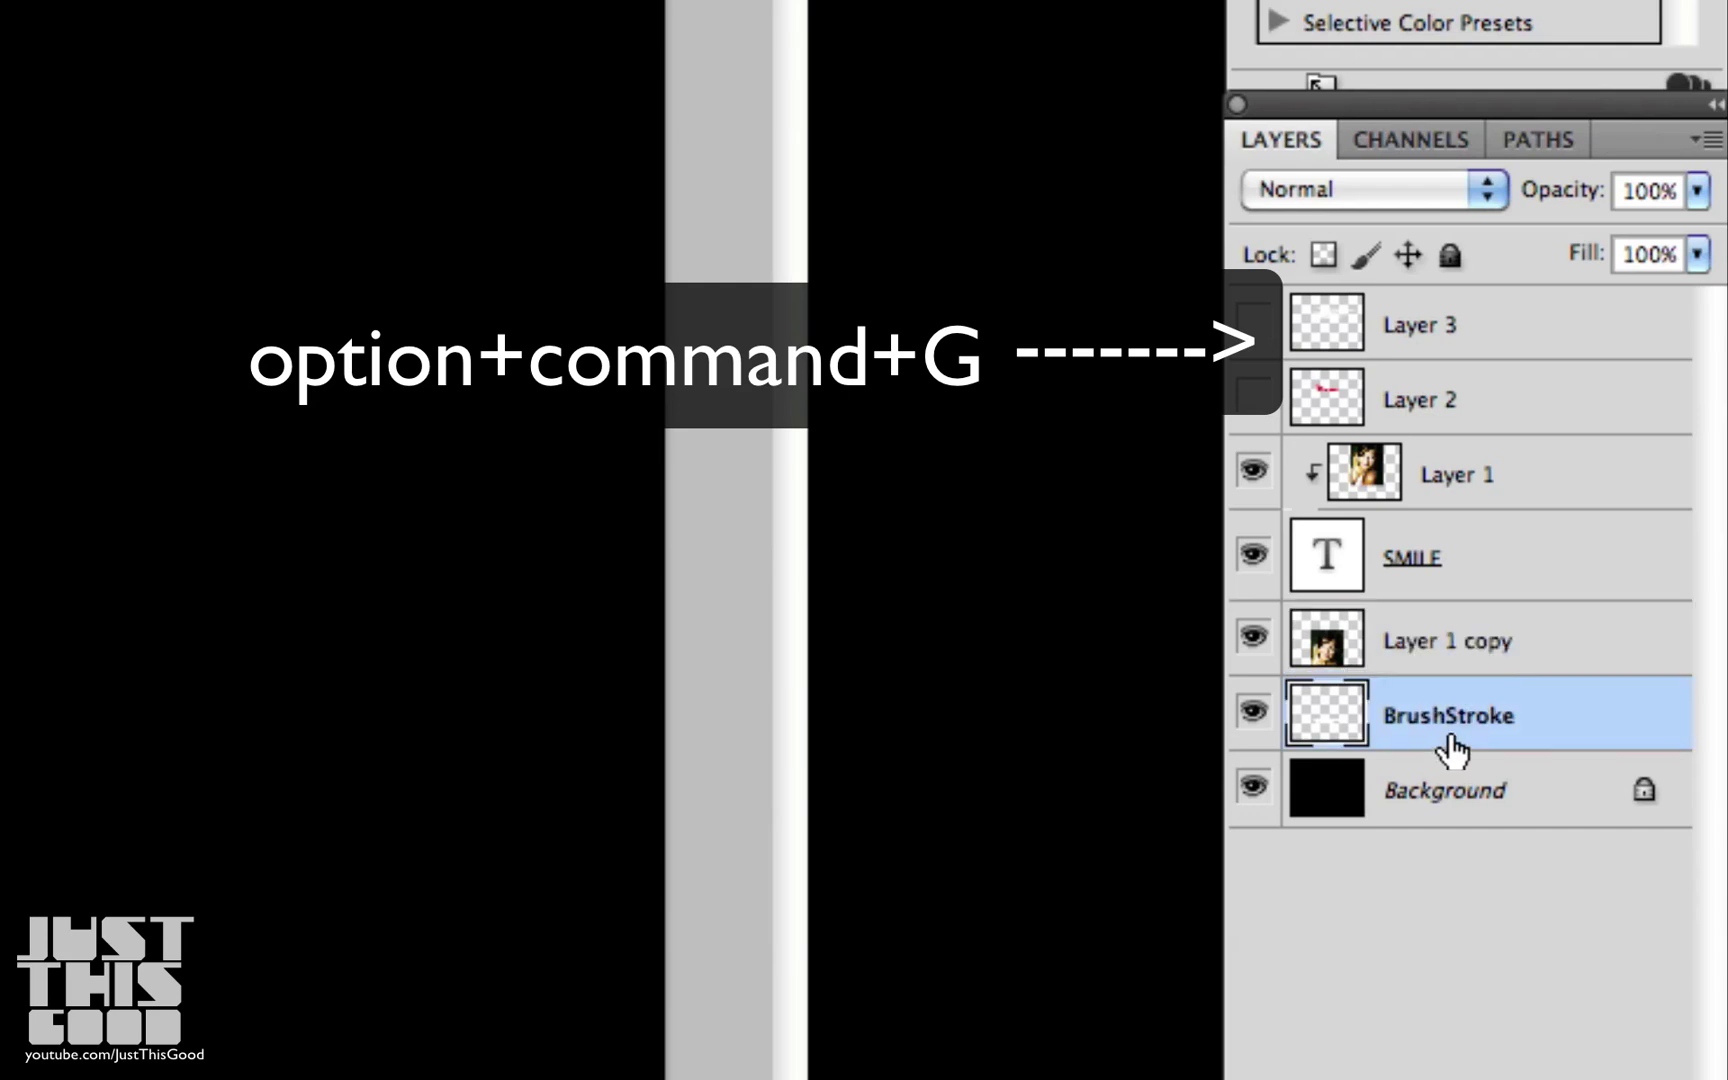
left_click(1495, 648)
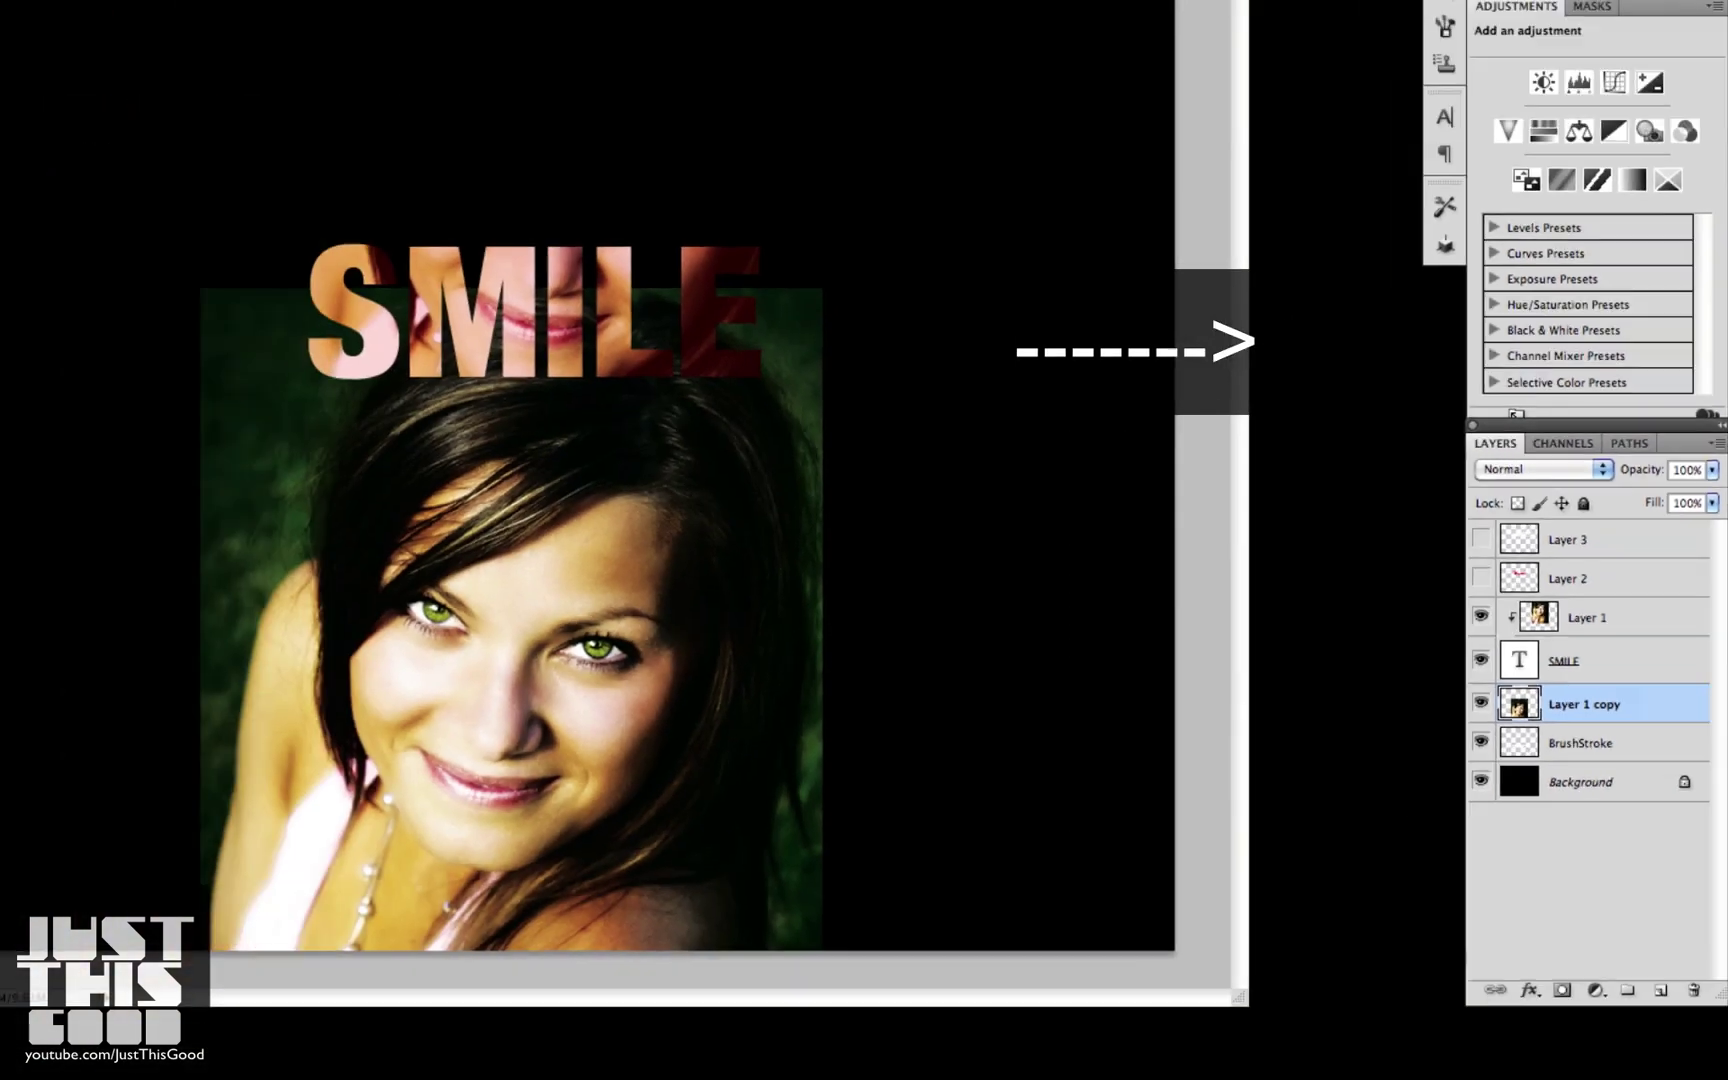
left_click(281, 9)
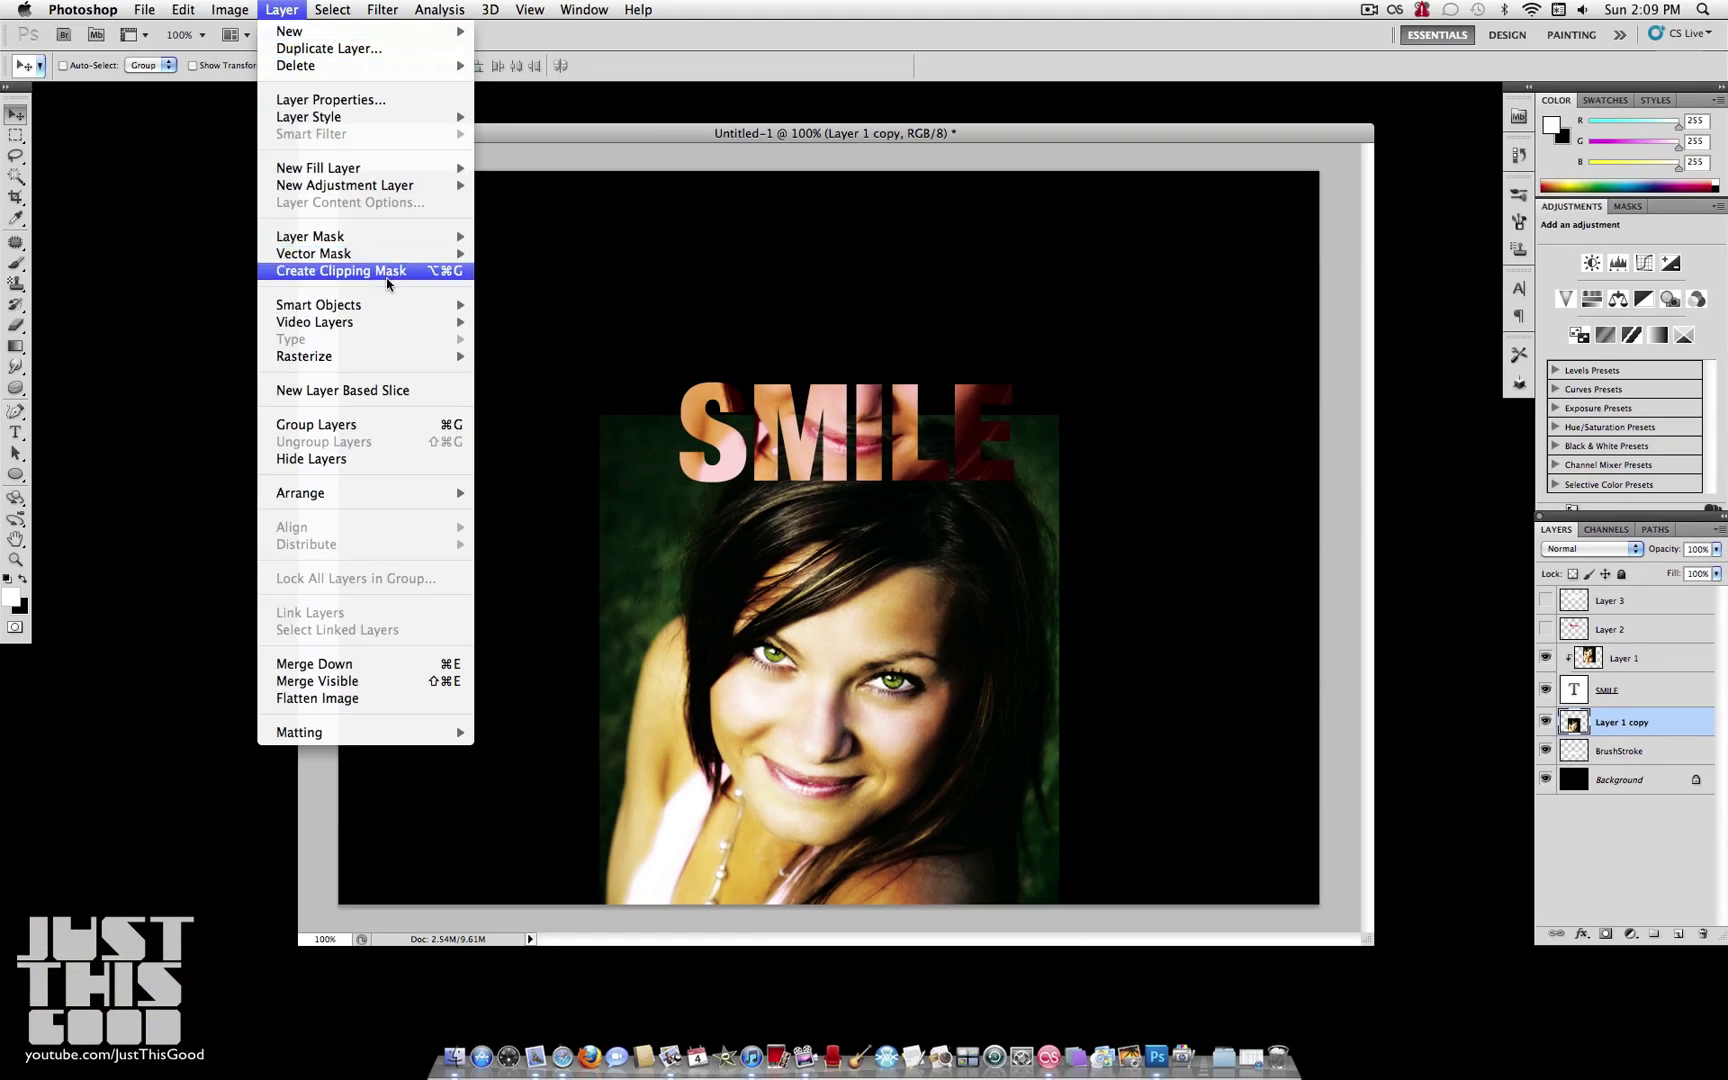
left_click(274, 5)
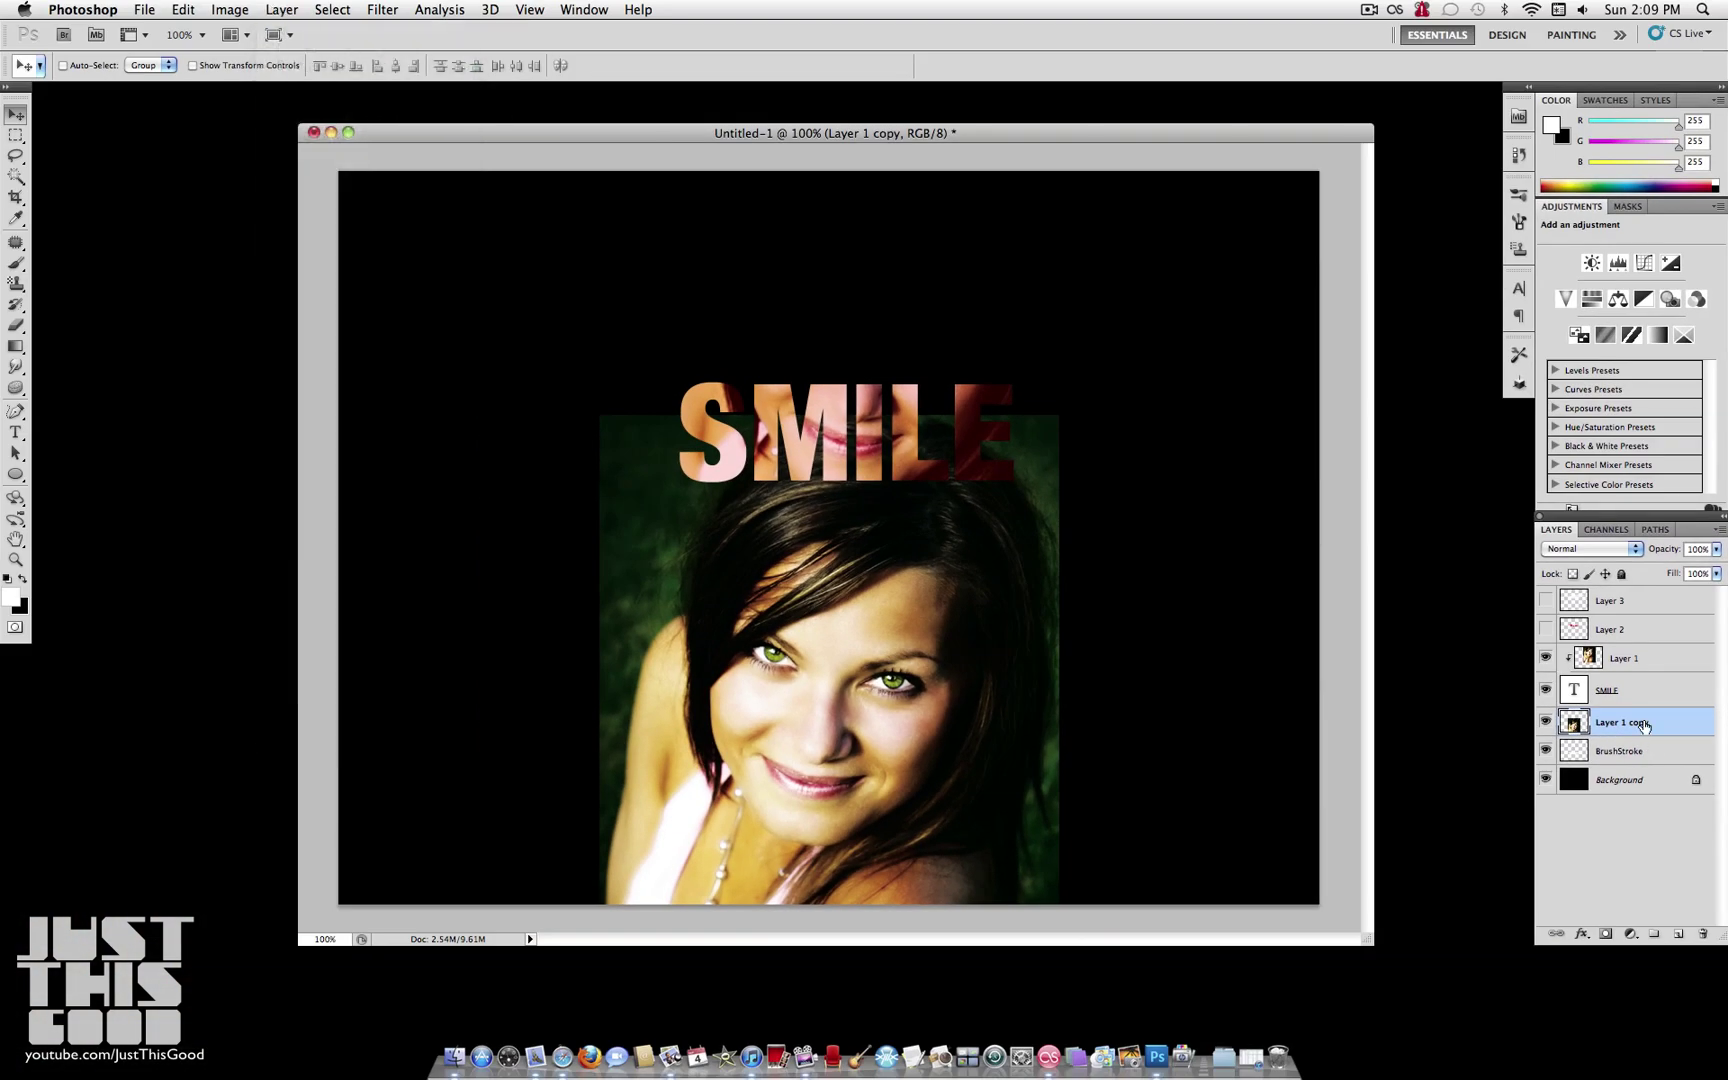
key("super+alt+g")
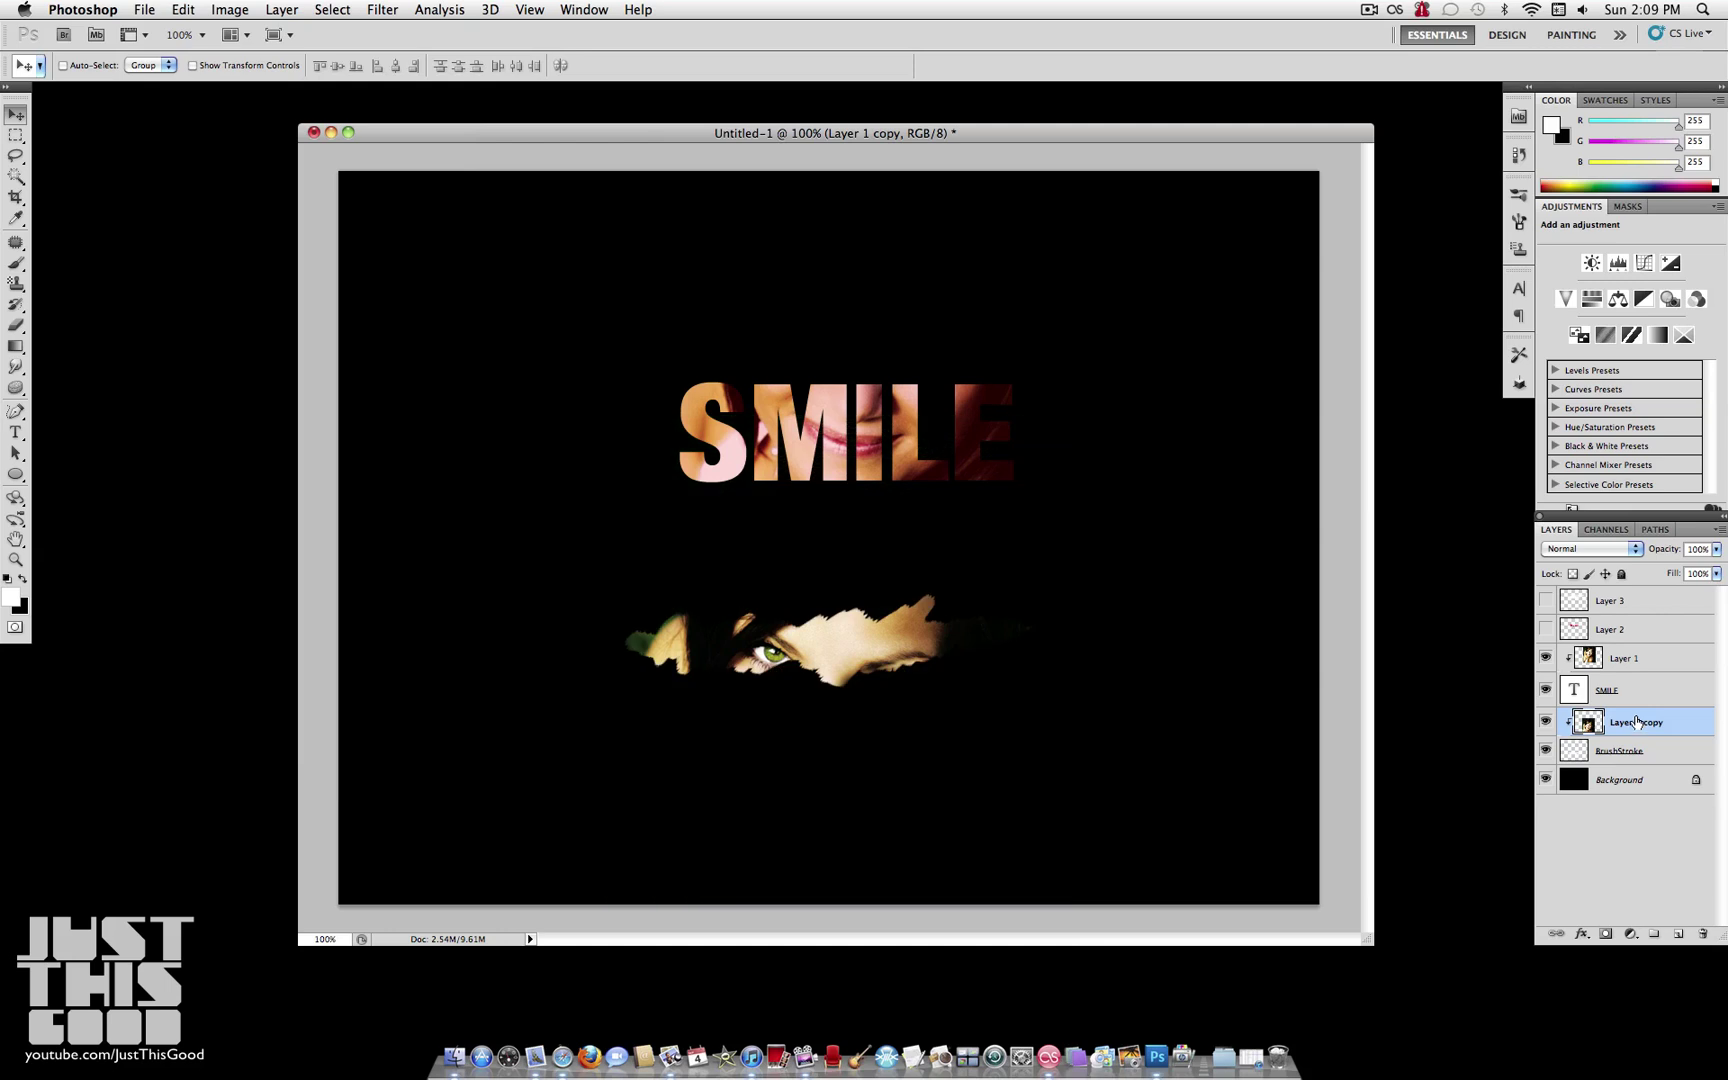
Step: Move the clipped photo copy and rotate it slightly counterclockwise so both eyes sit level inside the brush stroke
left_click_drag(884, 711, 848, 704)
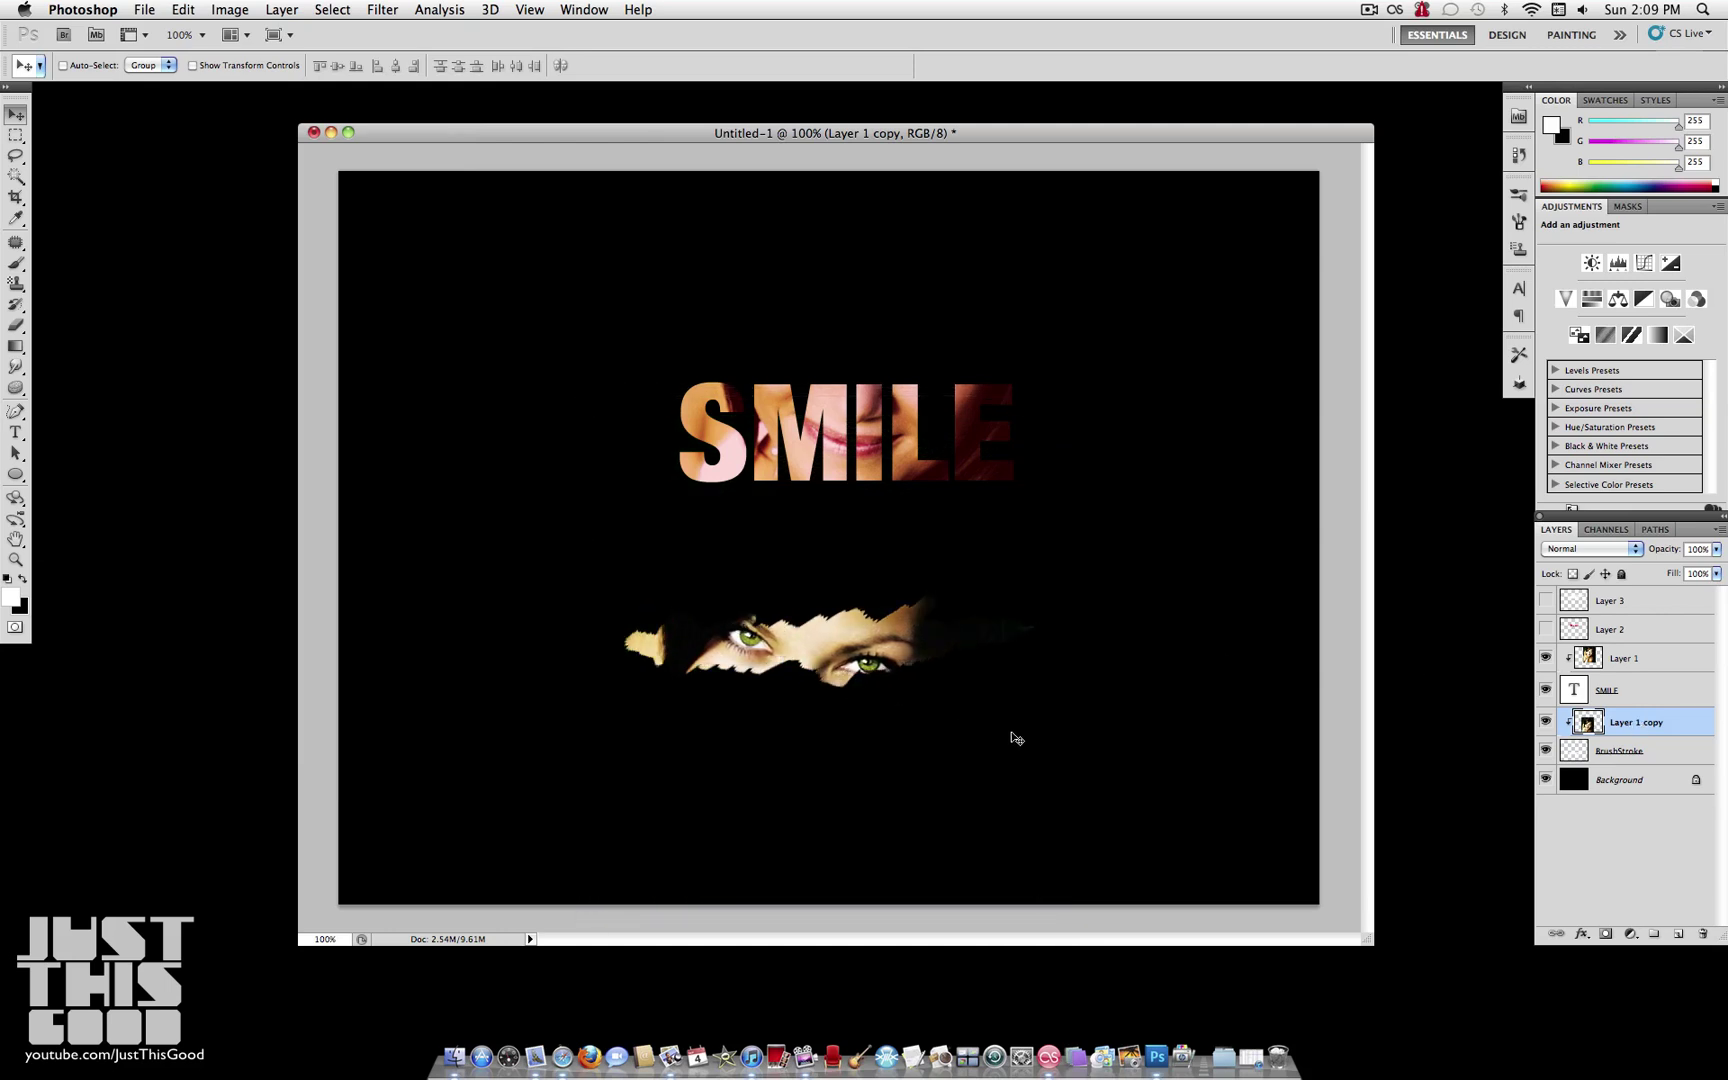
key("super+t")
left_click_drag(1116, 724, 1107, 677)
key("Return")
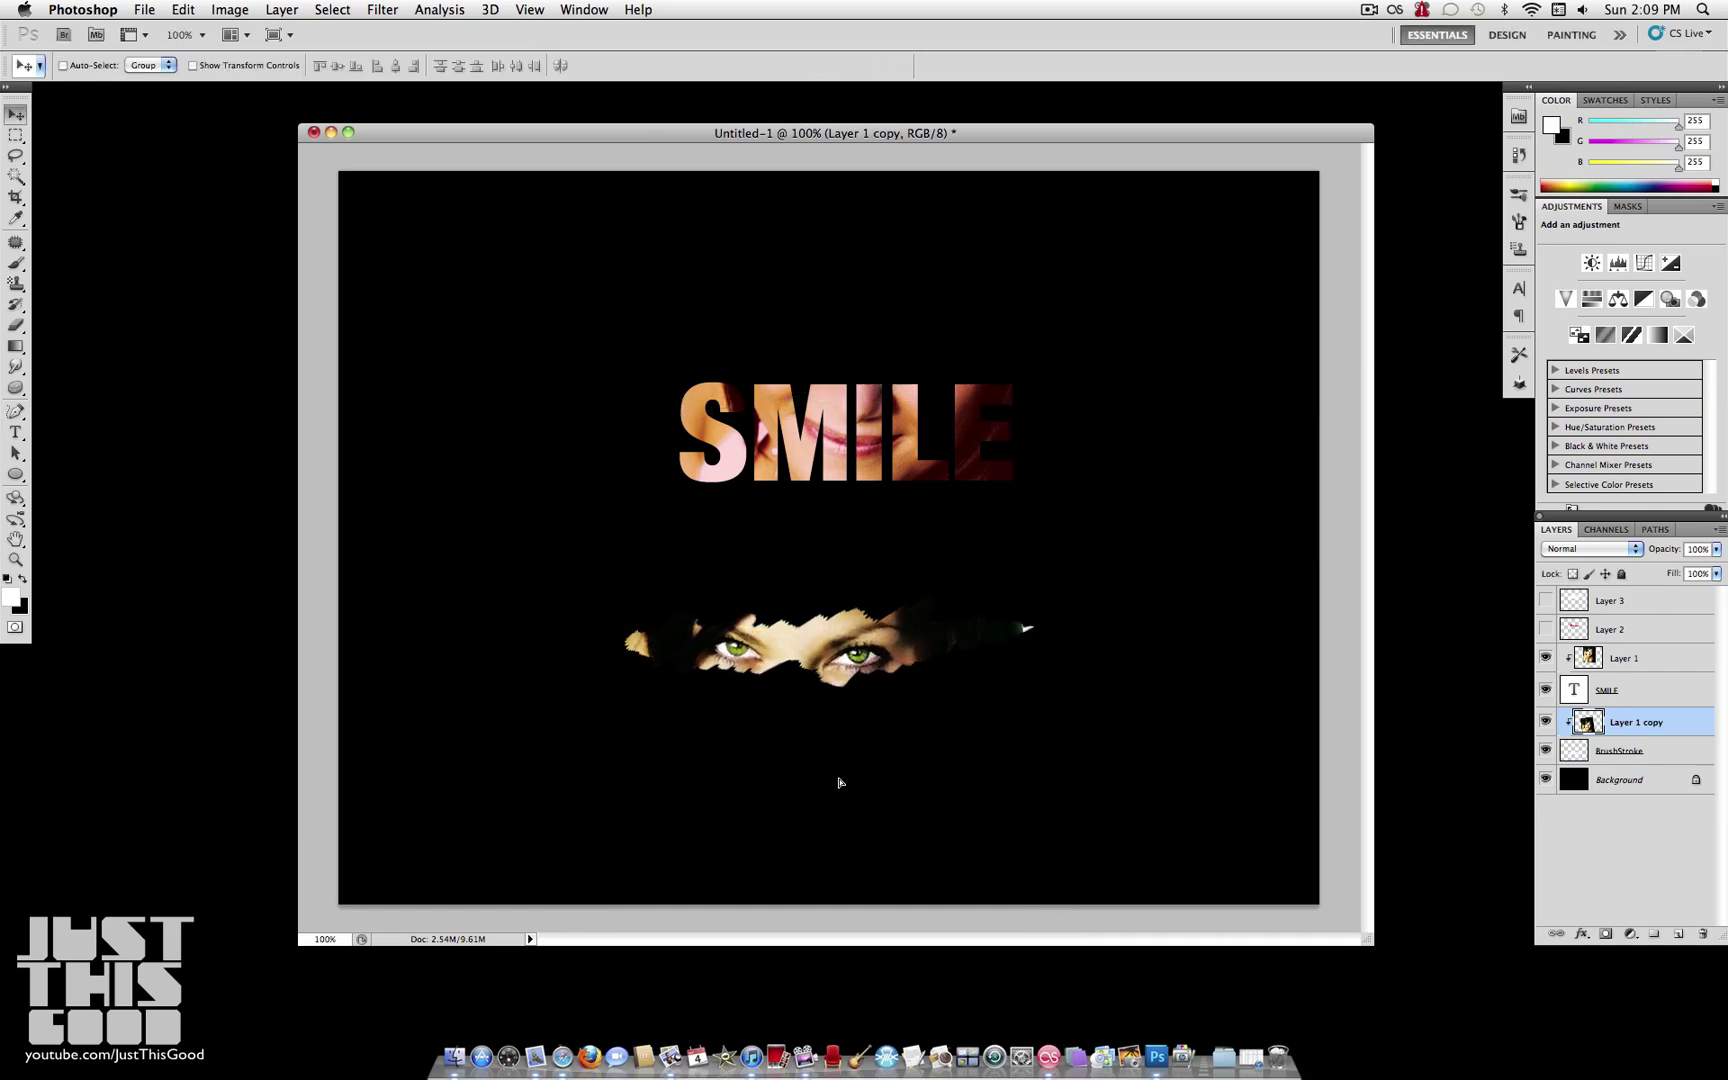
left_click_drag(841, 783, 856, 777)
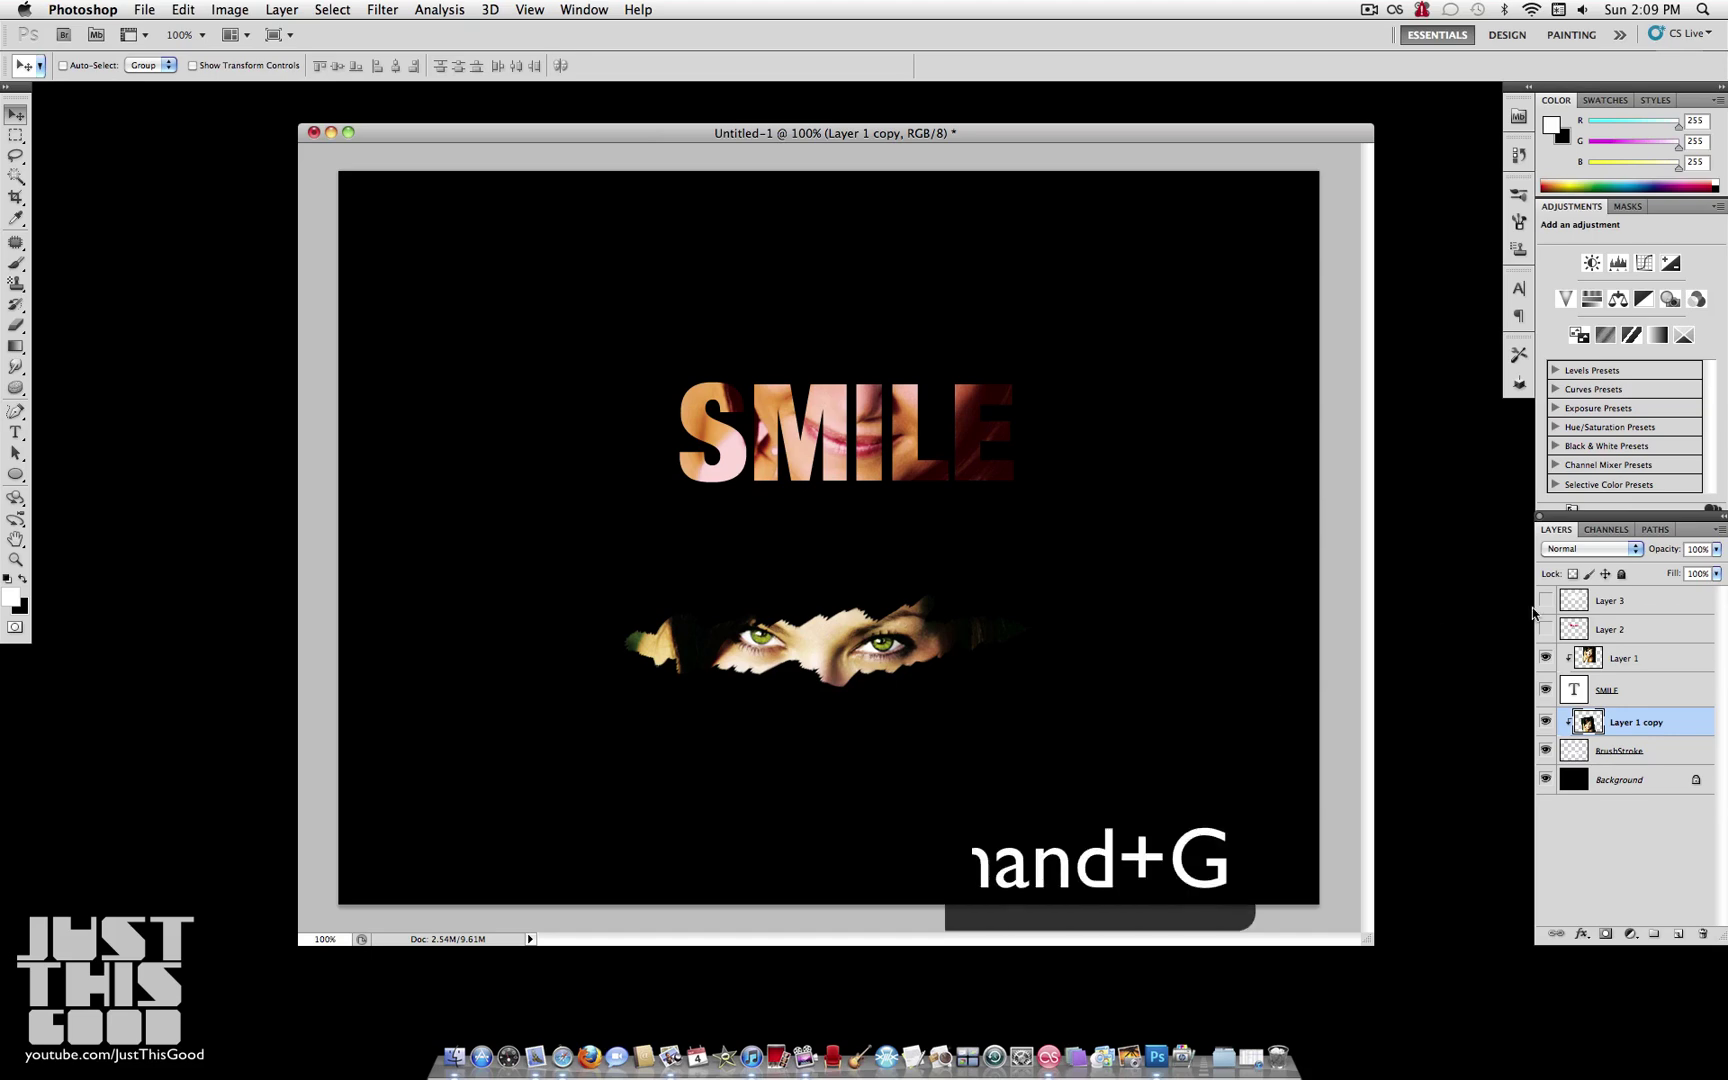
Step: Add a thin outside stroke in color #f24949 to the SMILE text layer through its layer style
left_click(1716, 549)
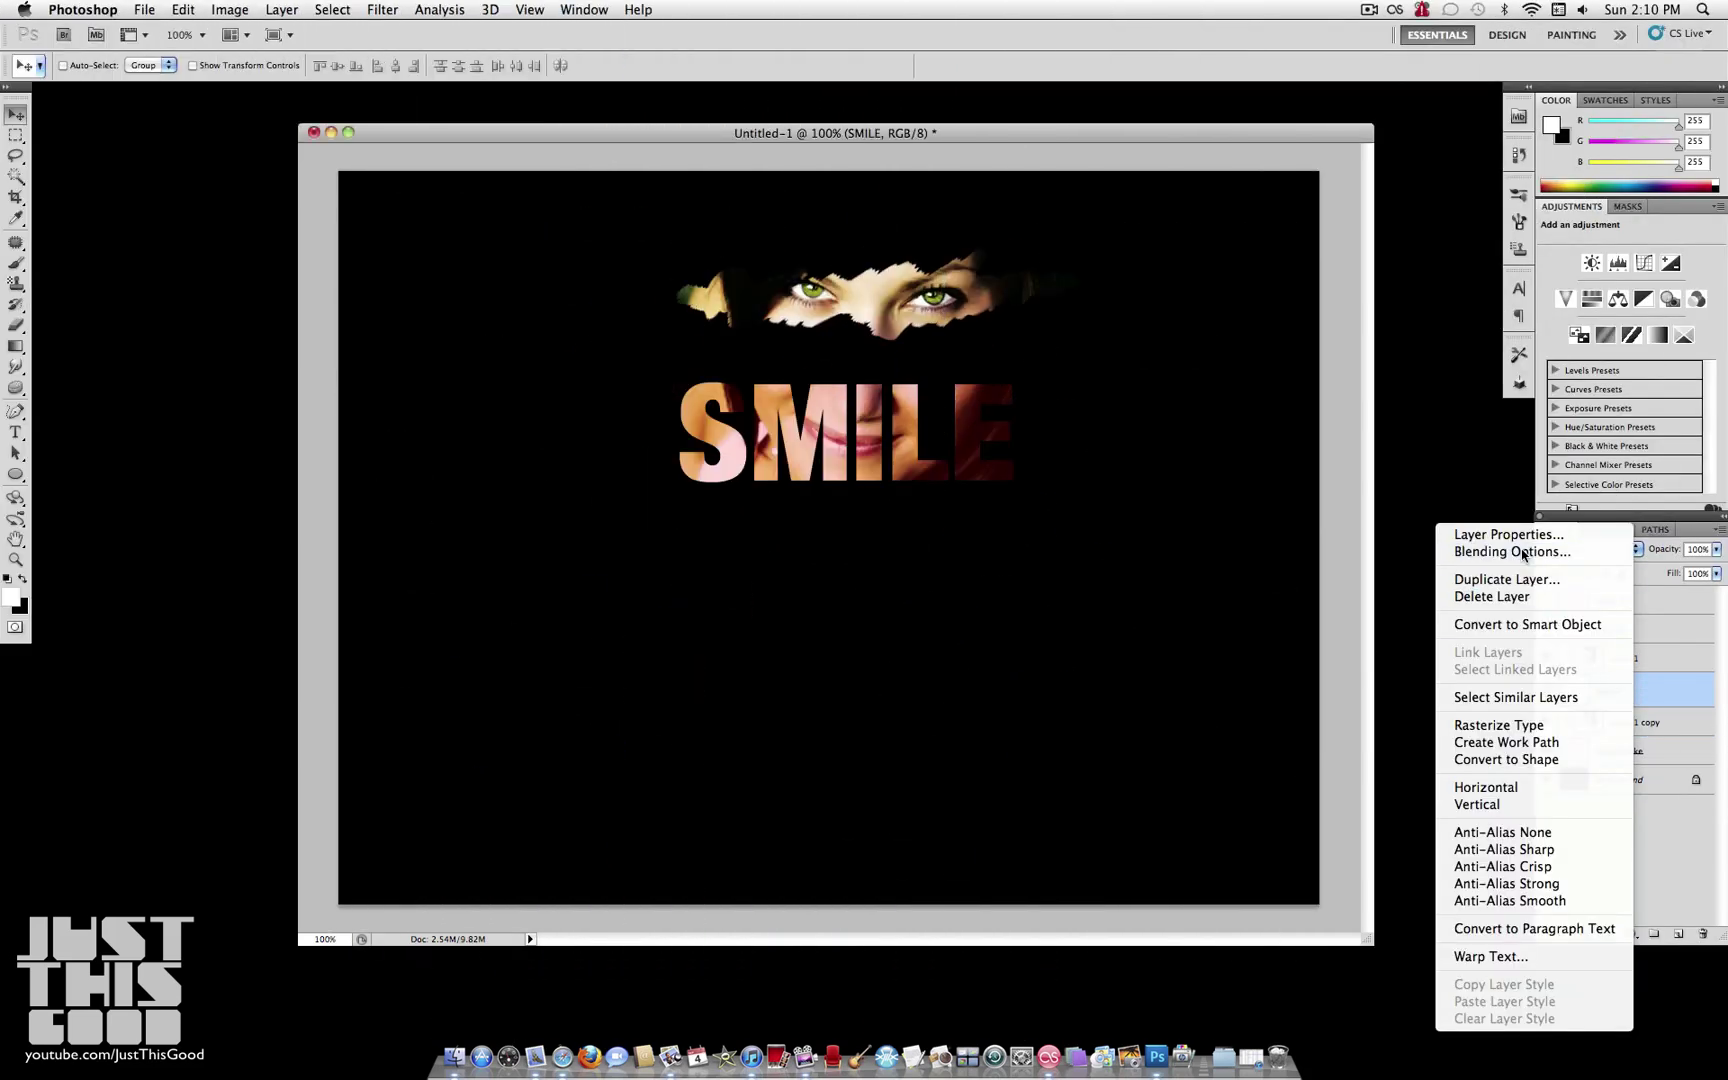
left_click(1512, 551)
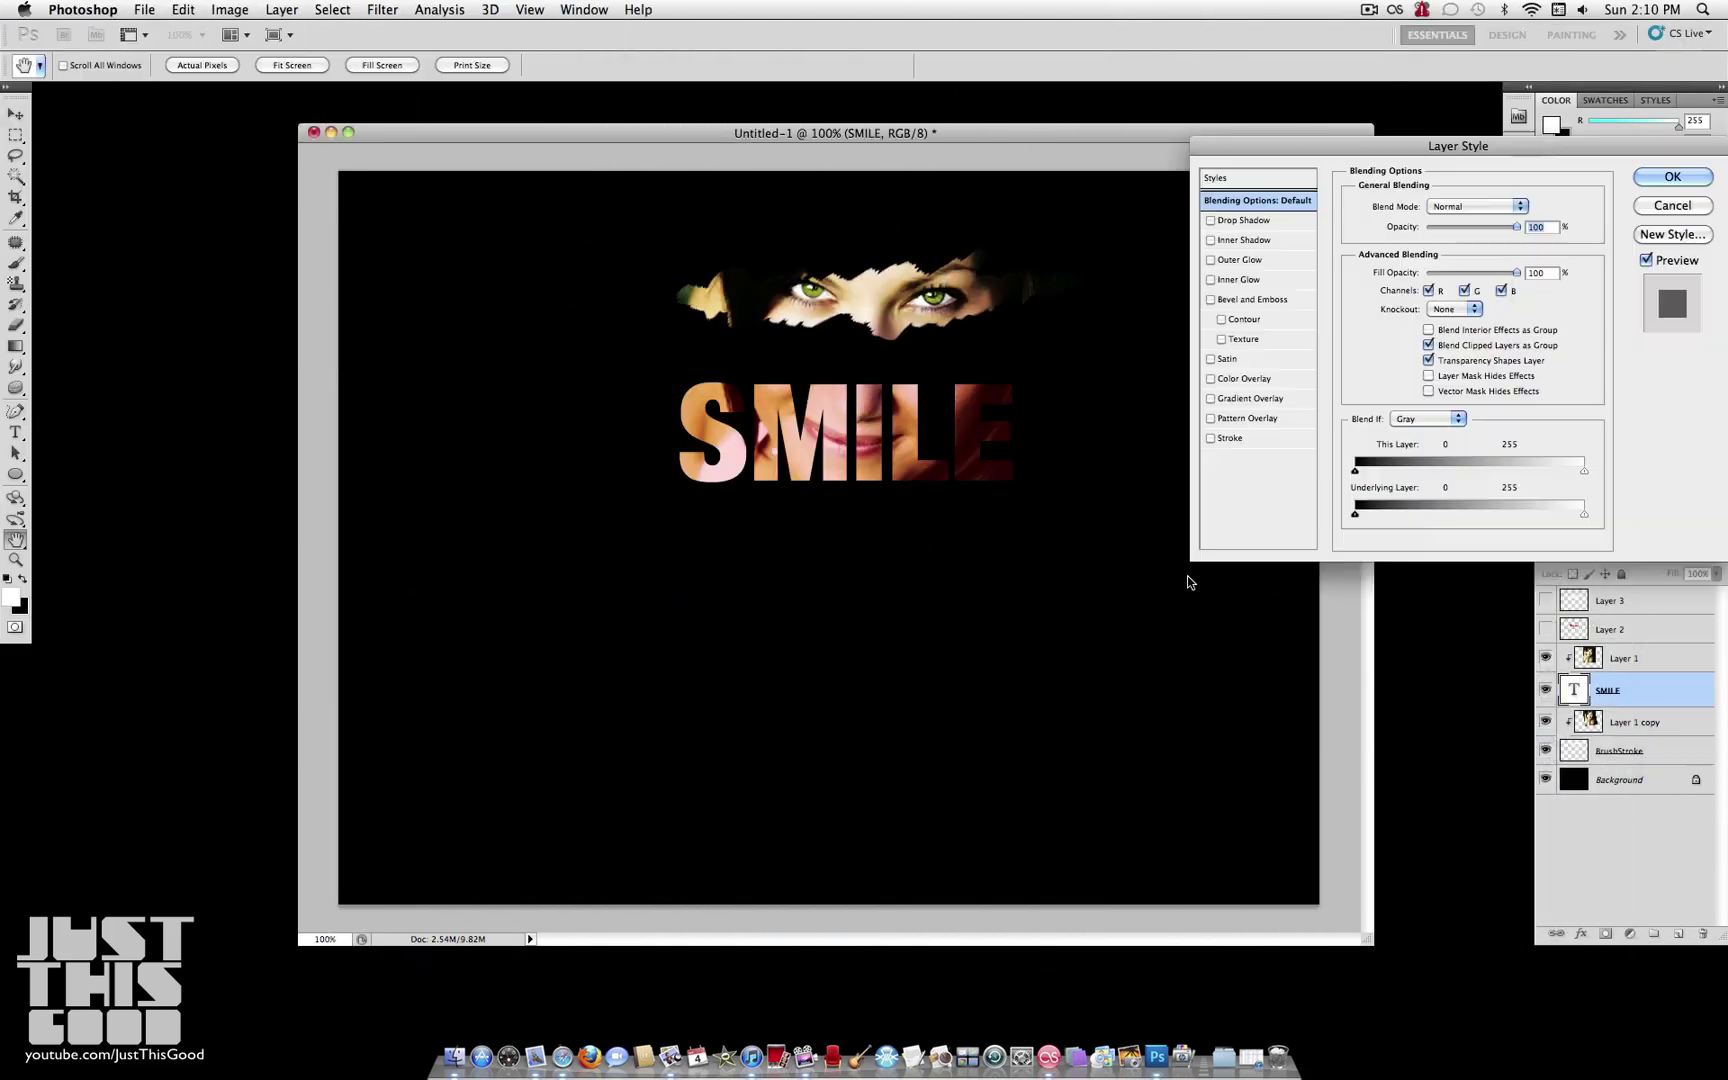
left_click(1228, 443)
mouse_move(1410, 205)
left_mouse_down()
mouse_move(1446, 207)
mouse_move(1424, 205)
left_mouse_up()
left_click(1390, 320)
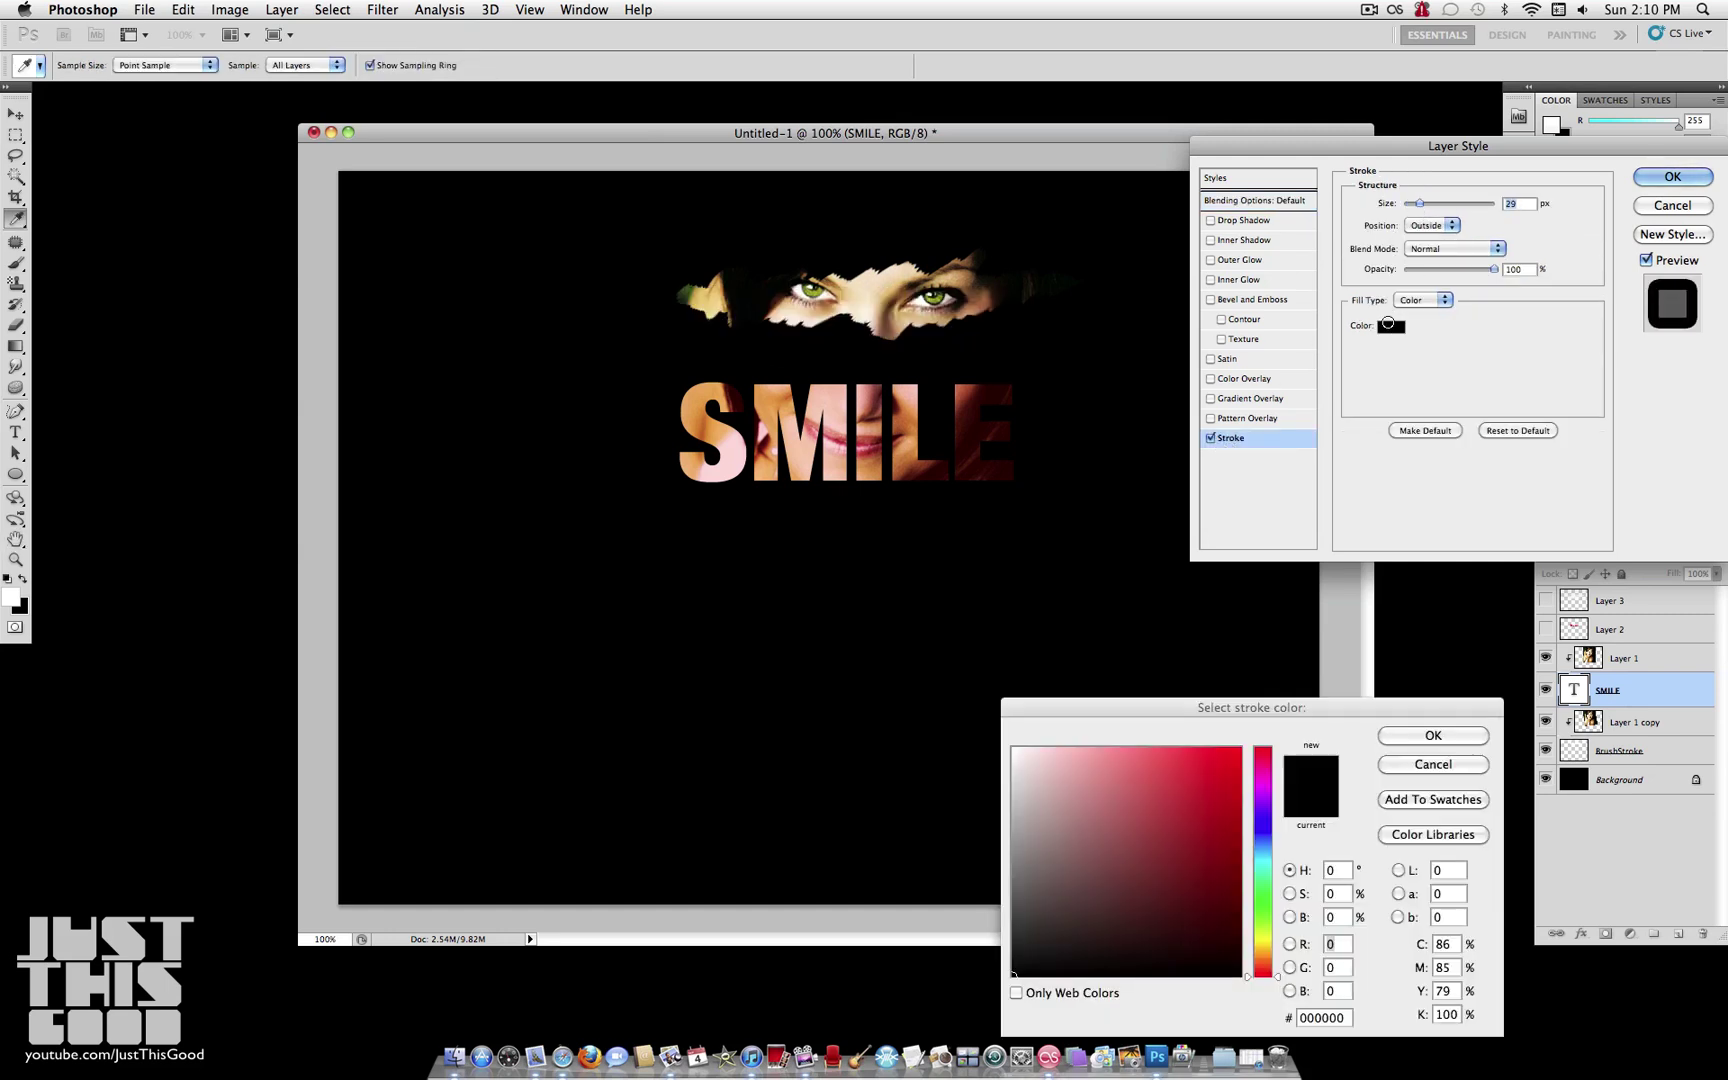
left_click(1172, 759)
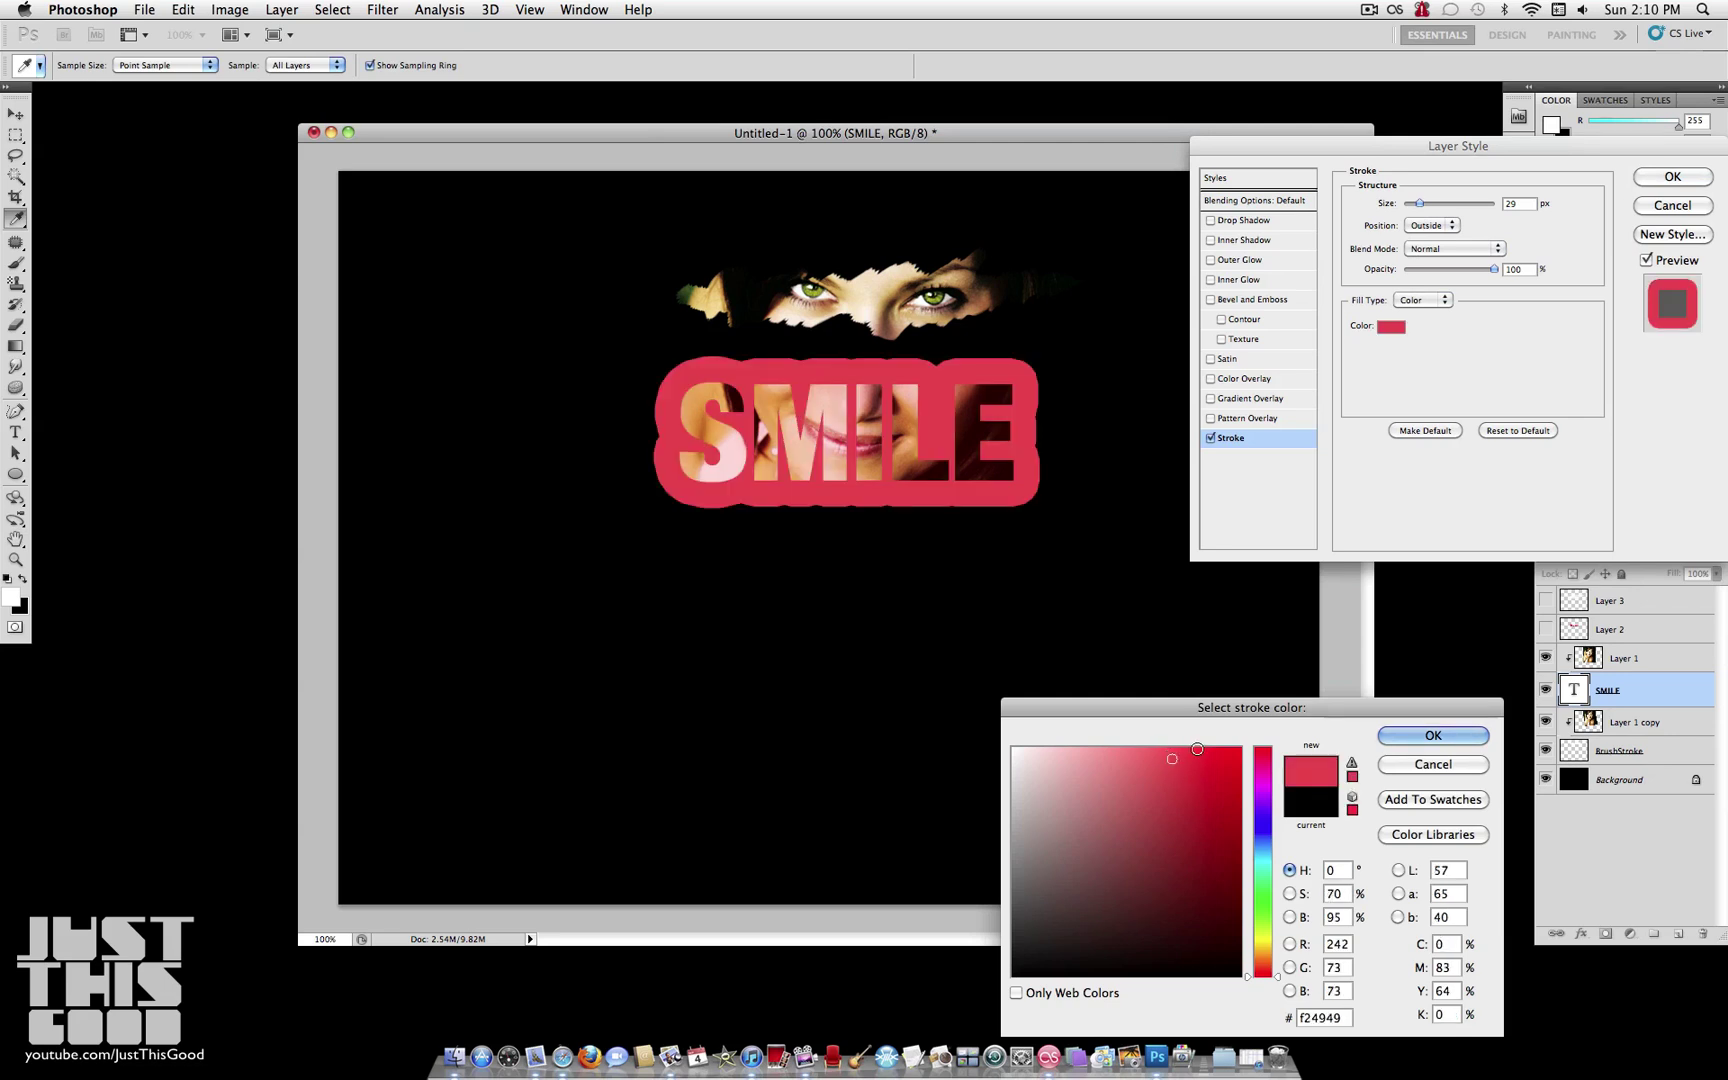
left_click(1403, 737)
left_click_drag(1413, 208, 1411, 204)
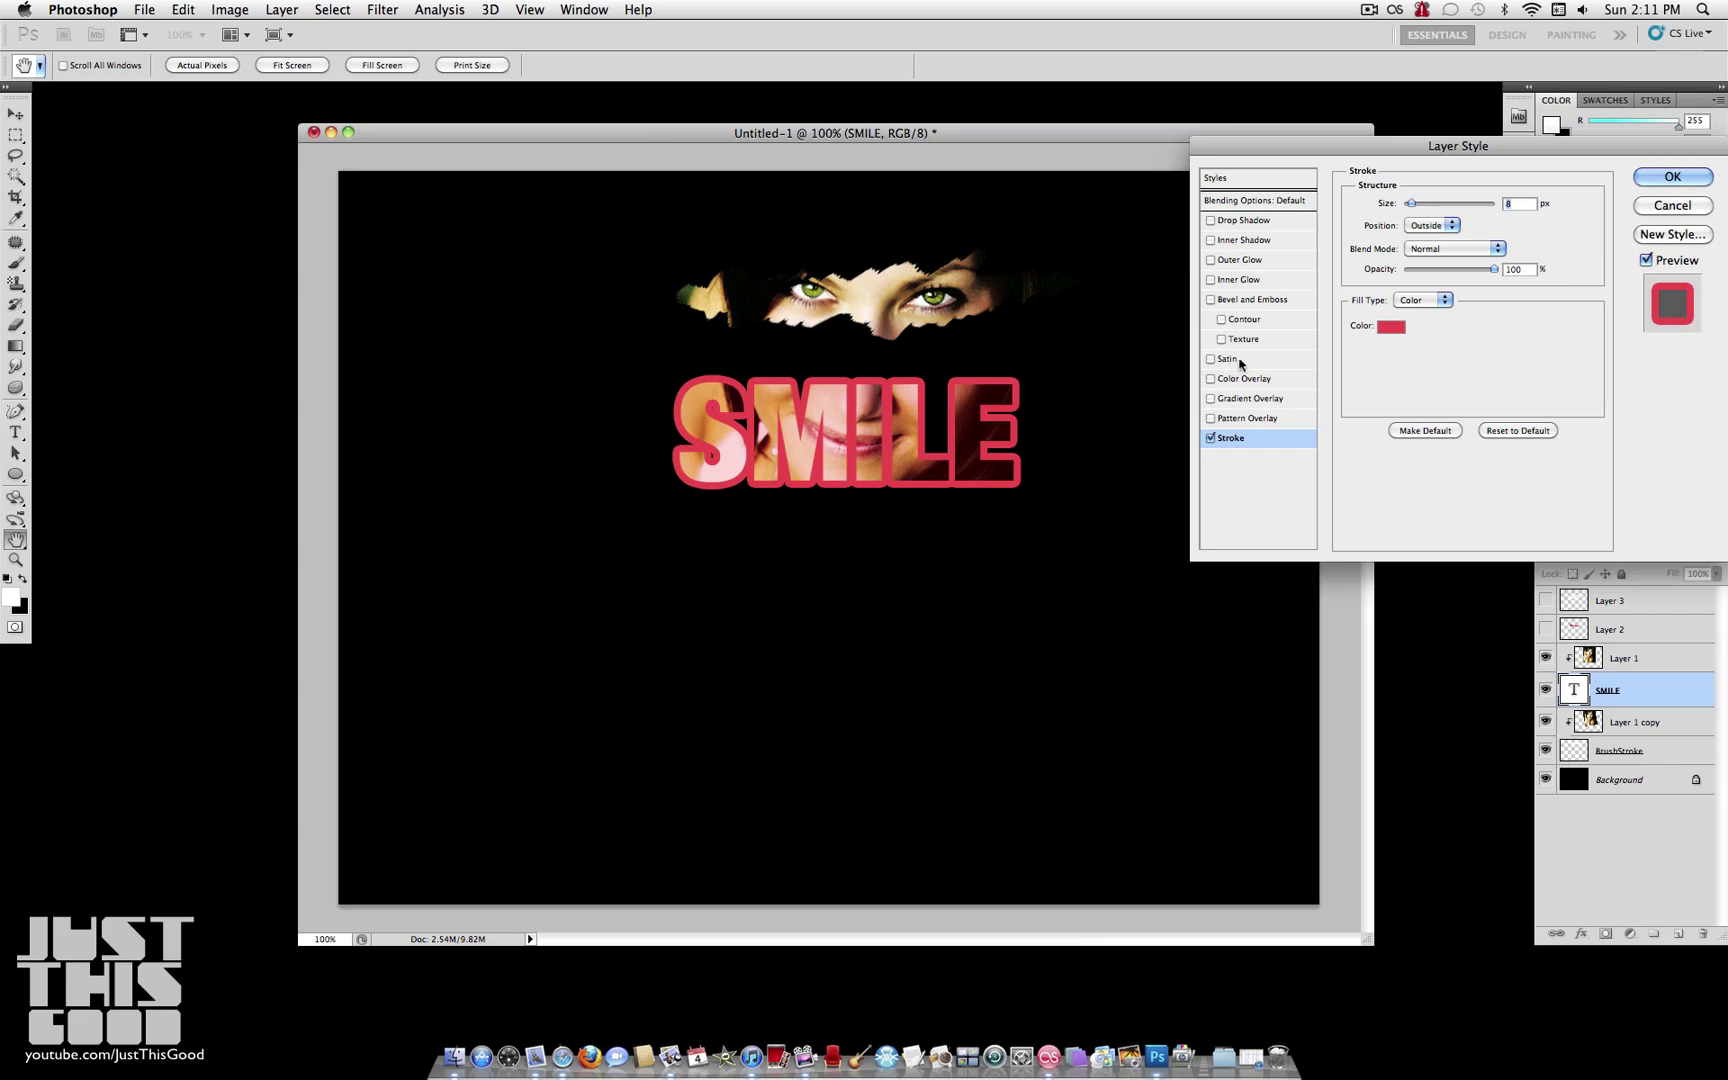
Step: Add a linear black-to-white gradient overlay at 90° to the SMILE text layer and set its blend mode to Overlay
left_click(1211, 379)
left_click(1211, 379)
left_click(1211, 399)
left_click(1252, 398)
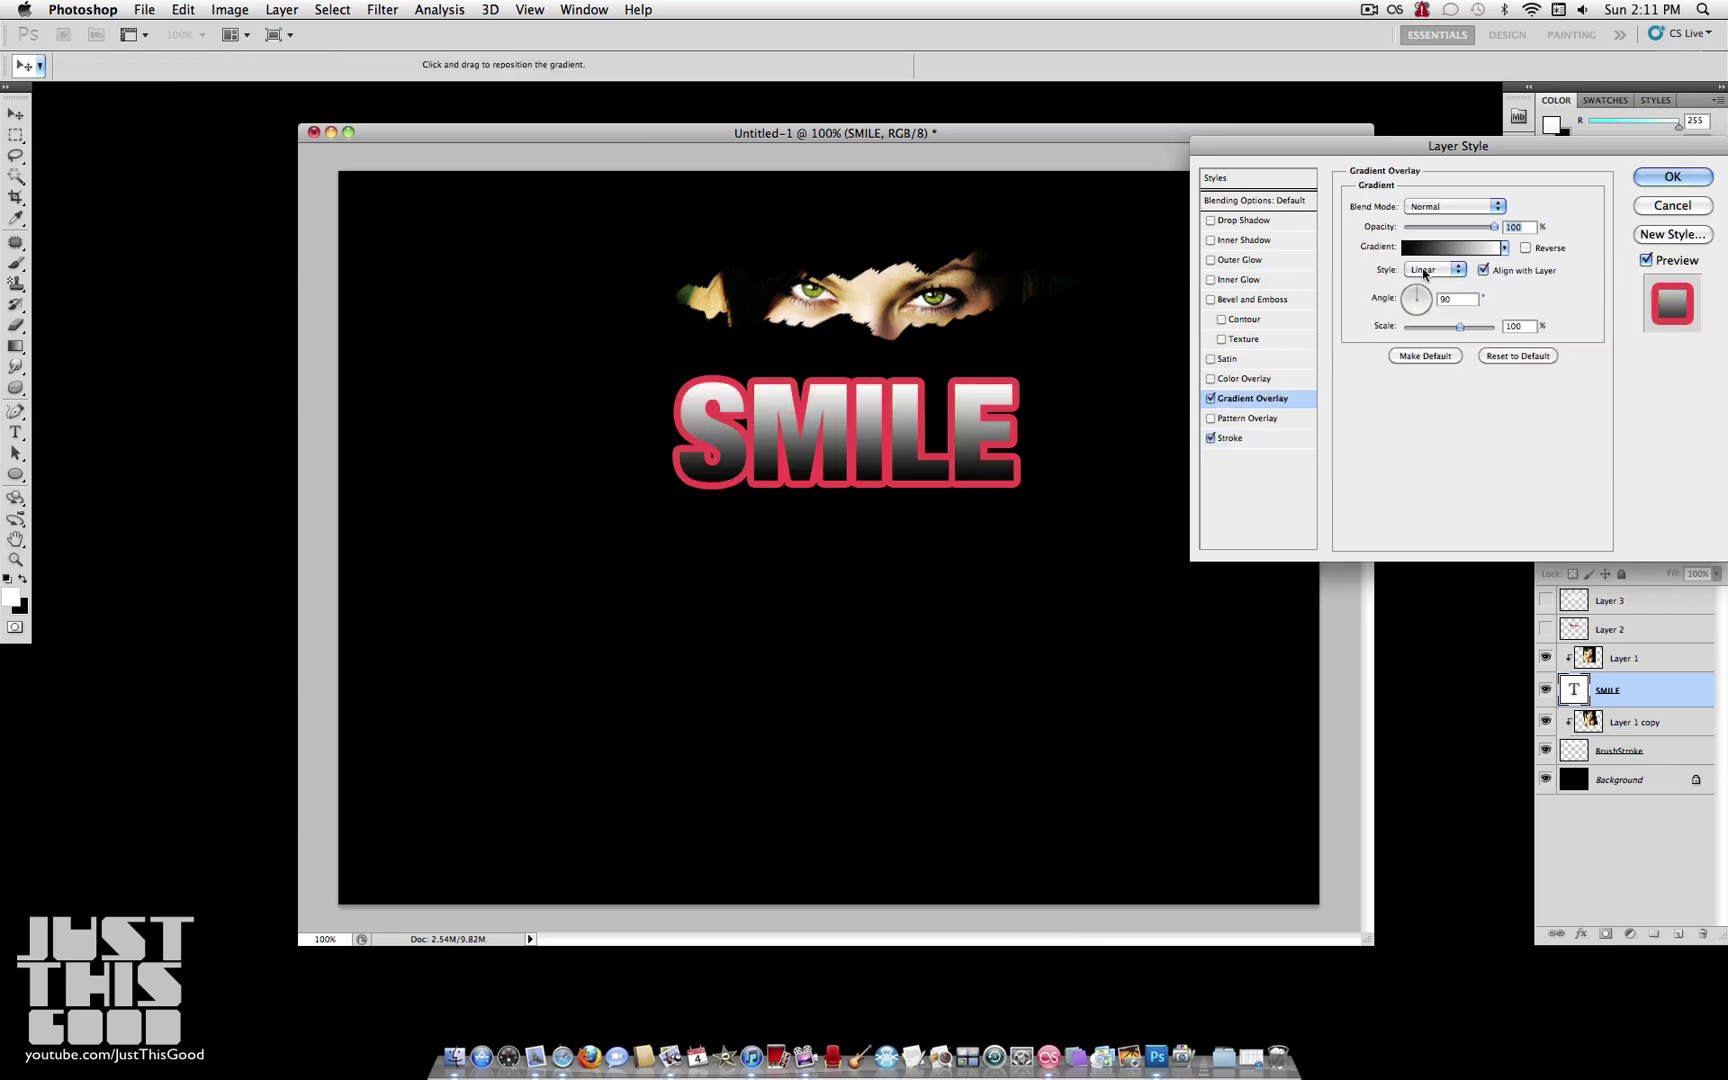
left_click(1460, 206)
key("Escape")
left_click(1441, 199)
left_click(1433, 358)
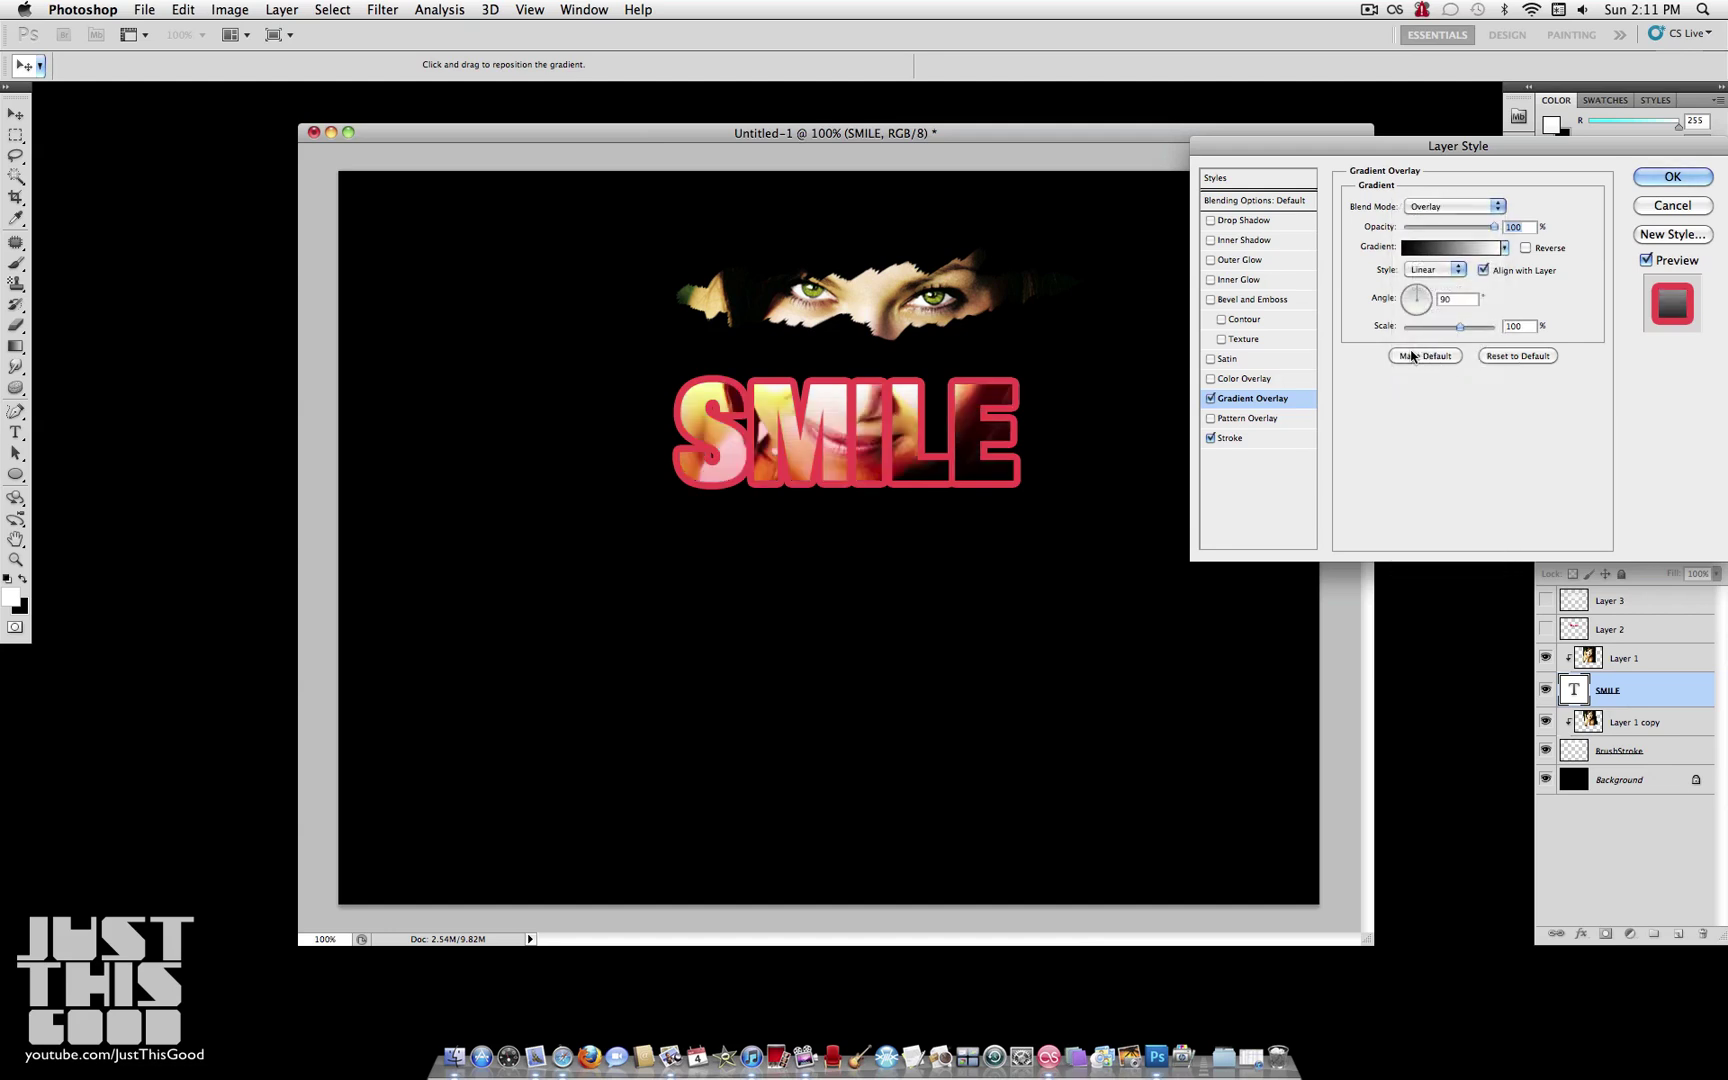
Step: Set the SMILE text's outside stroke size to 4 px and change its color to light pink
key("space")
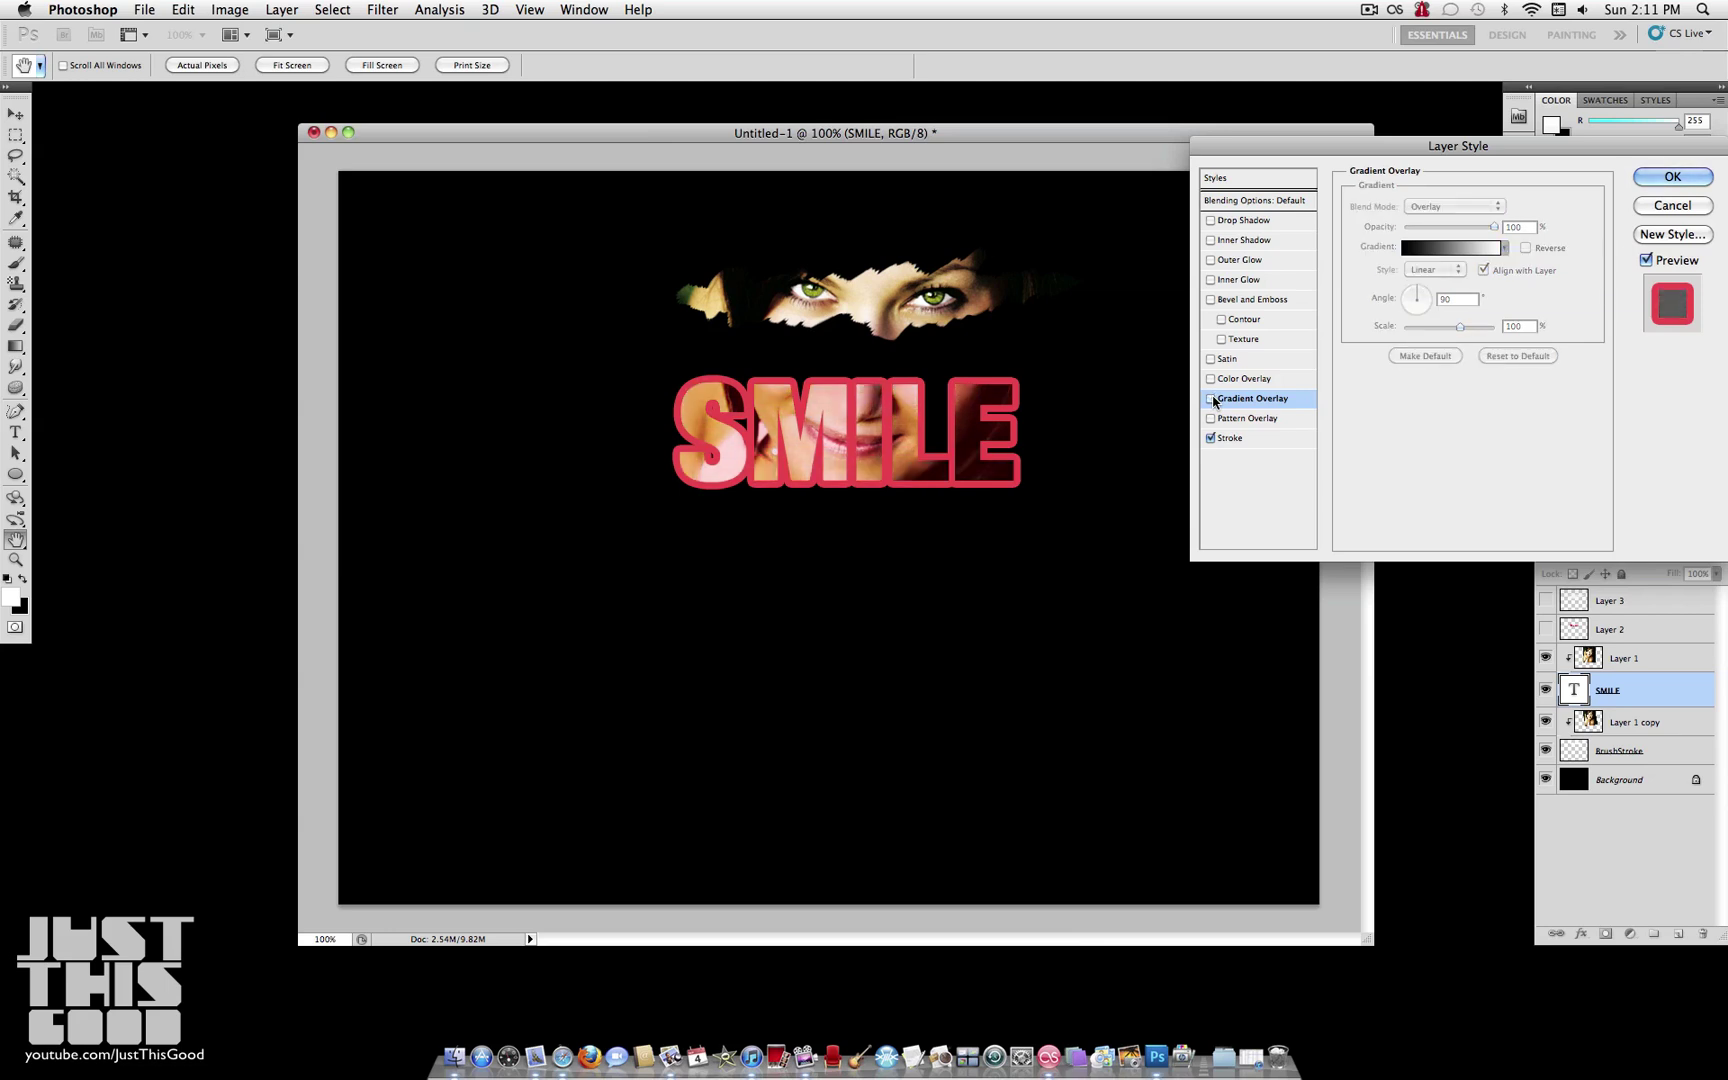
left_click(1234, 439)
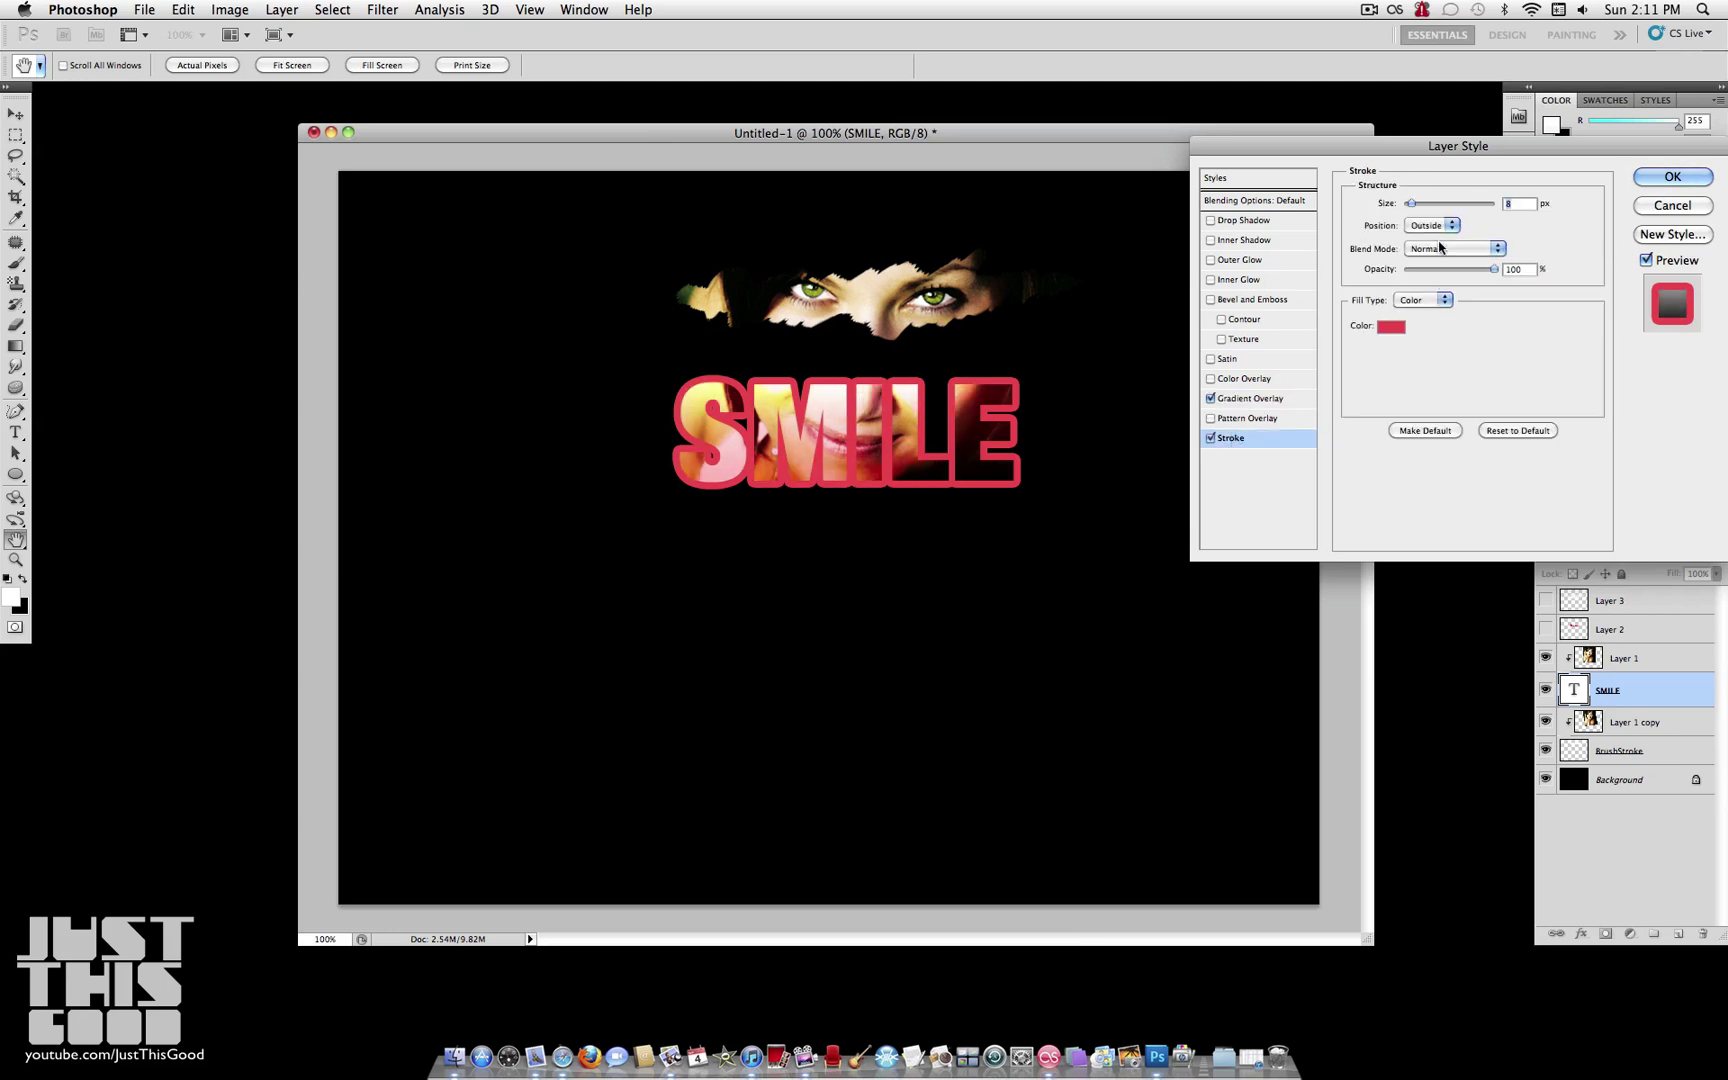
left_click_drag(1409, 205, 1407, 205)
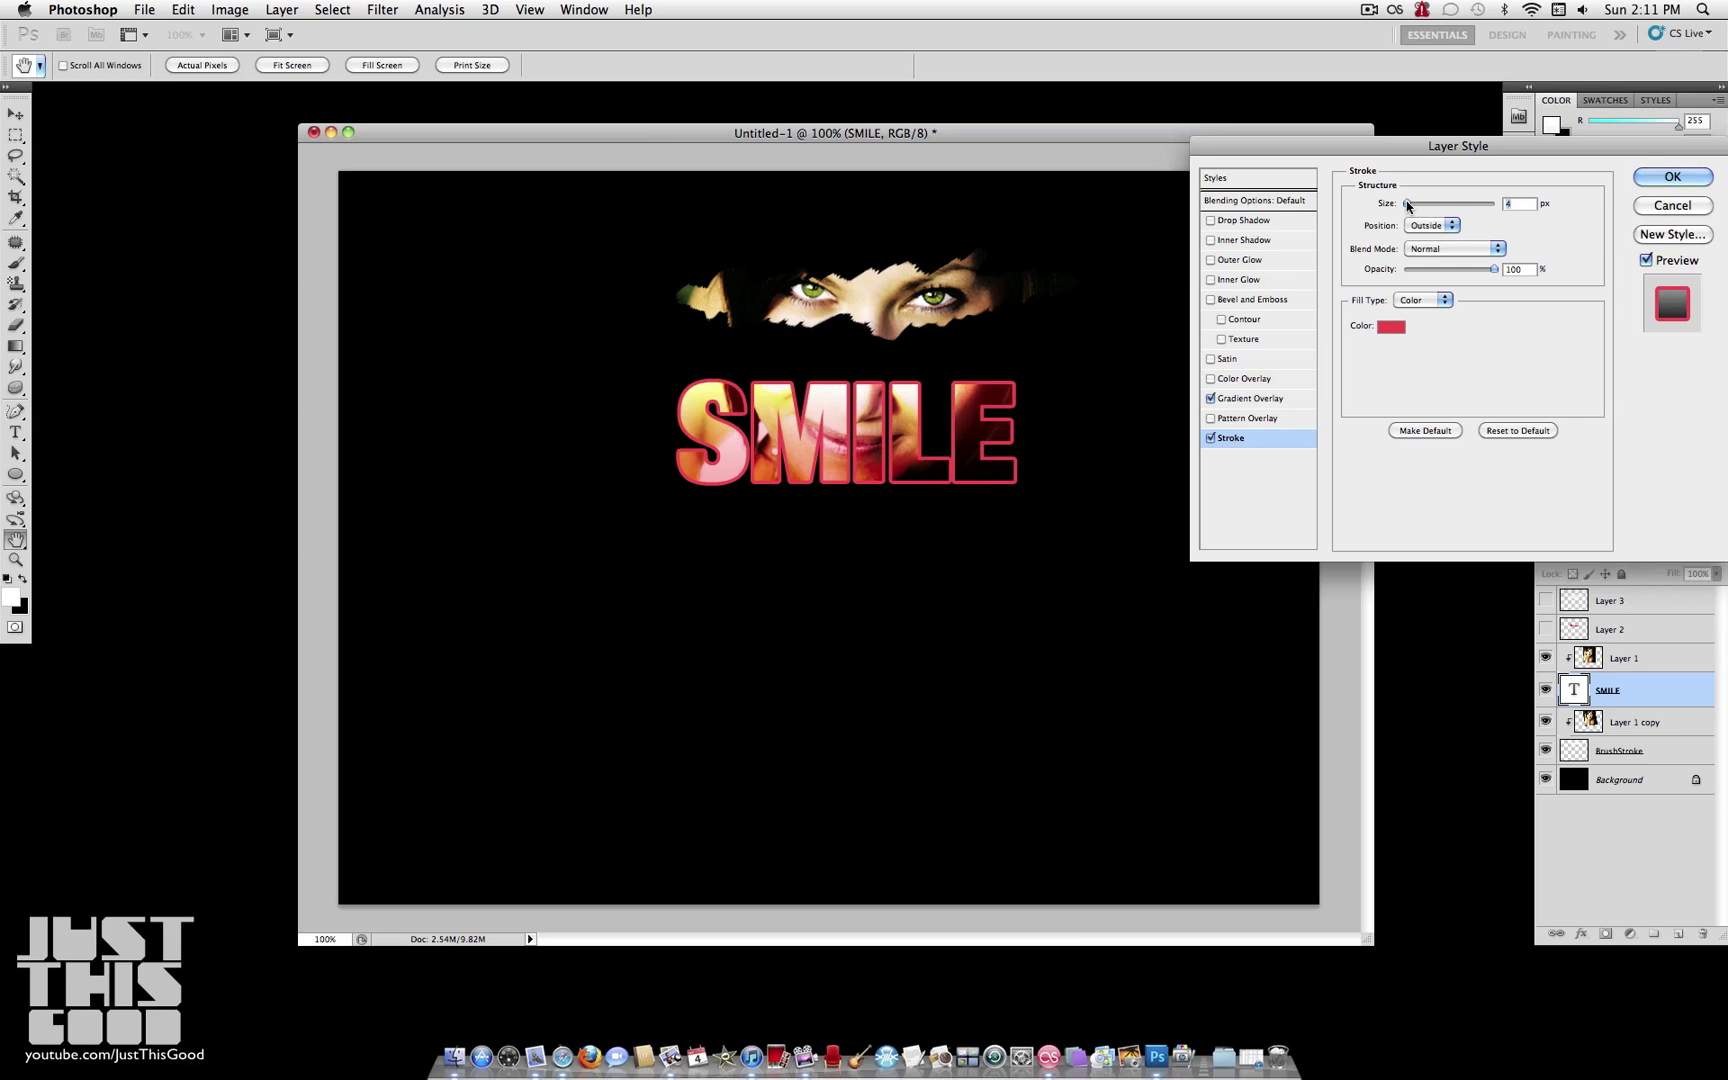
left_click(1391, 327)
left_click(1673, 177)
Step: Add a new layer above Layer 3 and paint a white zigzag scribble below the SMILE text with the Brush tool
left_click(1610, 601)
left_click(332, 10)
left_click(1678, 933)
key("b")
mouse_move(655, 693)
left_mouse_down()
mouse_move(767, 617)
mouse_move(1020, 673)
left_mouse_up()
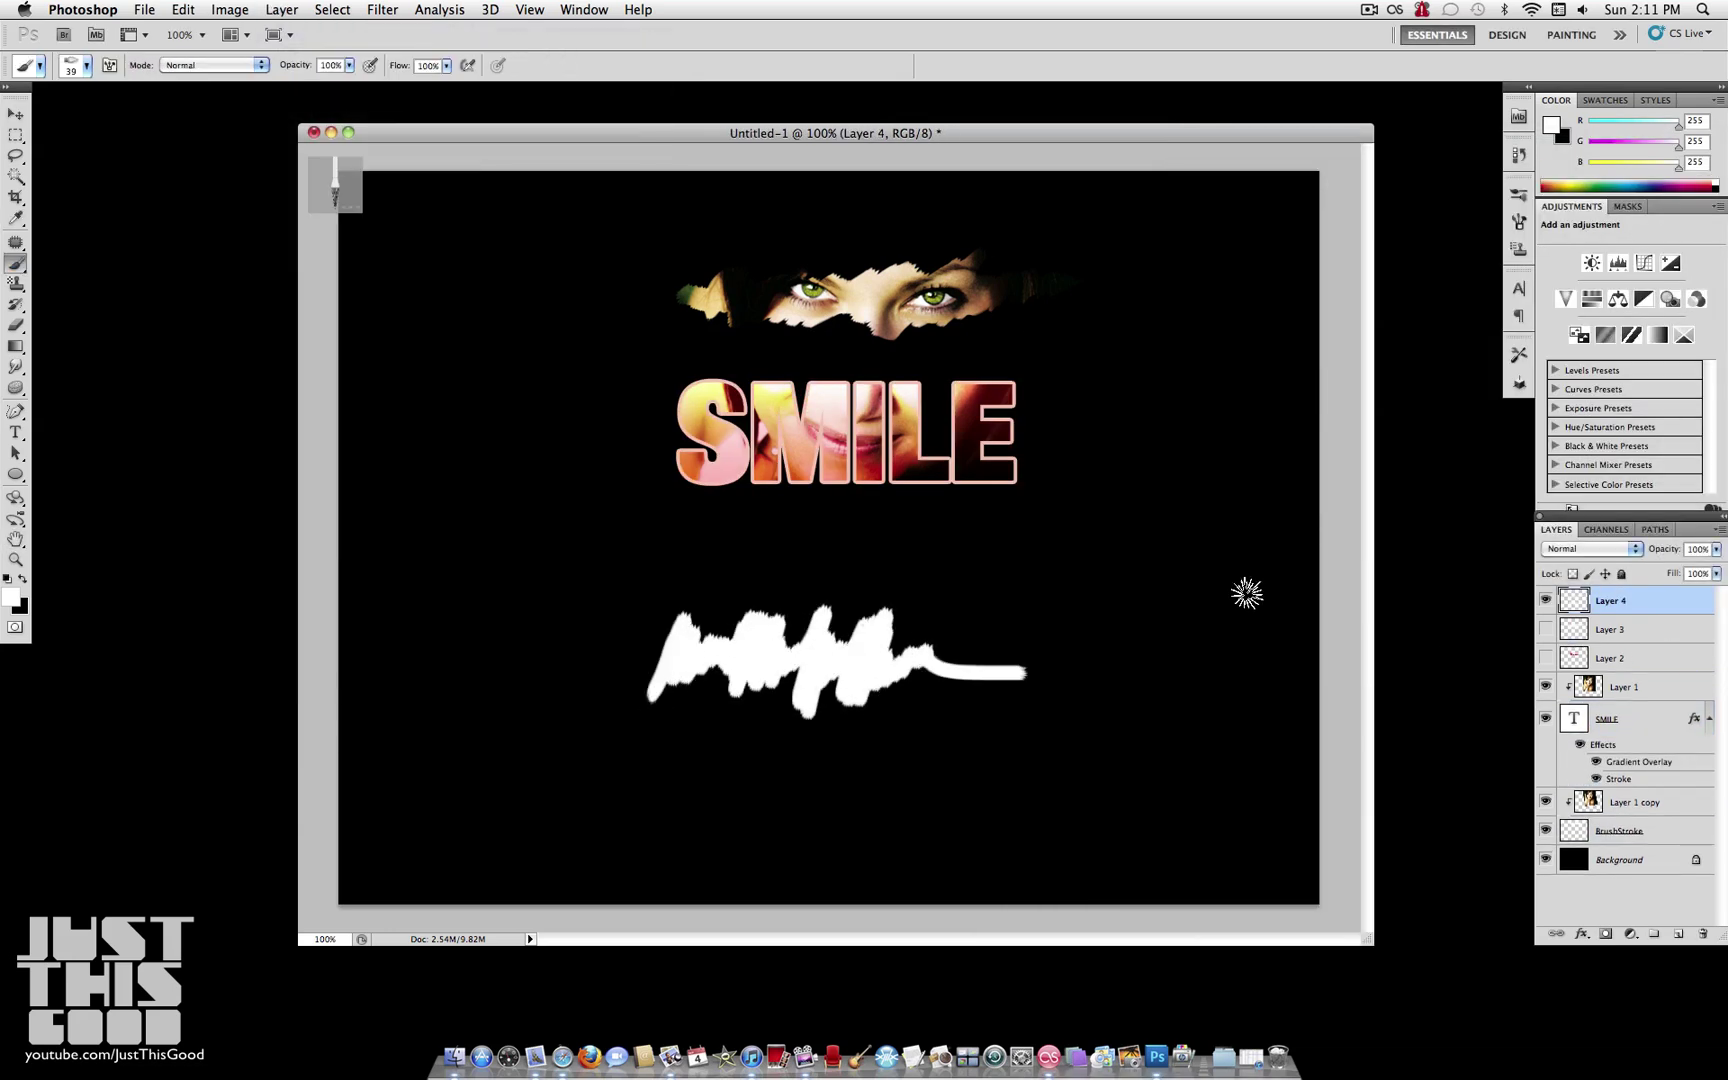
Step: Fill another new layer with a vertical blue, red and yellow linear gradient and clip it to the white scribble layer
left_click(1678, 933)
left_click(15, 346)
left_click(127, 65)
left_click_drag(918, 640, 582, 617)
key("alt+super+g")
left_click_drag(831, 705, 831, 520)
Step: Draw a white dog custom shape on the black area beside the SMILE text
left_click(15, 473)
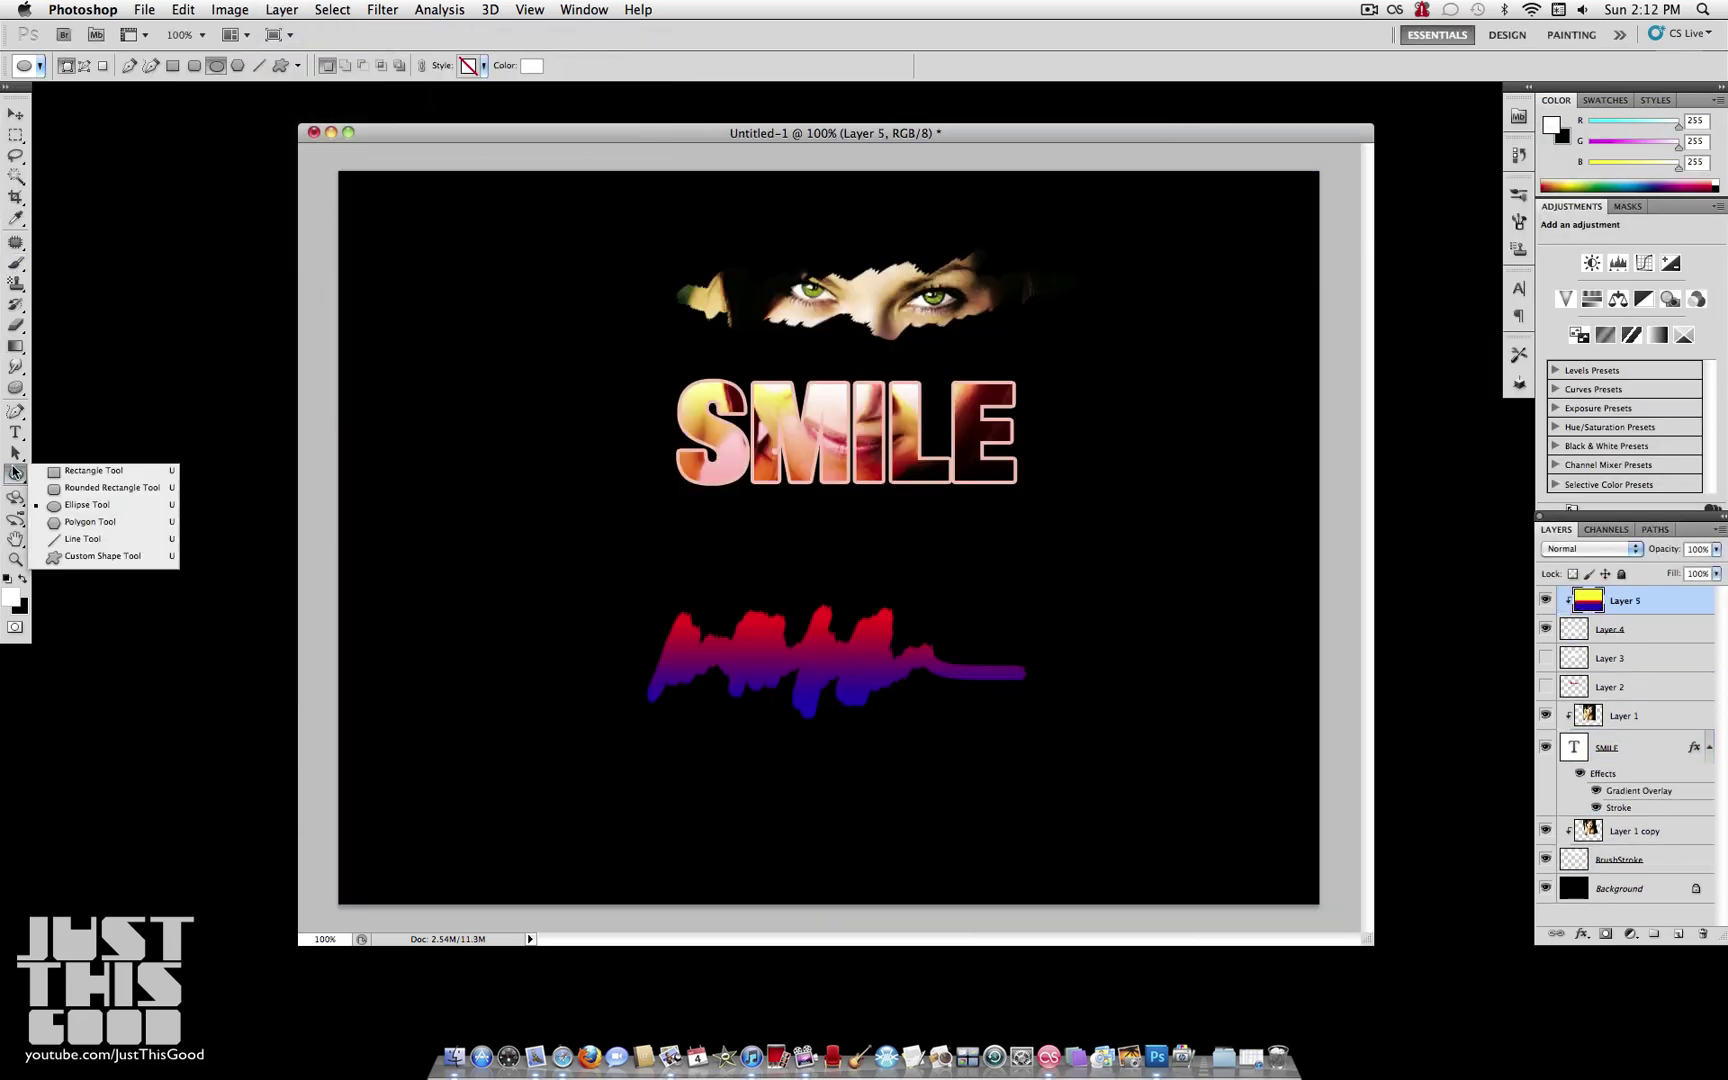
left_click(102, 556)
left_click(367, 65)
scroll(355, 135, "up", 2)
left_click(353, 104)
left_click_drag(355, 421, 597, 630)
Step: Add a new layer clipped to the dog shape, paint black textured brush strokes over the dog, and undo the last change
left_click(282, 10)
left_click(510, 36)
left_click(86, 65)
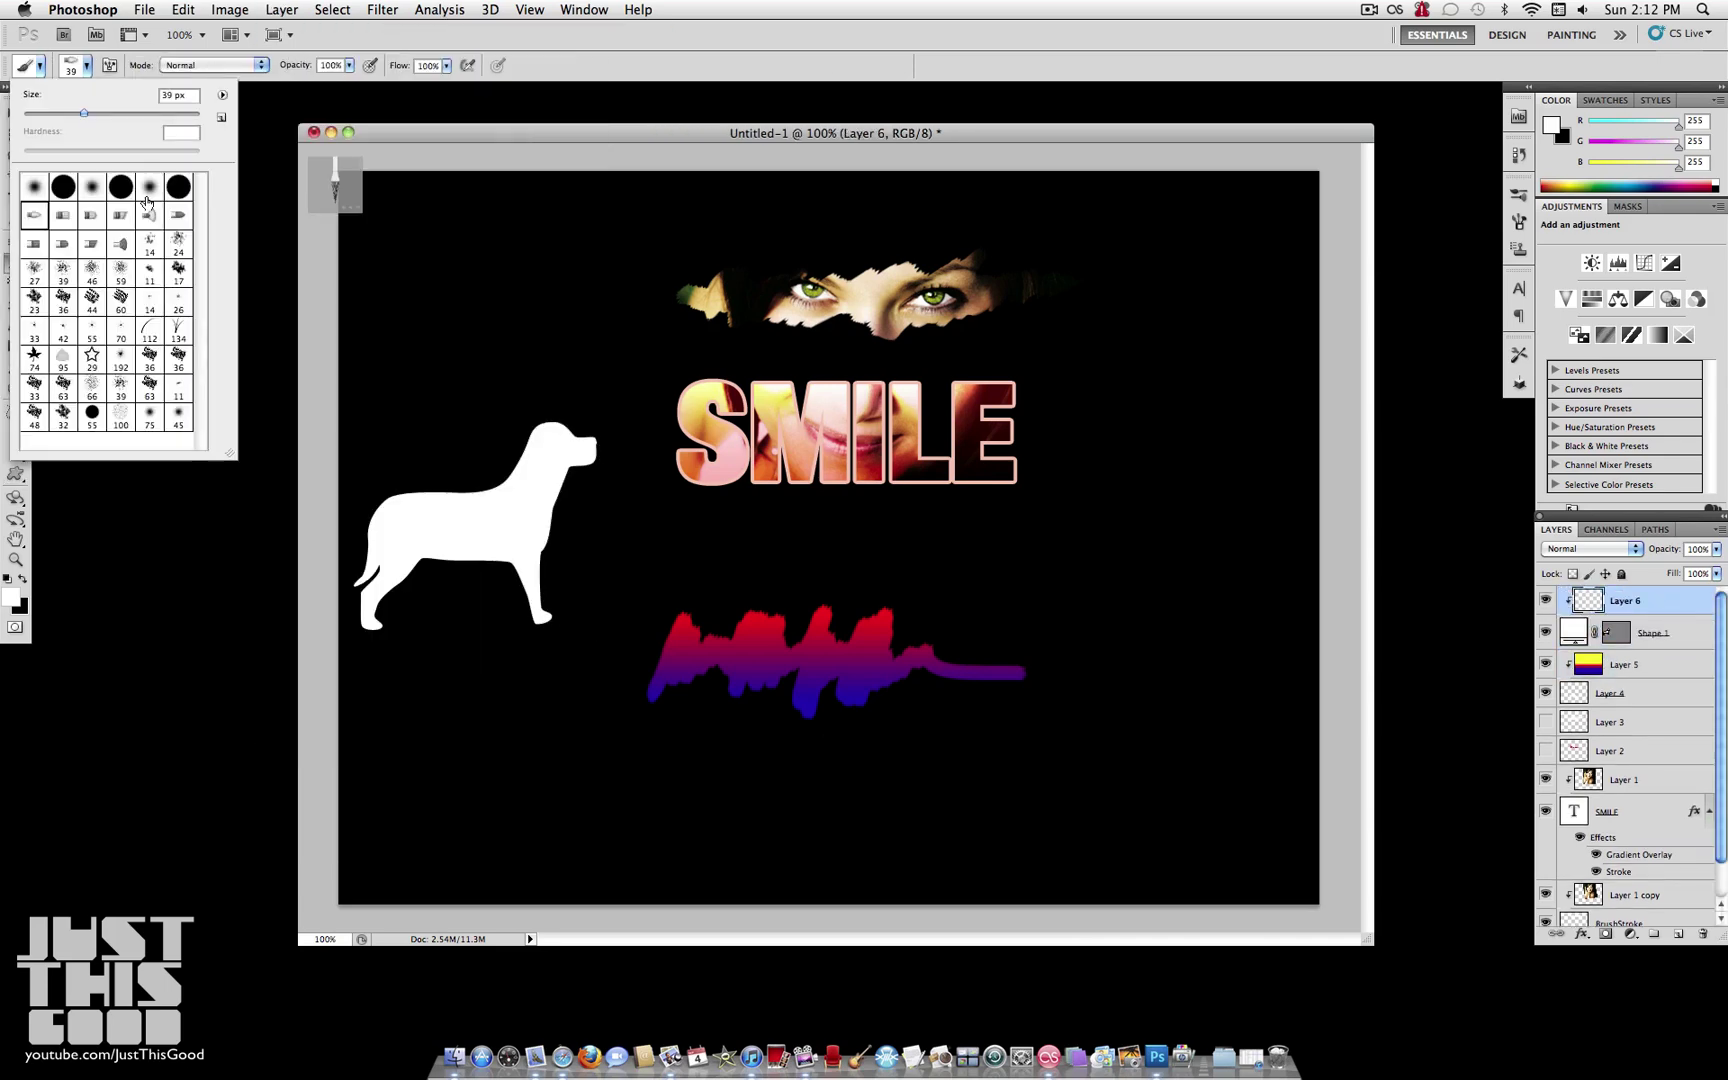
double_click(120, 243)
key("x")
mouse_move(548, 515)
left_mouse_down()
mouse_move(440, 520)
mouse_move(497, 521)
mouse_move(592, 402)
mouse_move(417, 521)
mouse_move(409, 465)
mouse_move(568, 460)
mouse_move(395, 512)
left_mouse_up()
key("super+z")
Step: Add a new layer above the dog's texture layer, clip it to the dog shape and fill it with a blue, red and yellow gradient
left_click(1678, 933)
left_click(1605, 614, "alt")
left_click(15, 346)
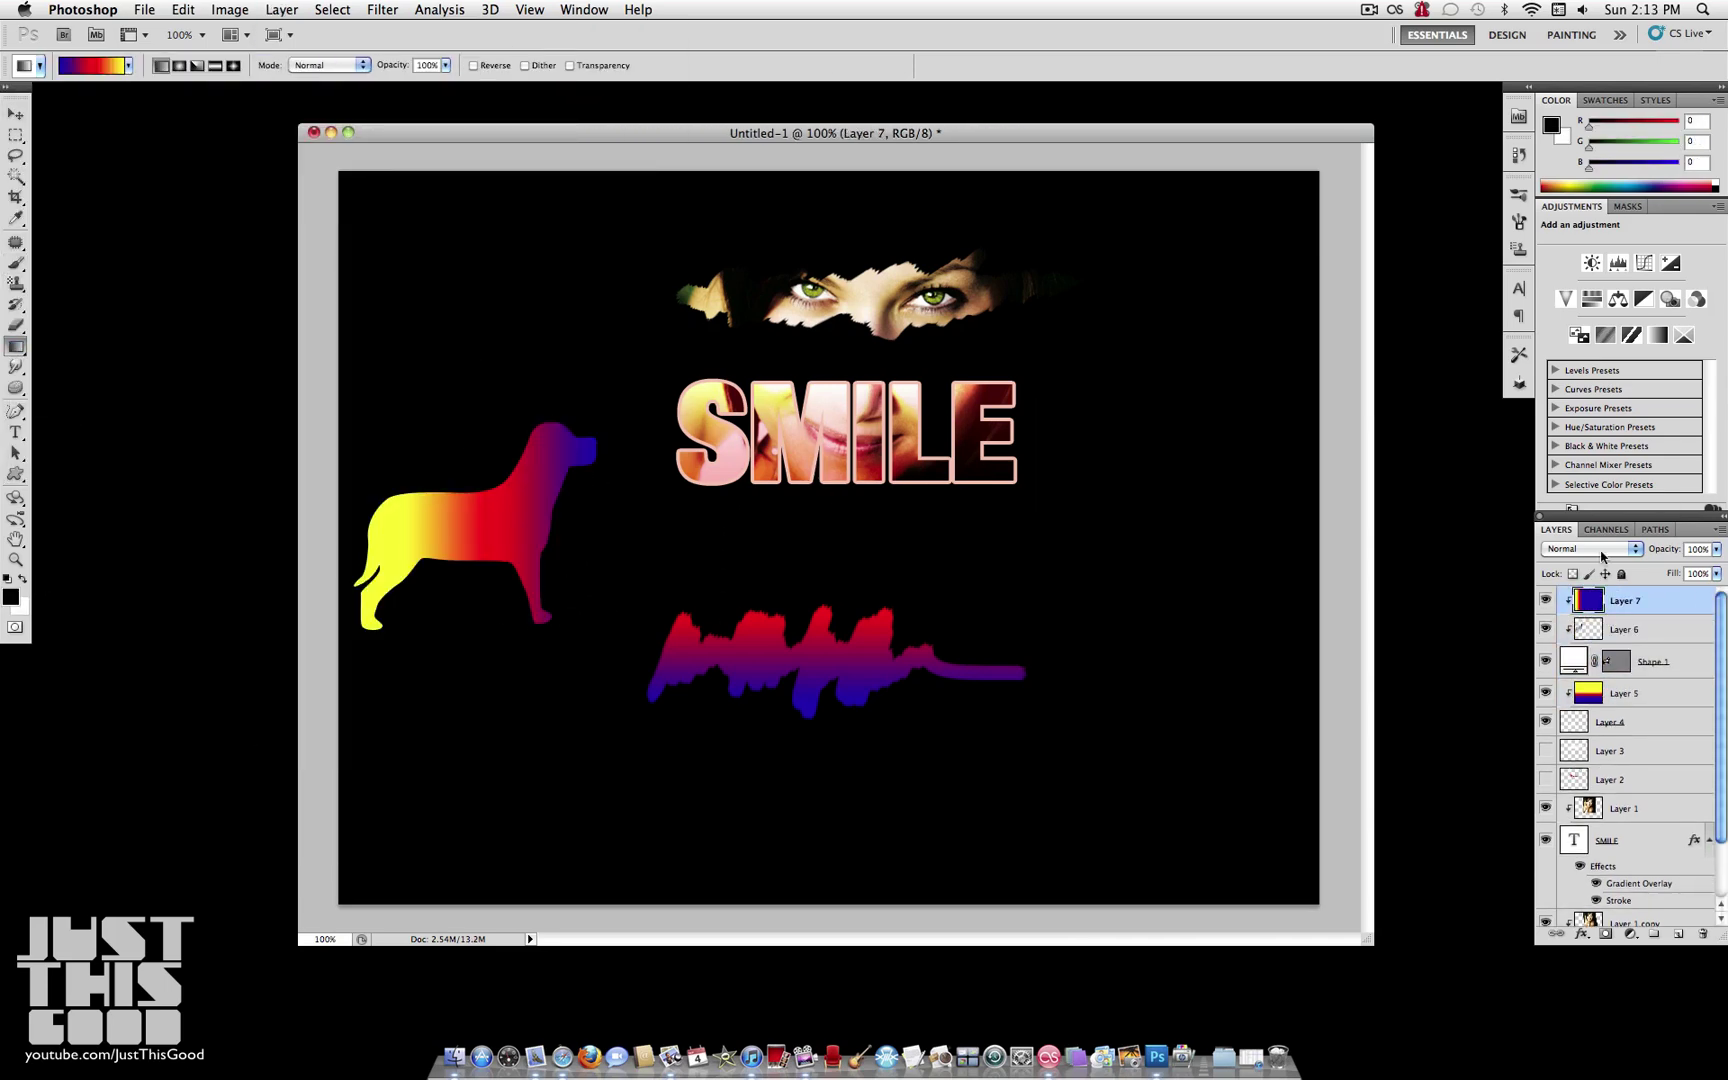
Step: Change the gradient layer's blend mode to mix it with the dog's brush texture, and select Layer 6
left_click(1601, 549)
left_click(1590, 413)
left_click(1630, 629)
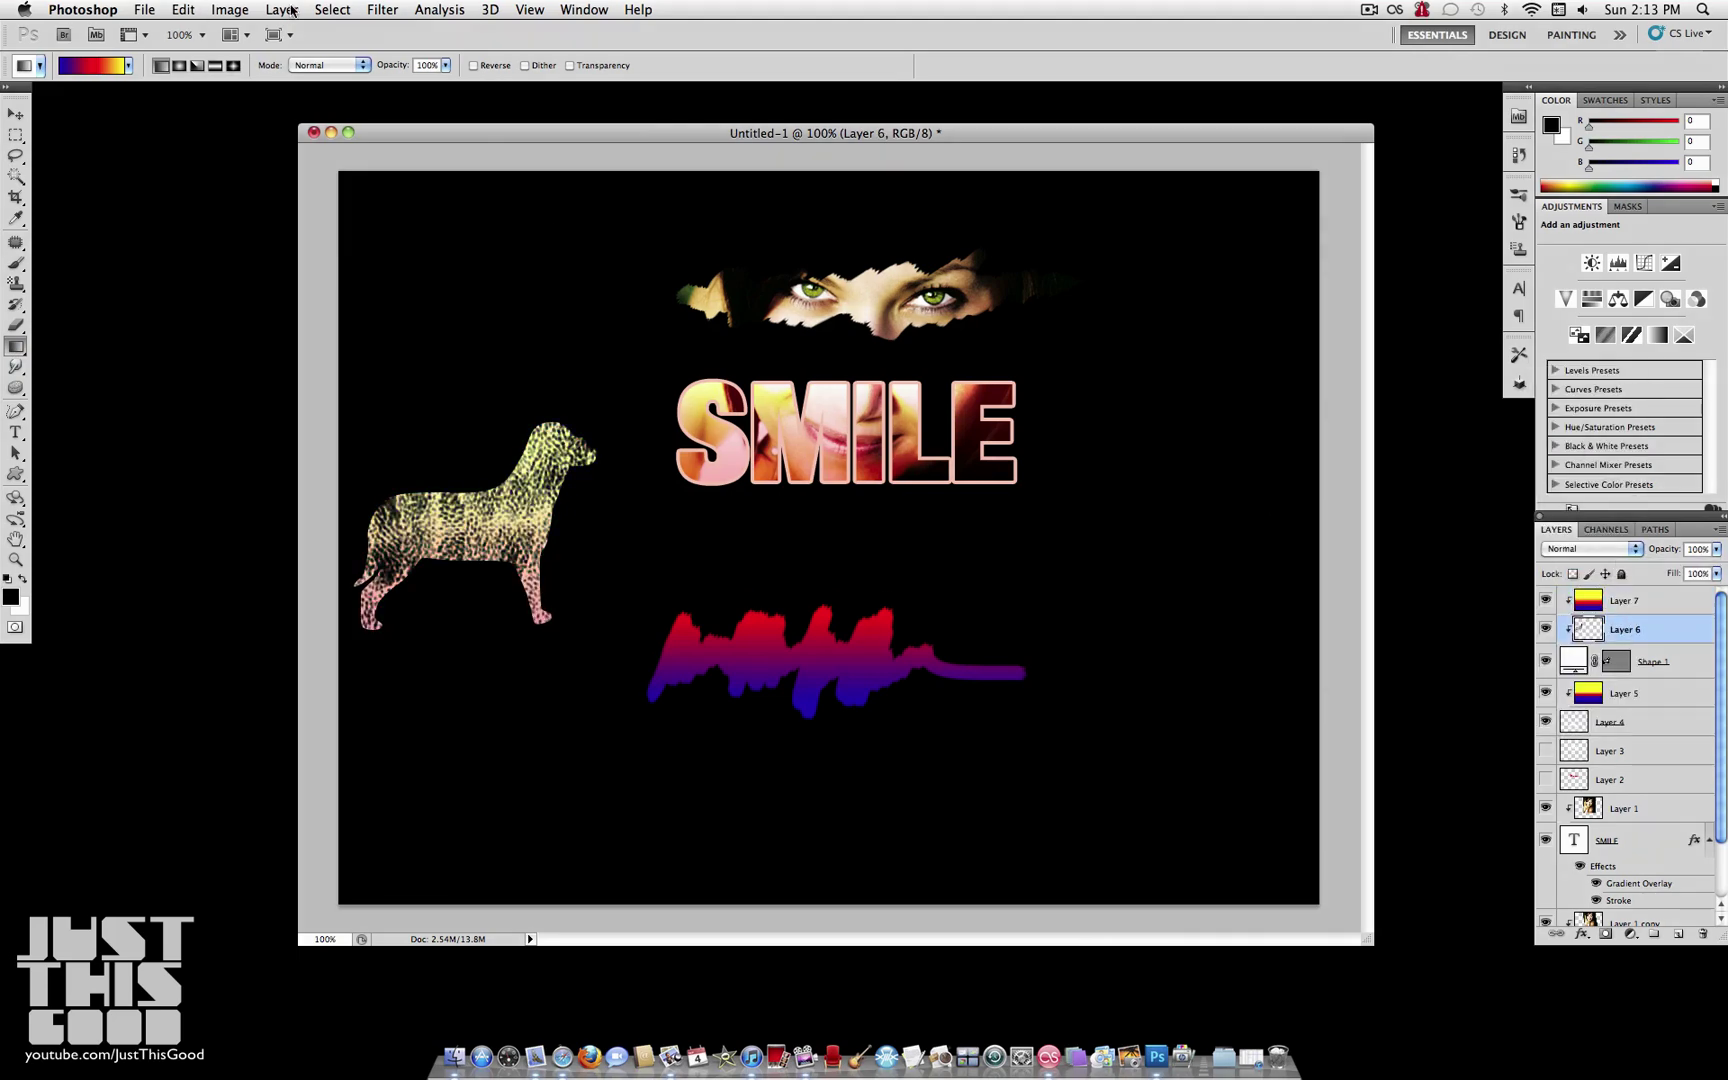